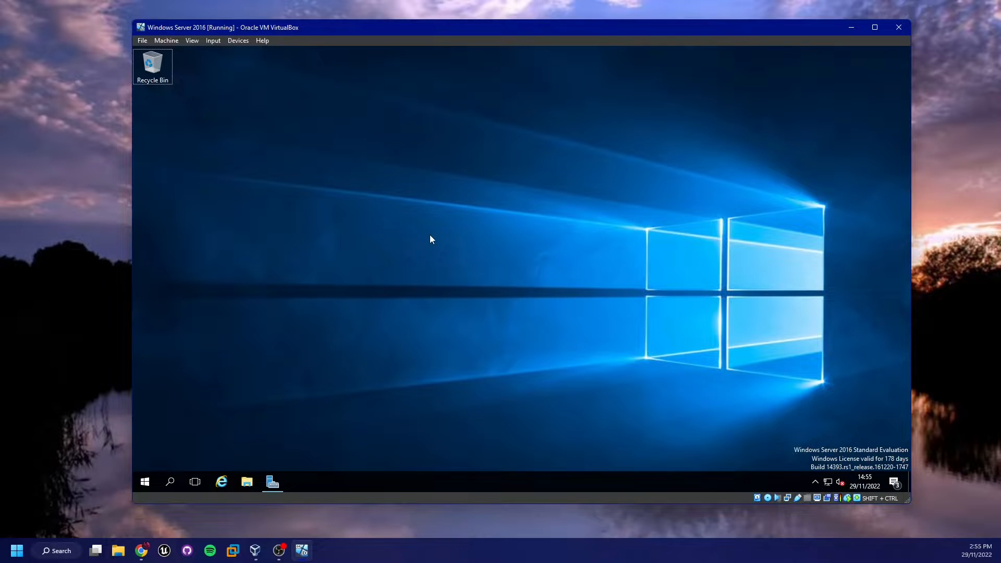
Run ipconfig in a Command Prompt to show 10.0.2.15, mask 255.255.255.0, gateway 10.0.2.1
key(super+r)
text(cmd)
key(Return)
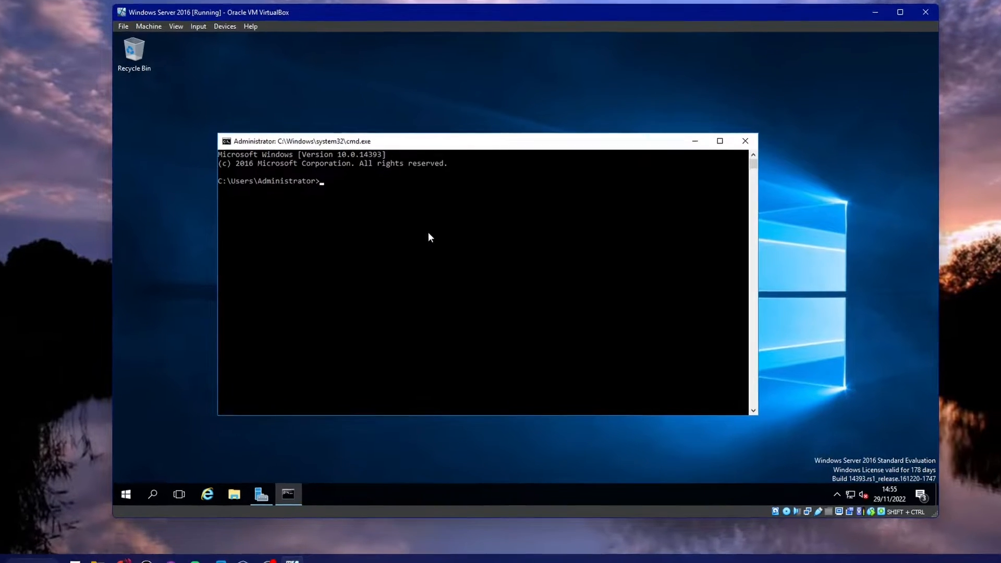
text(ipconf)
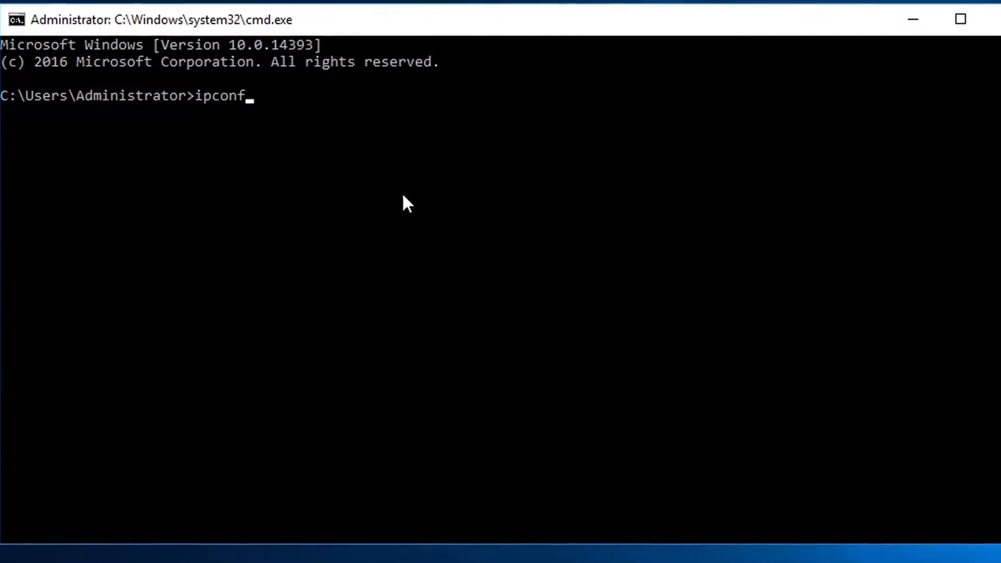
text(ig)
key(Return)
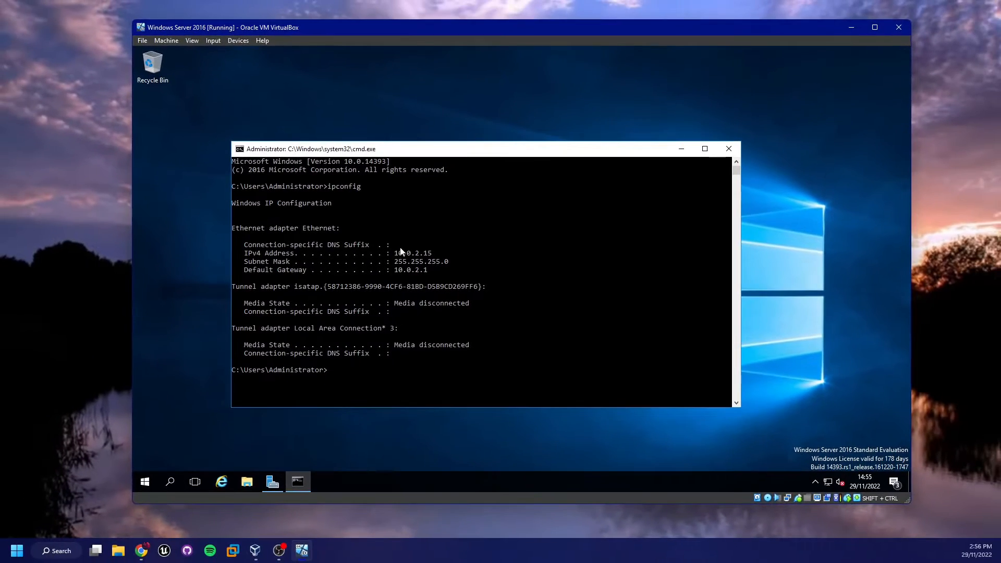
Close the Command Prompt and launch Control Panel from the Start search
click(728, 149)
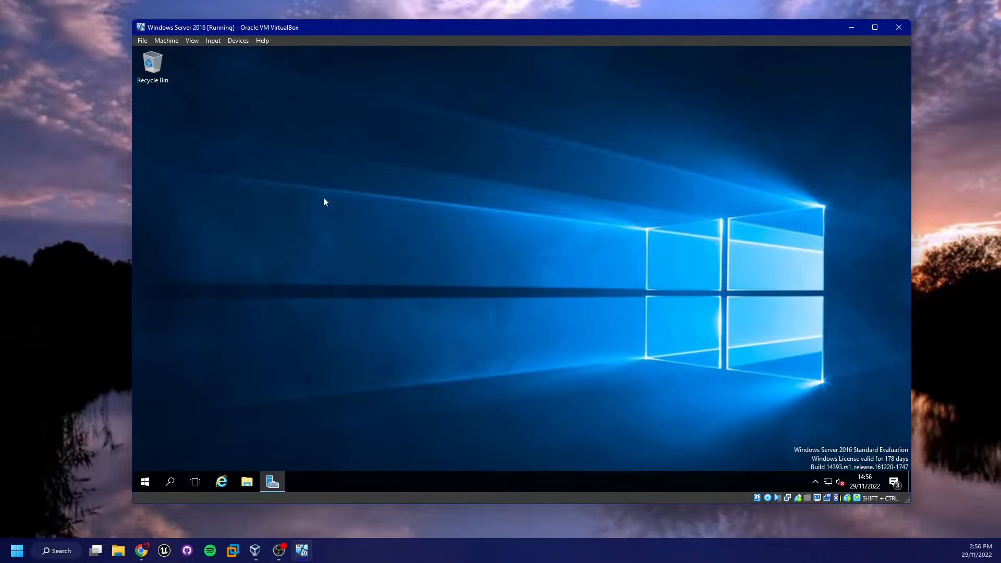
key(super)
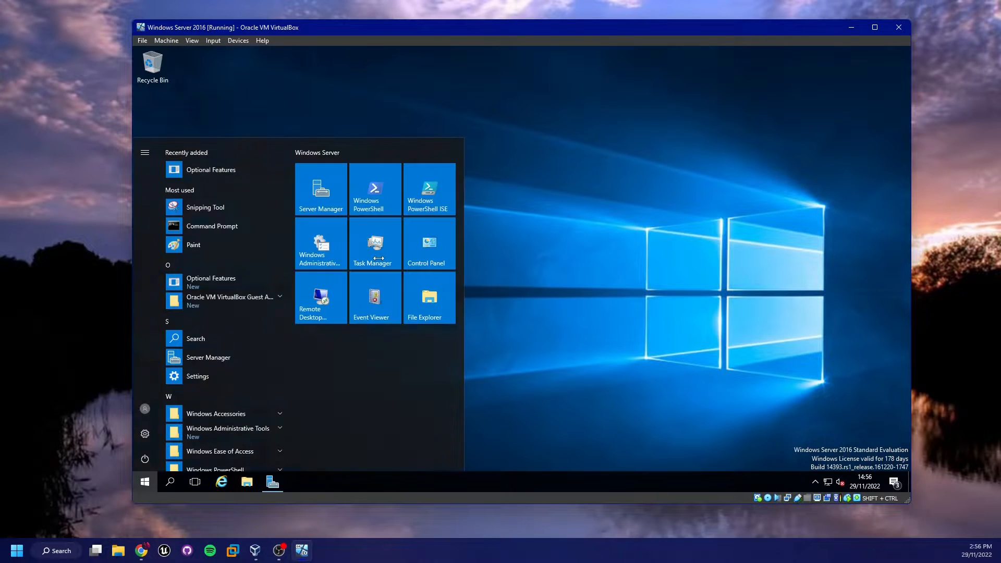
key(super)
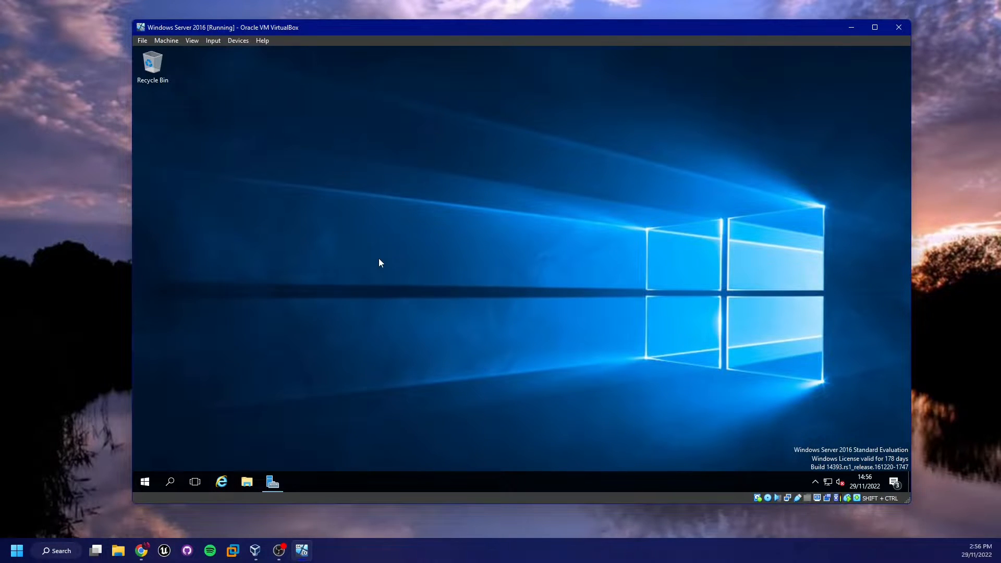
key(super)
key(super)
key(super)
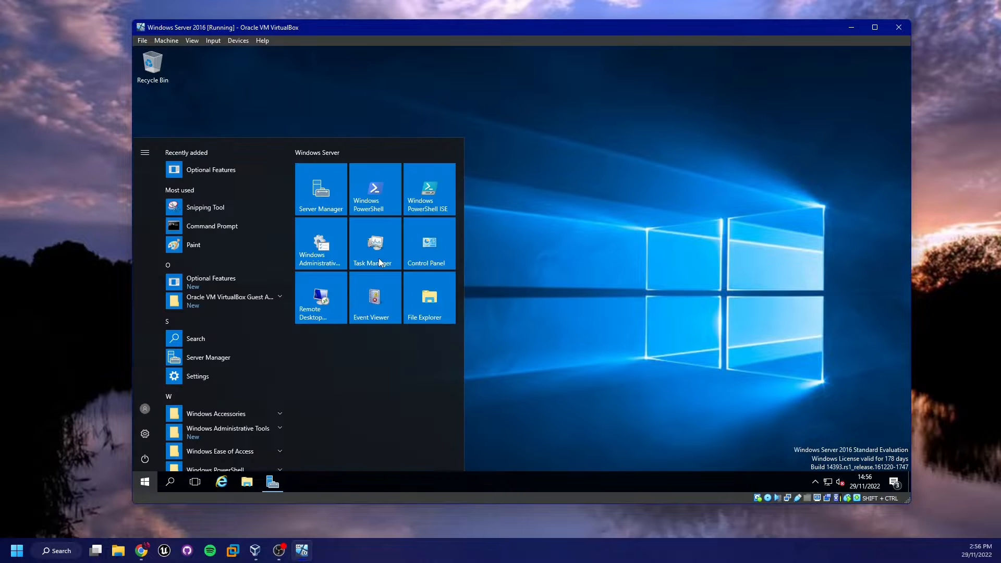
text(control panel)
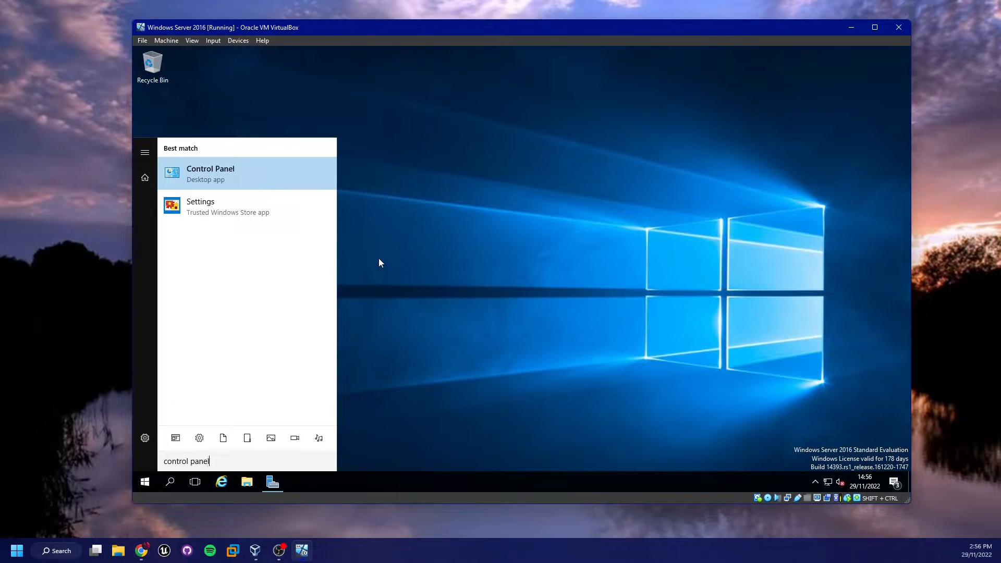
key(Return)
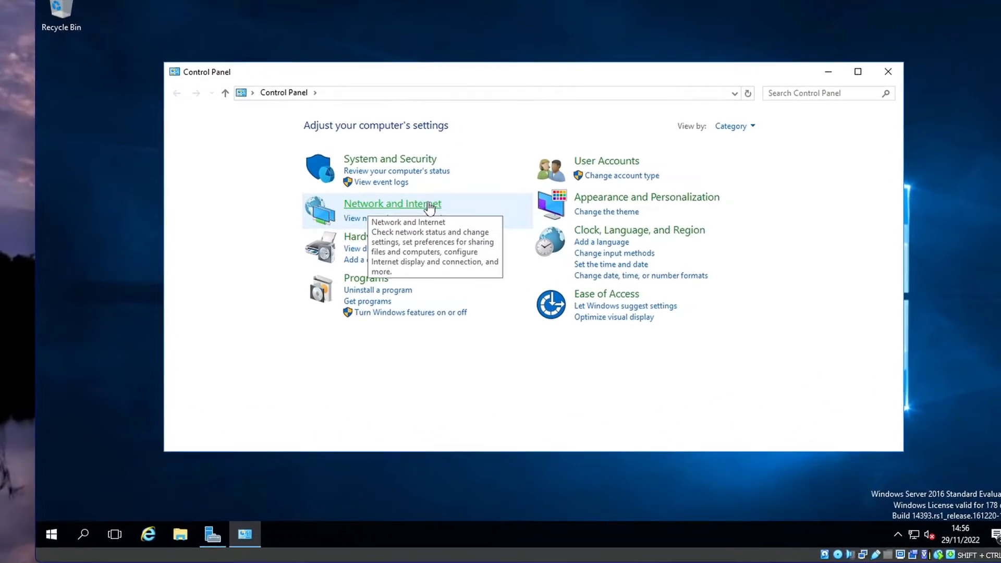
Go through Network and Sharing Center to the adapter list and open the Ethernet adapter's status
click(396, 217)
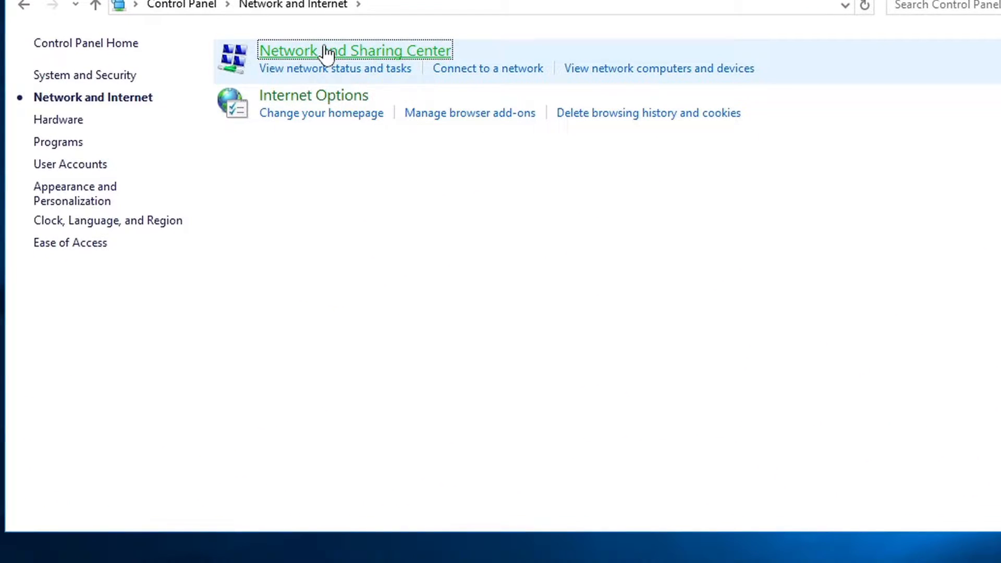
click(326, 53)
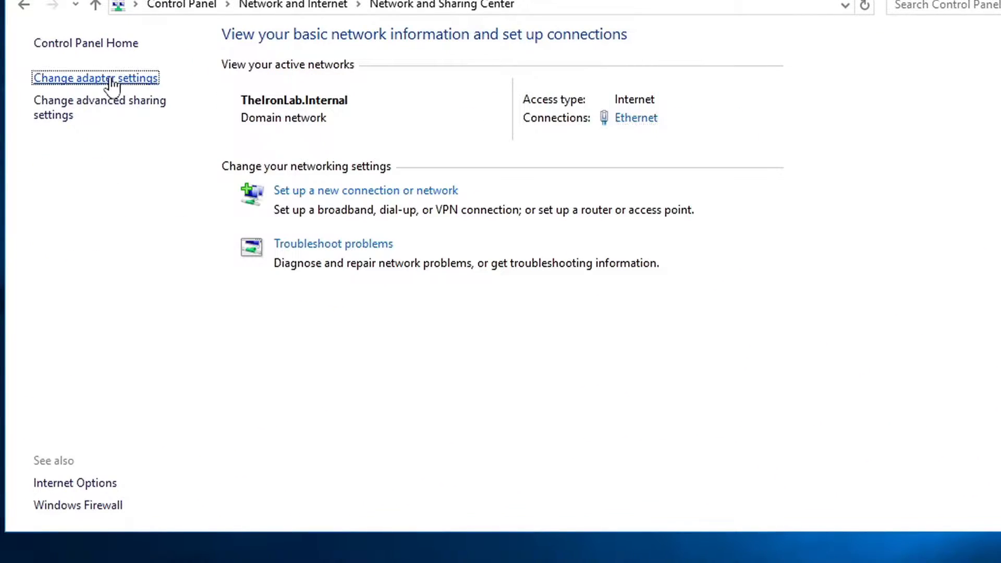
click(111, 79)
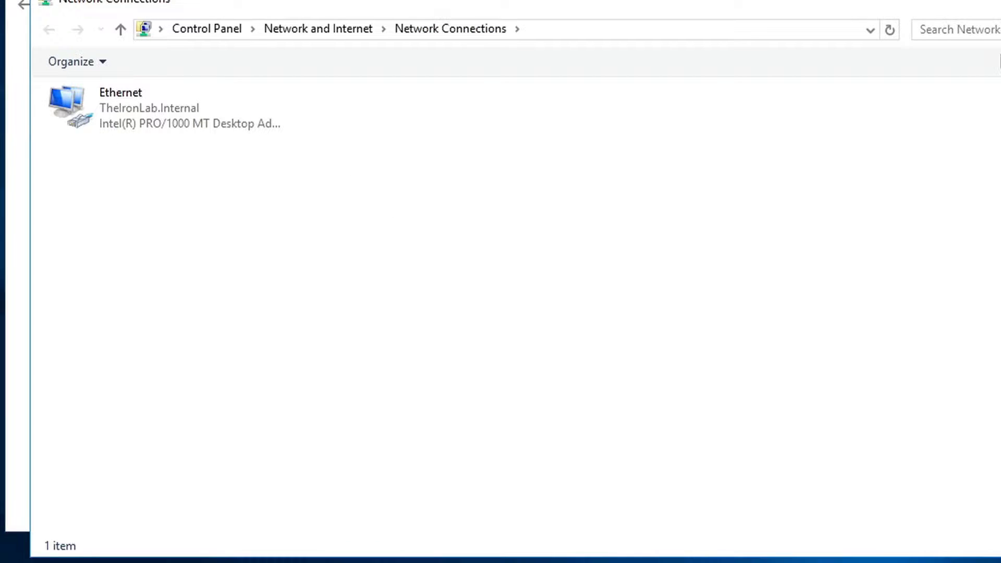
double_click(128, 108)
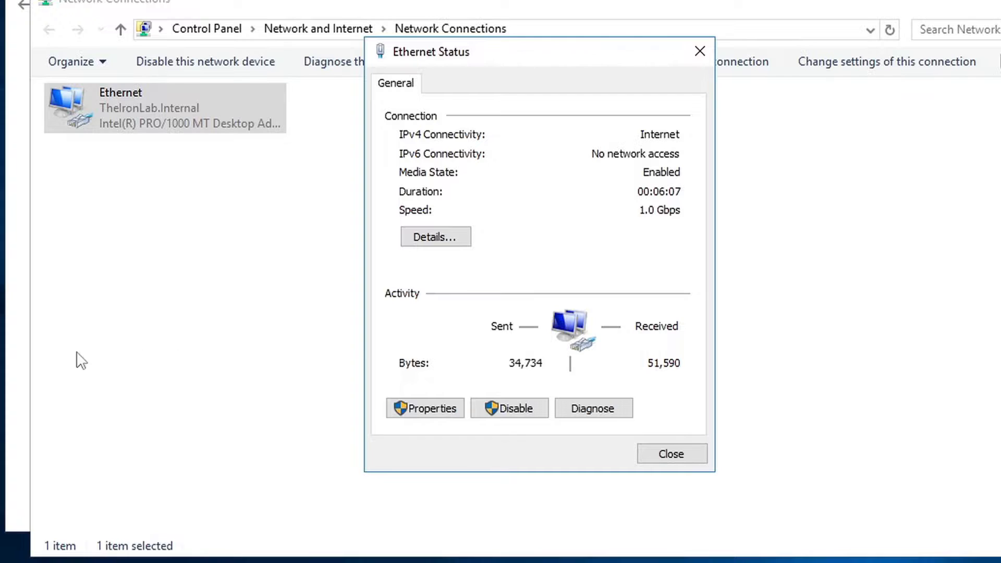
Open Ethernet Properties and the TCP/IPv4 settings, showing automatic addressing and DNS 192.168.0.1
click(417, 409)
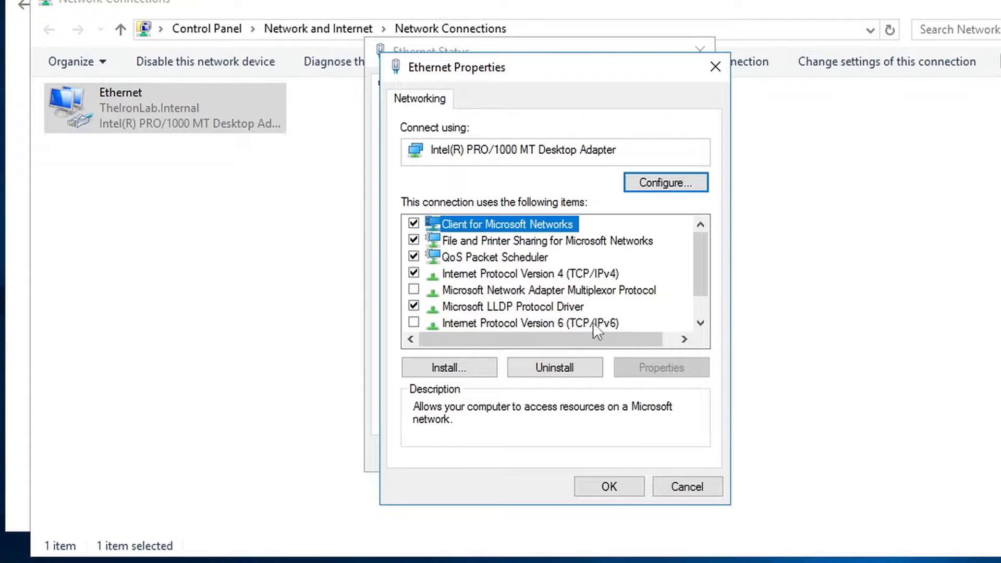
click(615, 313)
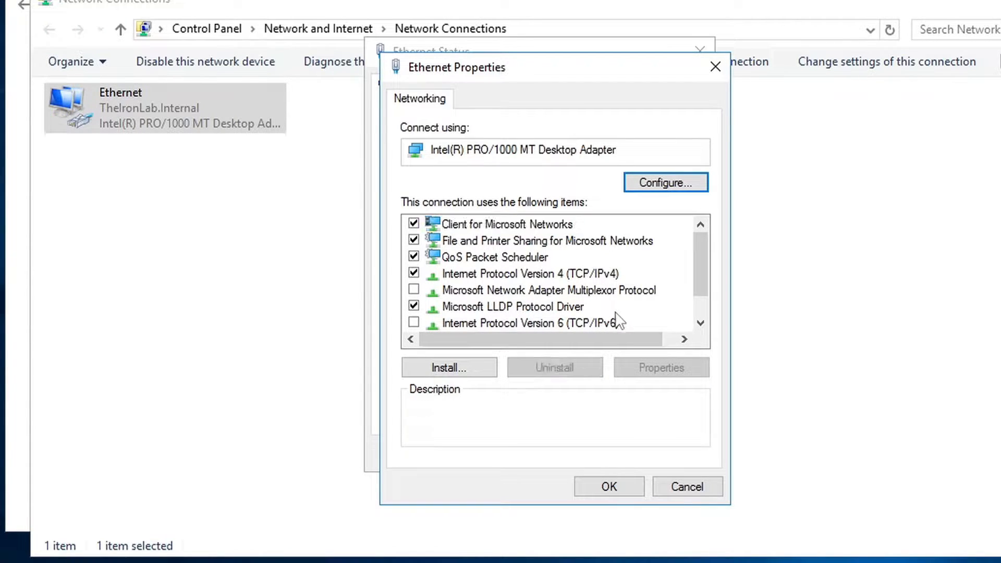
click(699, 324)
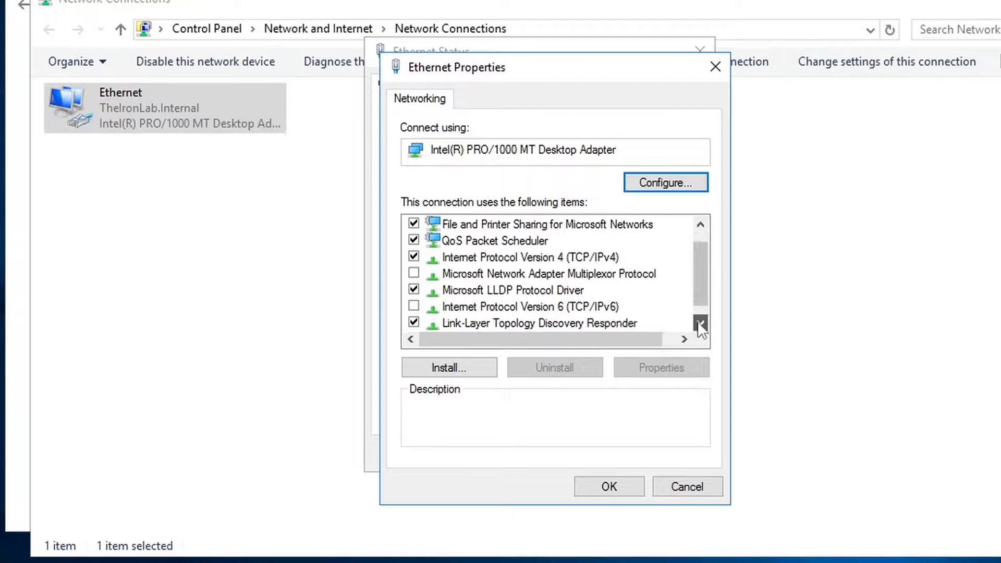
click(560, 259)
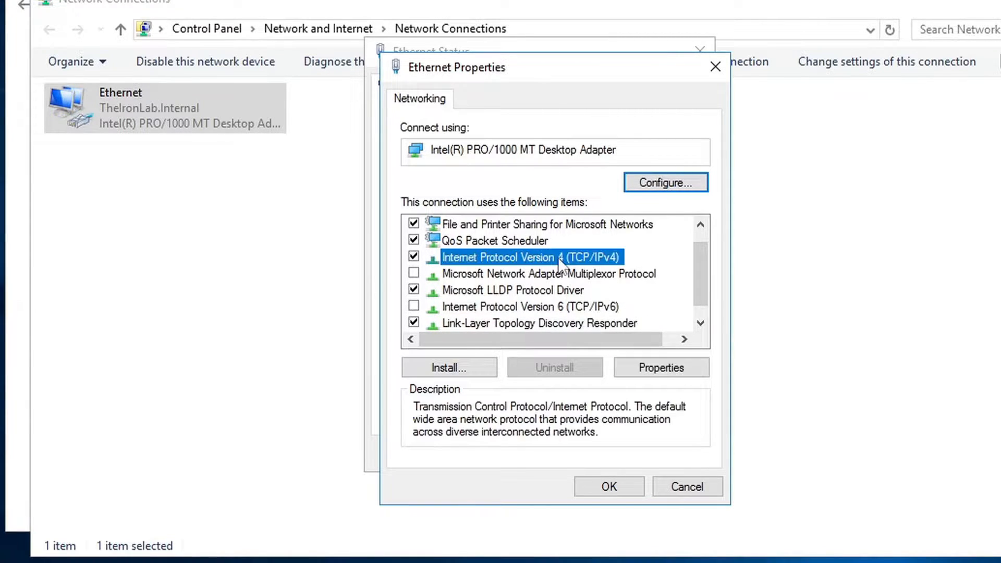
click(665, 370)
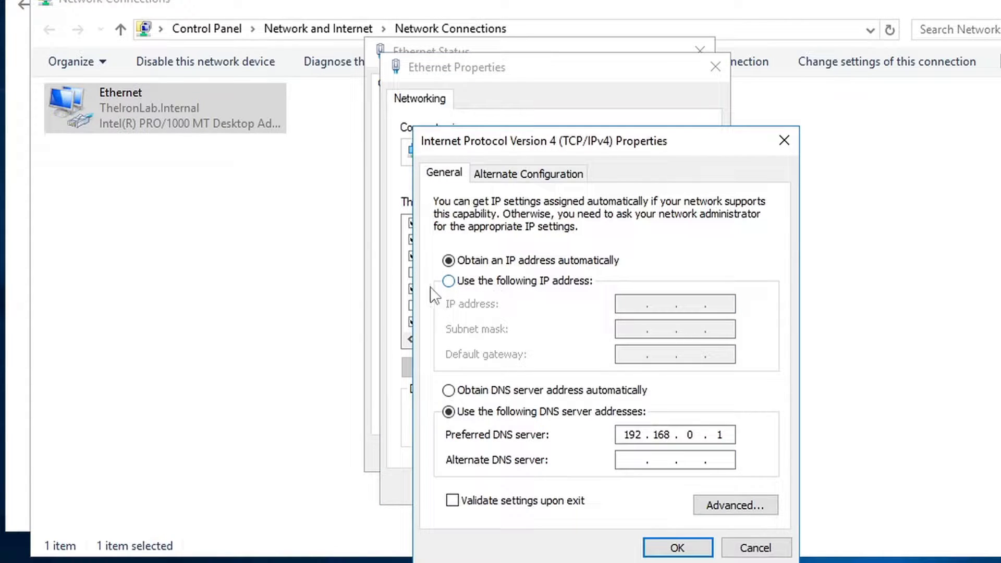
Switch the adapter to a fixed IPv4 address and enter 10.0.2.15
click(555, 284)
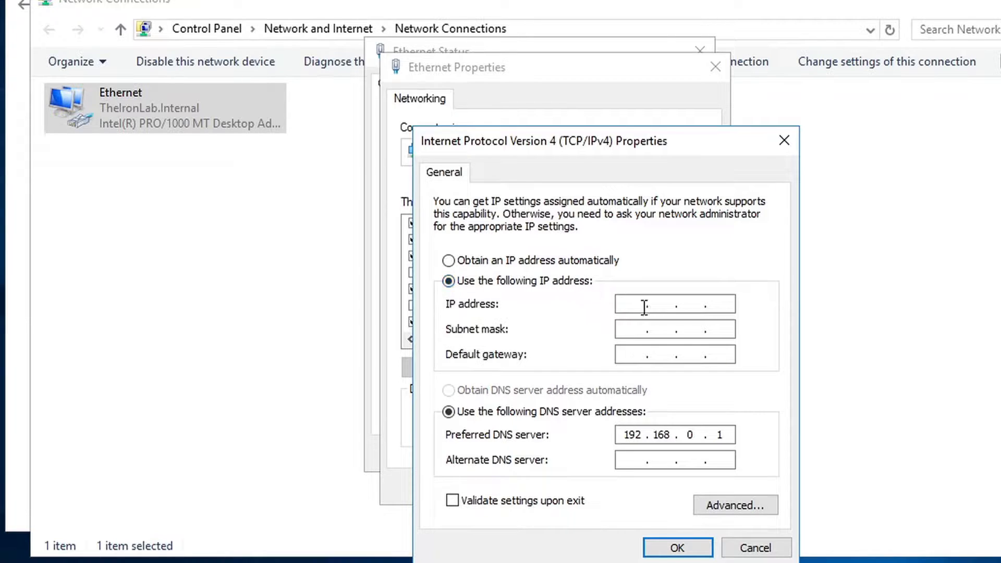
click(628, 306)
text(10.0.2.15)
key(alt+Tab)
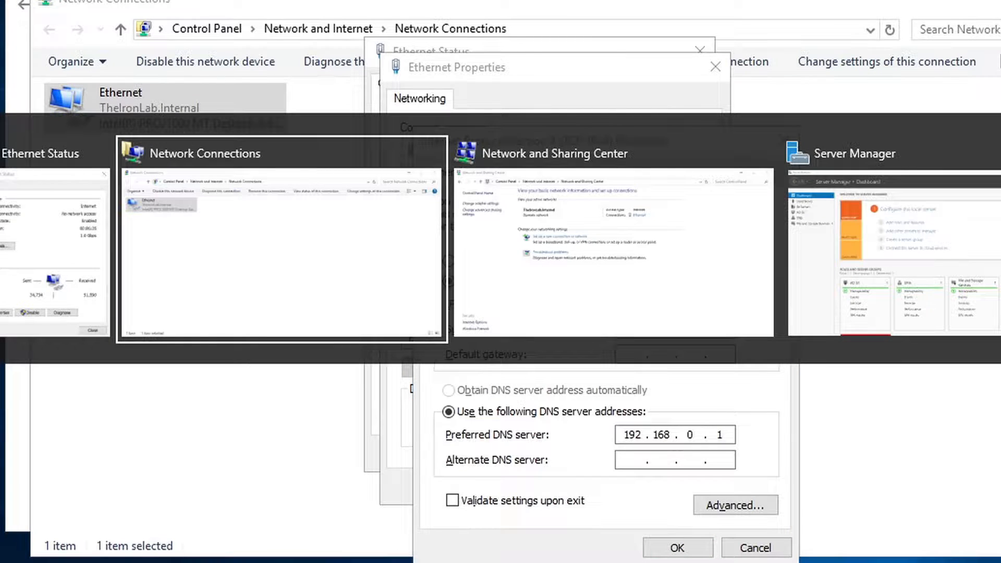
key(alt+Tab)
key(alt+Tab)
key(alt+Tab)
key(super+r)
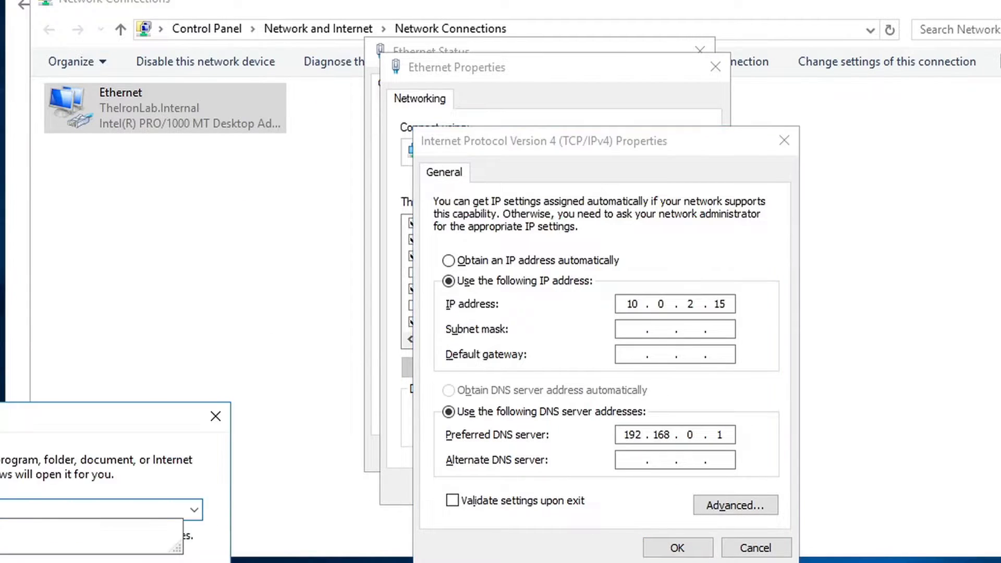
key(Return)
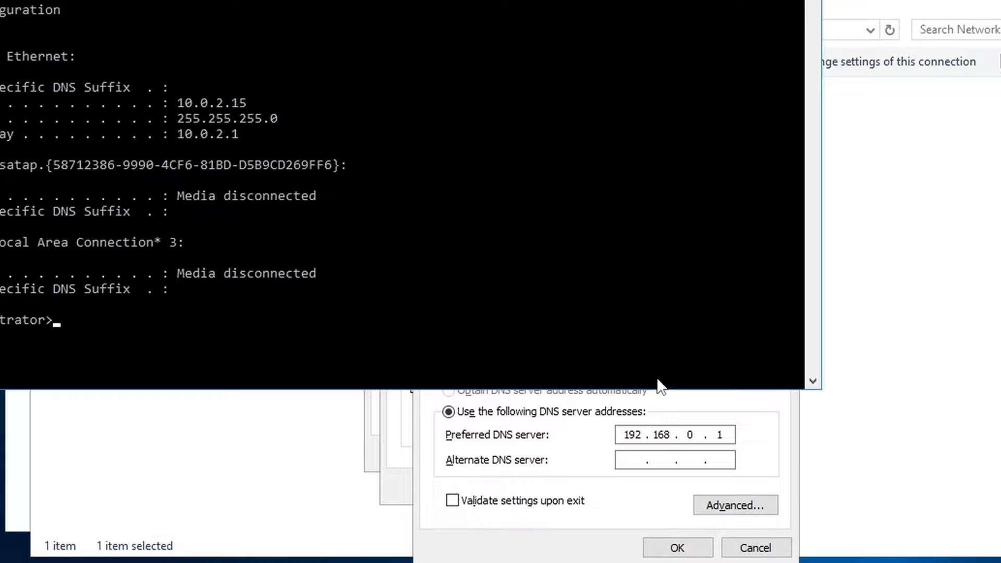
key(alt+Tab)
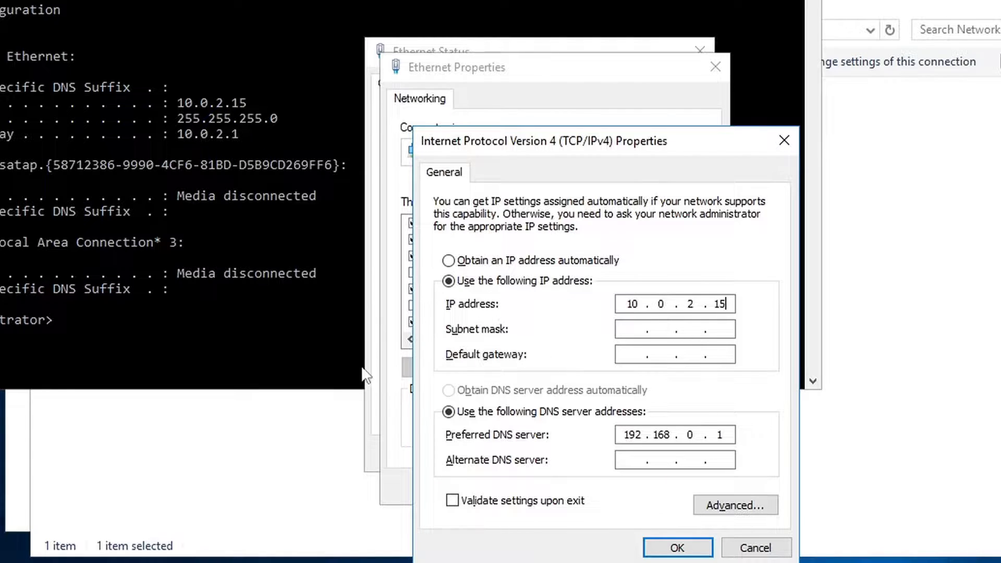
Enter subnet mask 255.255.255.0 and gateway 10.0.2.1, then save the IPv4 settings
click(620, 328)
key(Tab)
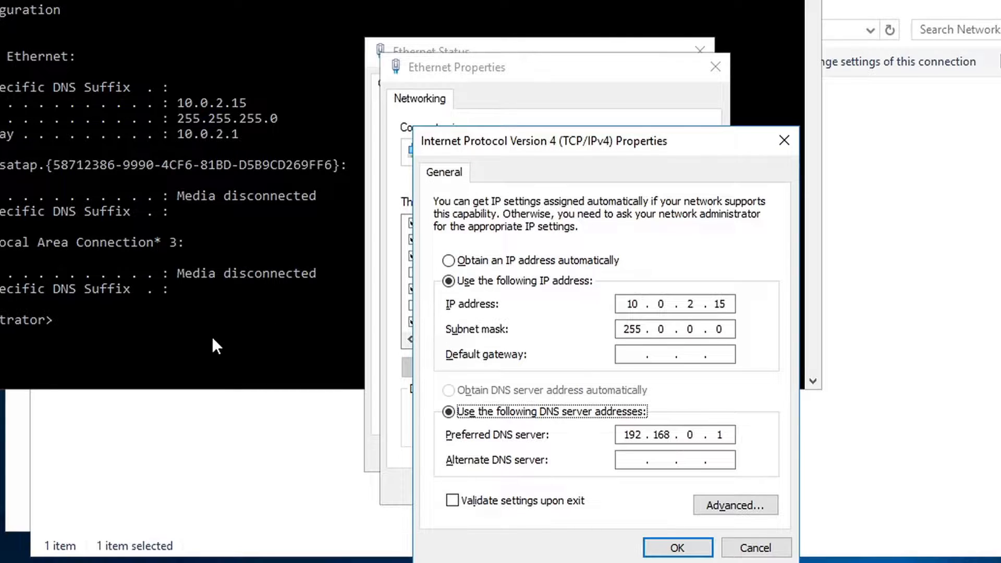
click(671, 327)
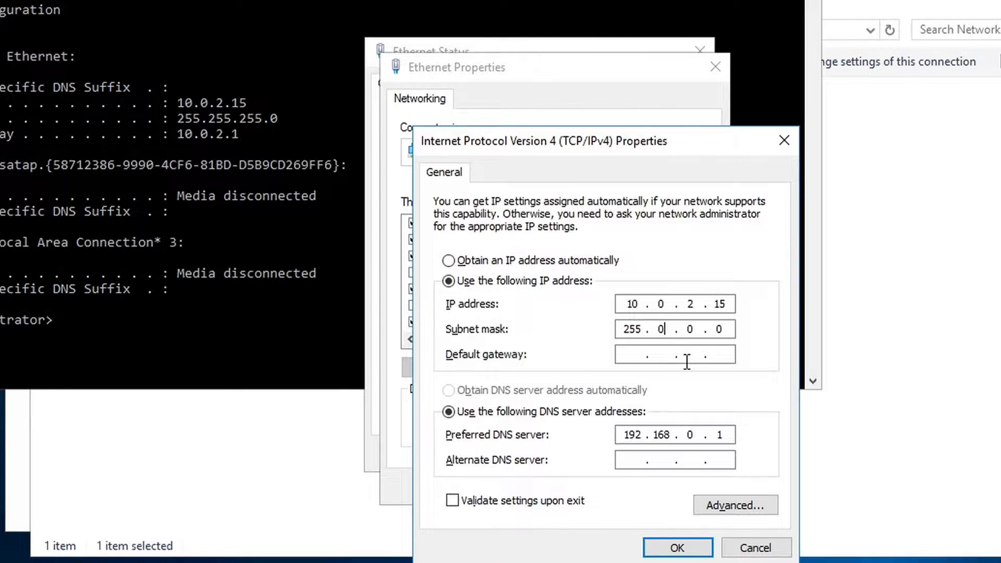
key(BackSpace)
text(255.255.)
key(Tab)
text(10)
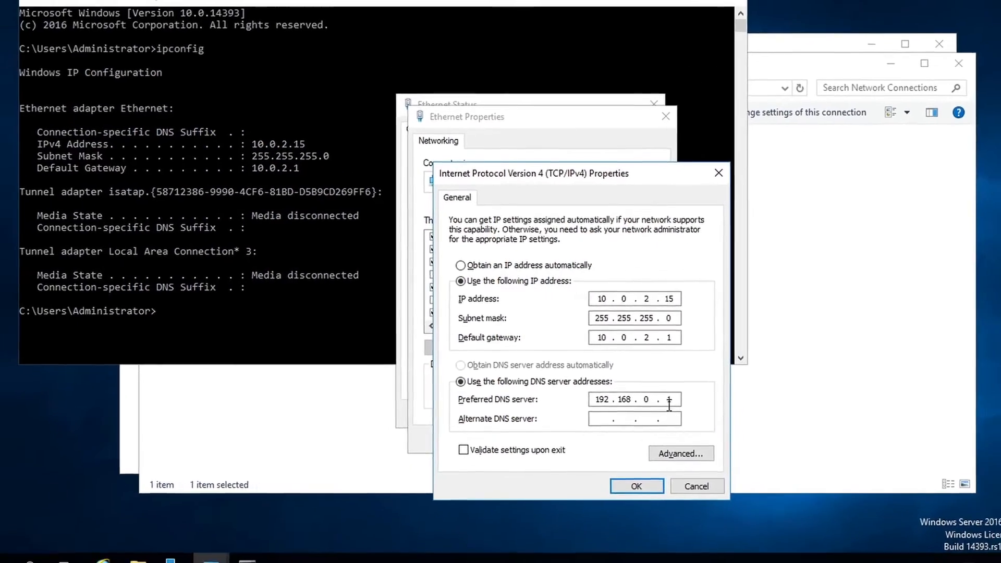
click(629, 480)
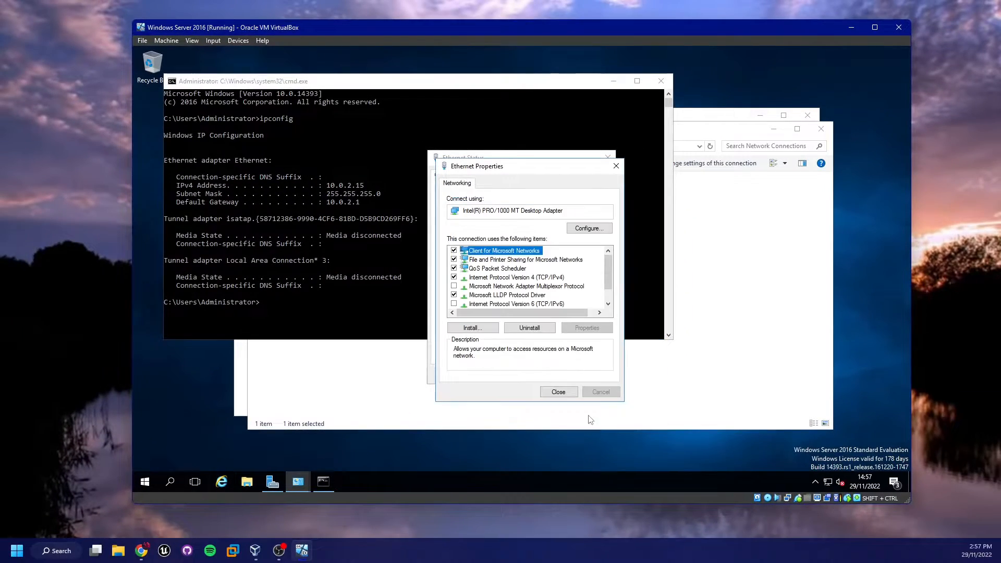
Close the Ethernet dialogs, exit the Command Prompt, and close both network windows
click(558, 392)
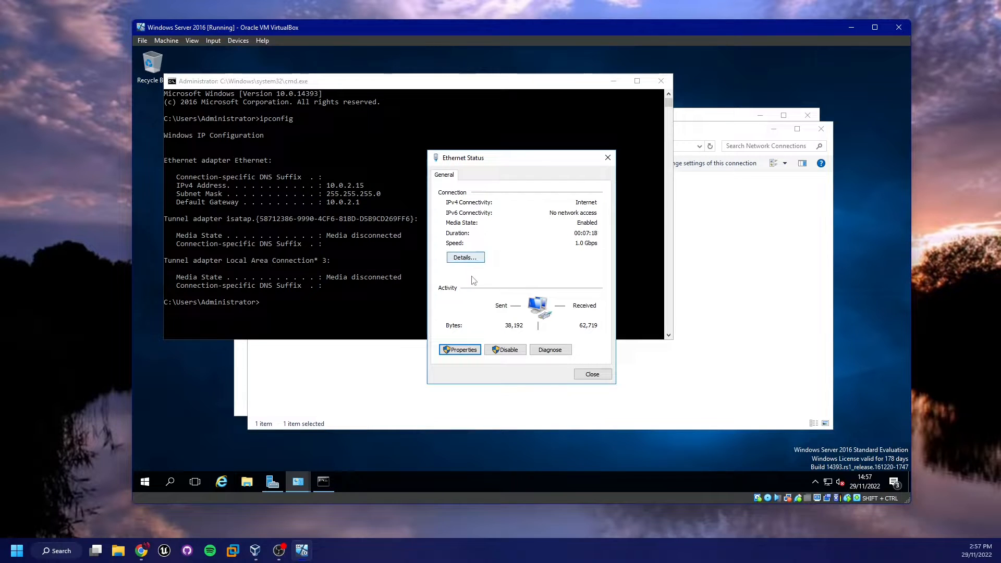
click(607, 158)
click(602, 159)
text(e)
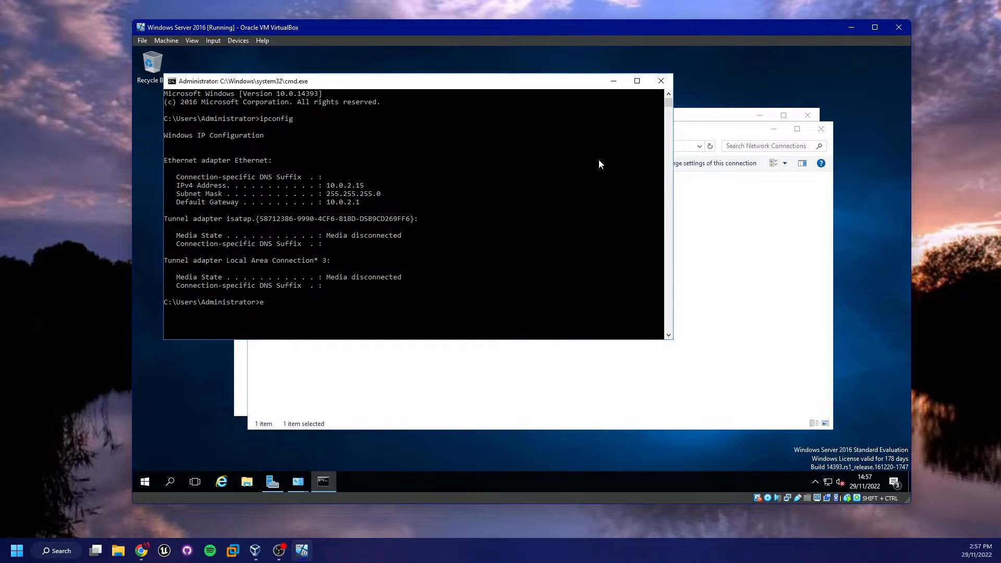
text(xit)
key(Return)
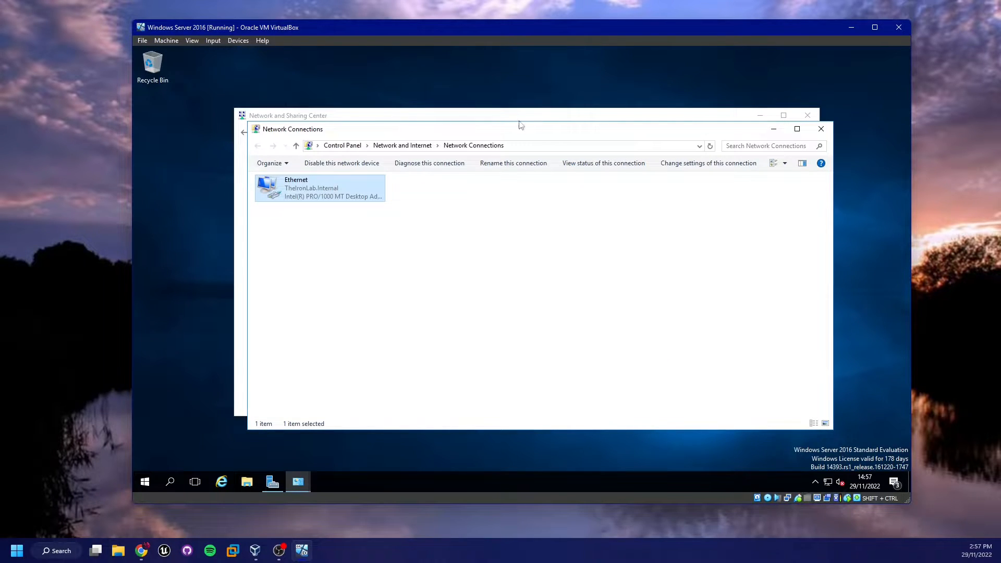
click(820, 129)
click(808, 115)
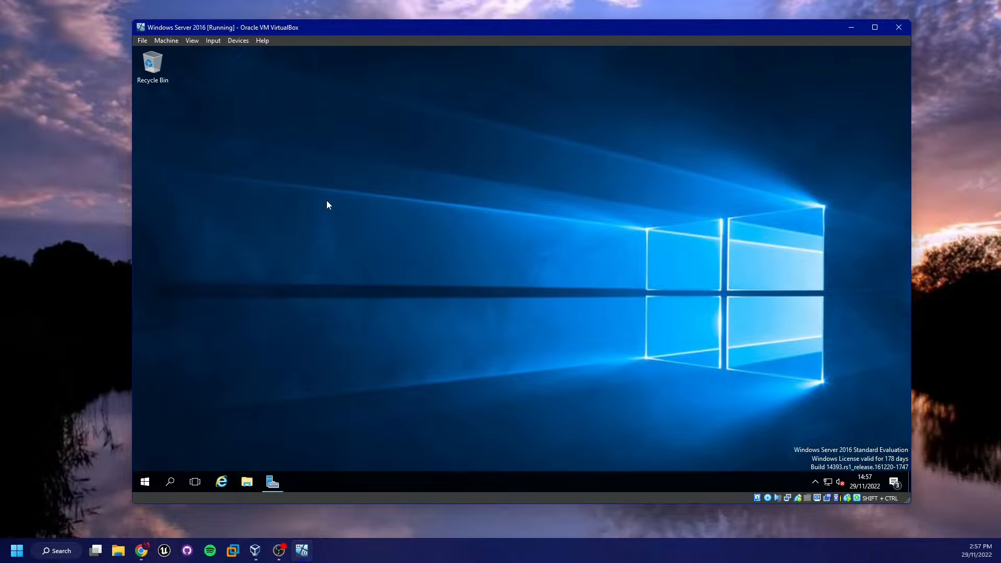
From Server Manager, start the Add Roles and Features wizard and tick DHCP Server with its tools
key(super)
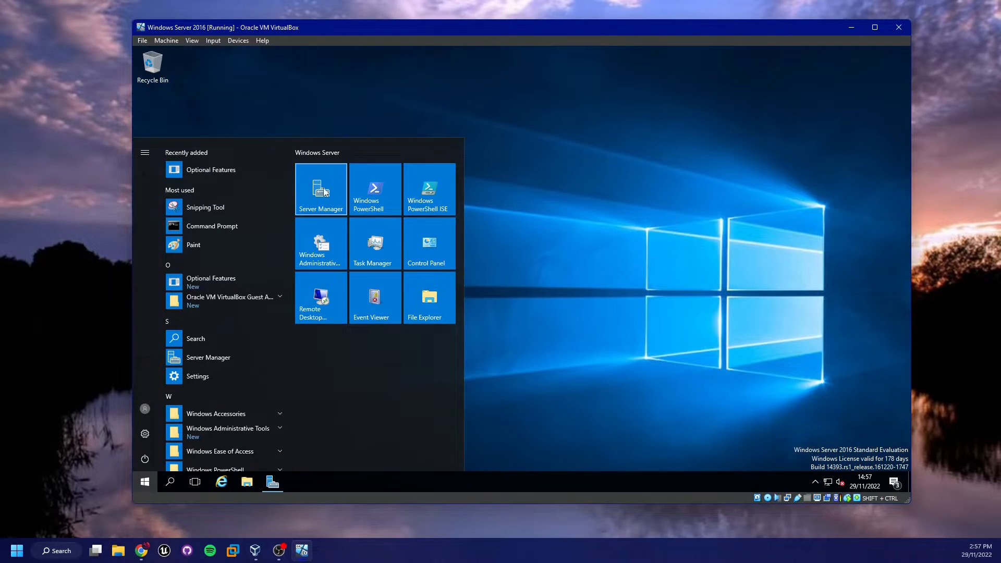
click(326, 197)
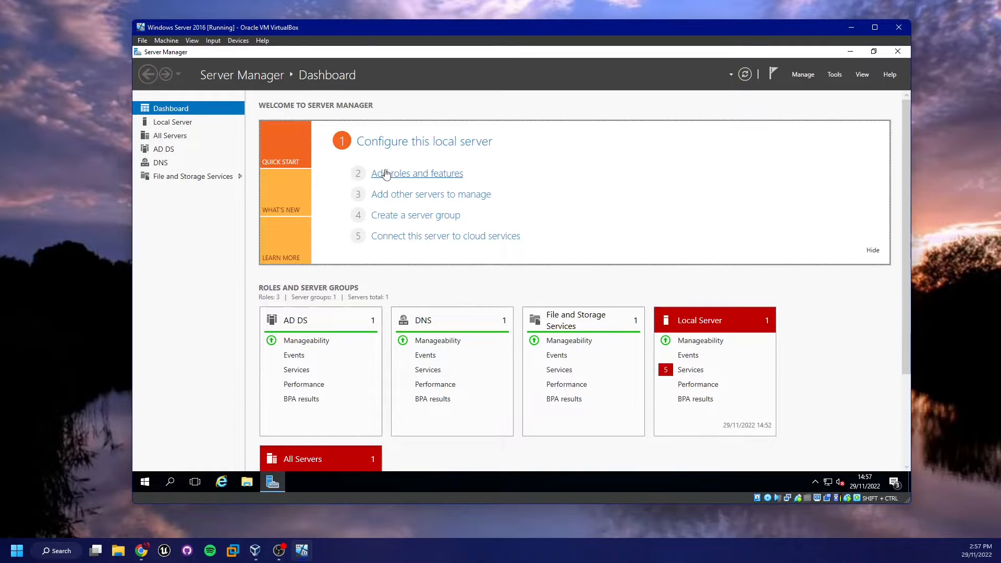
click(405, 175)
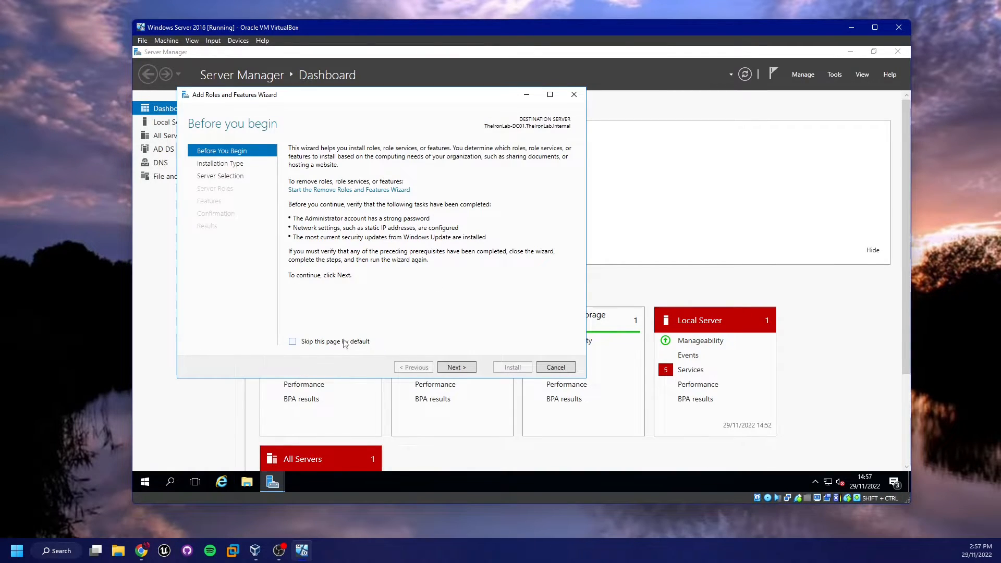
click(455, 368)
click(455, 368)
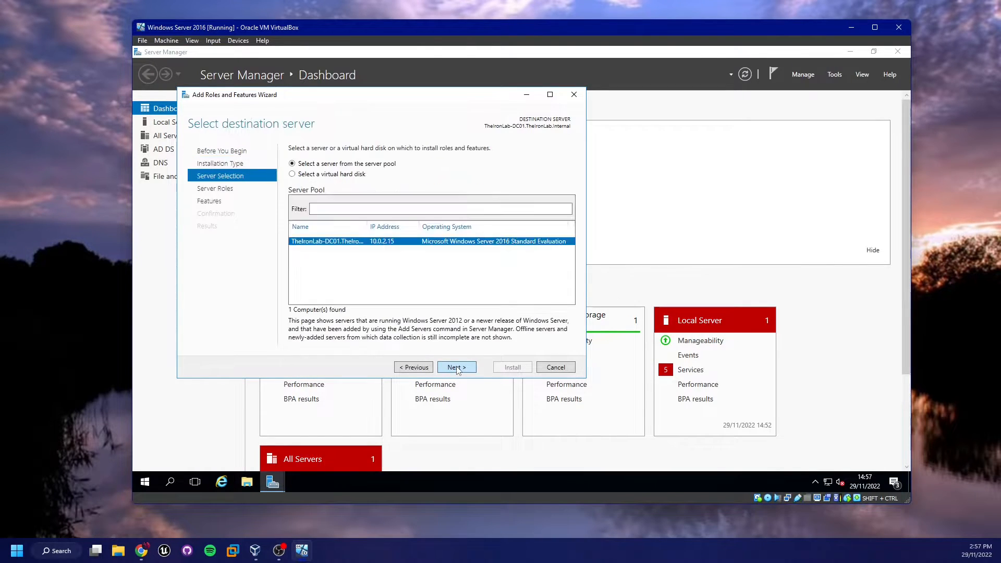
click(455, 368)
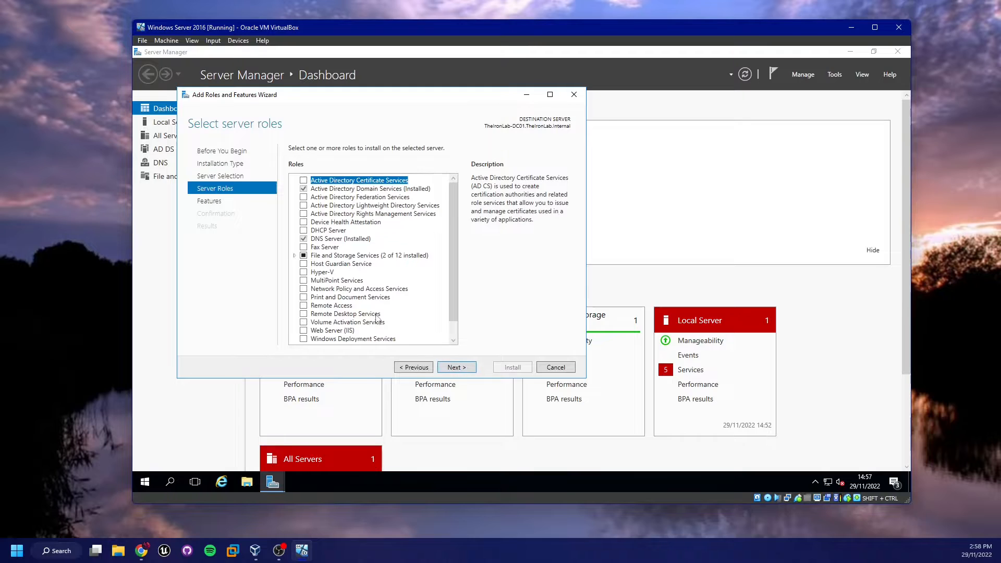
click(304, 231)
click(420, 323)
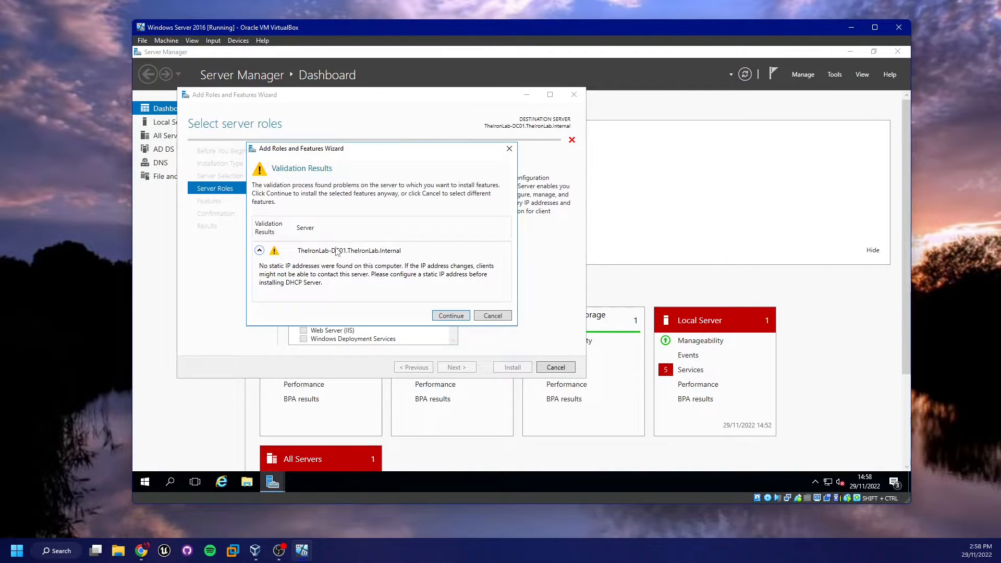
Cancel the DHCP wizard and restart the server with reason Other (Planned)
click(501, 319)
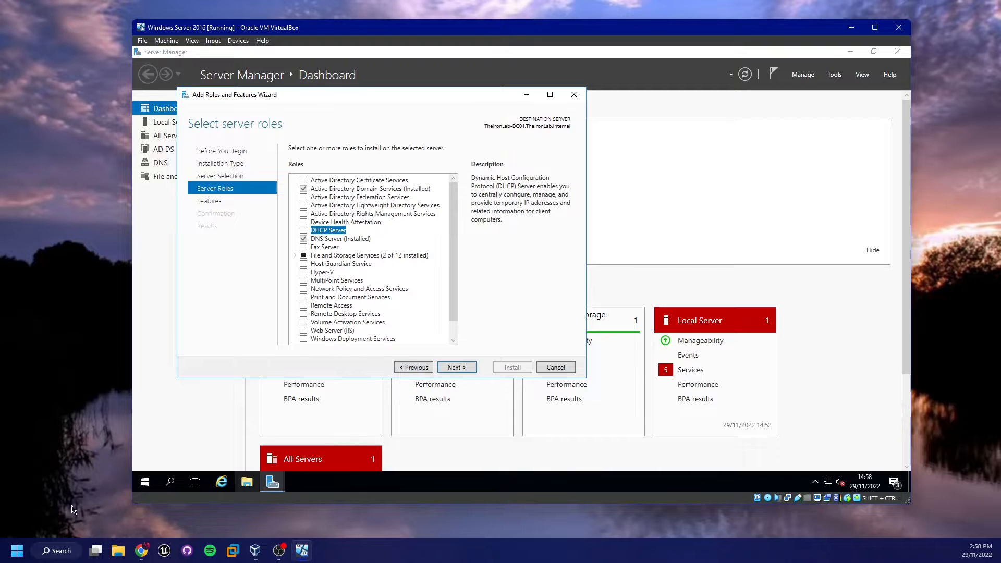
click(154, 477)
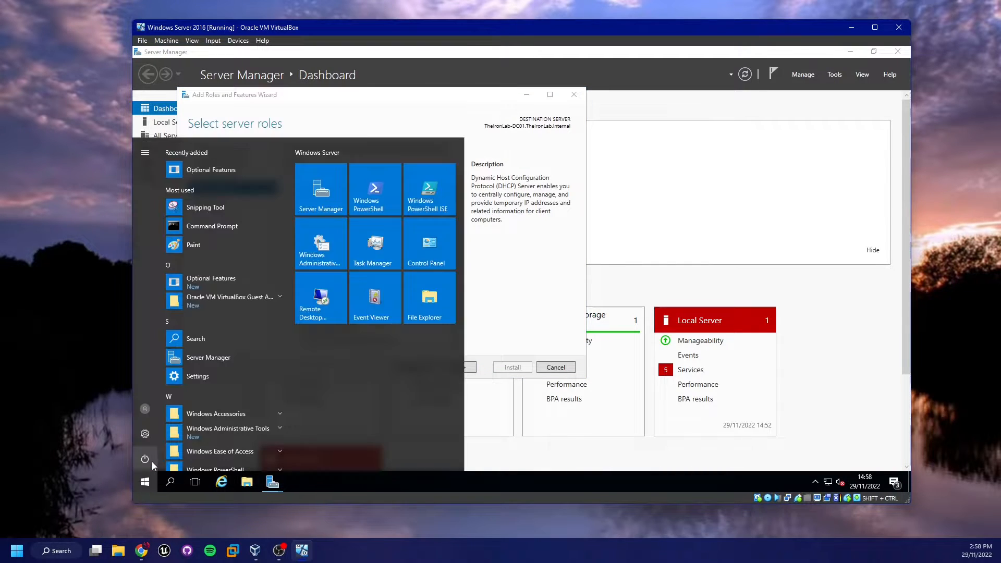
click(152, 460)
click(167, 435)
click(171, 409)
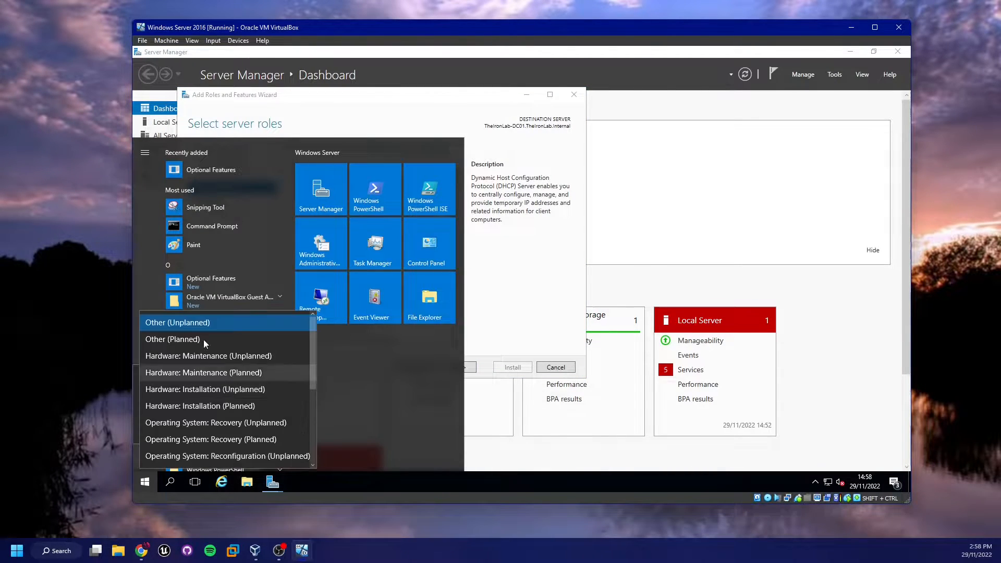
click(241, 343)
click(283, 430)
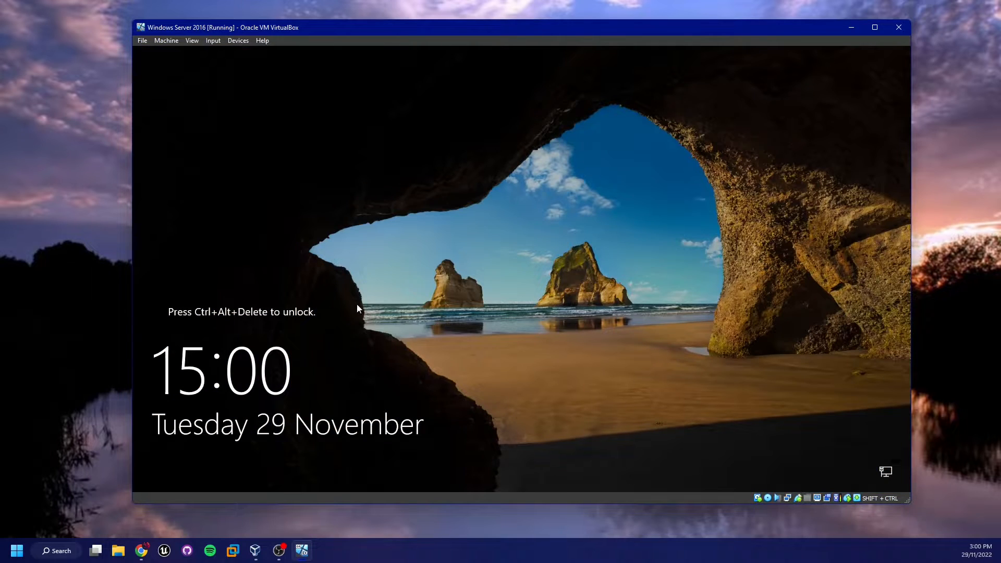
Sign back in as Administrator after the reboot
key(shift+ctrl+Delete)
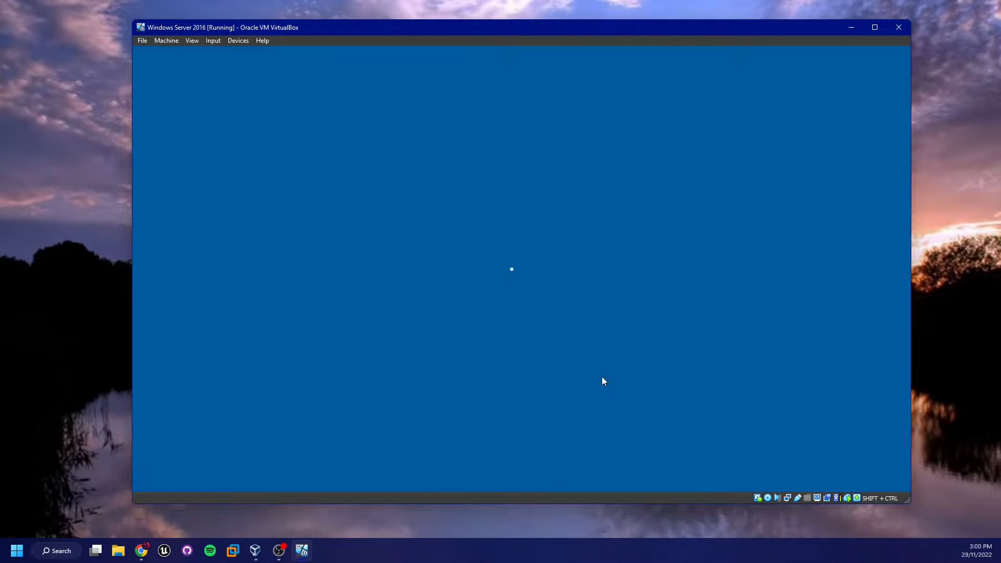
text(•••••)
key(Return)
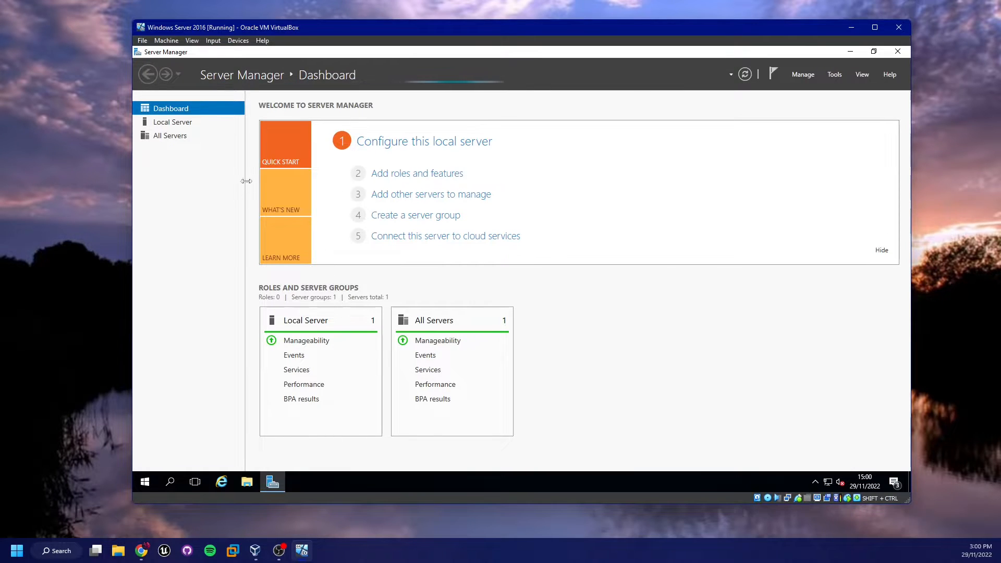
Dismiss the inventory data notice and reopen the Add Roles and Features wizard
click(388, 179)
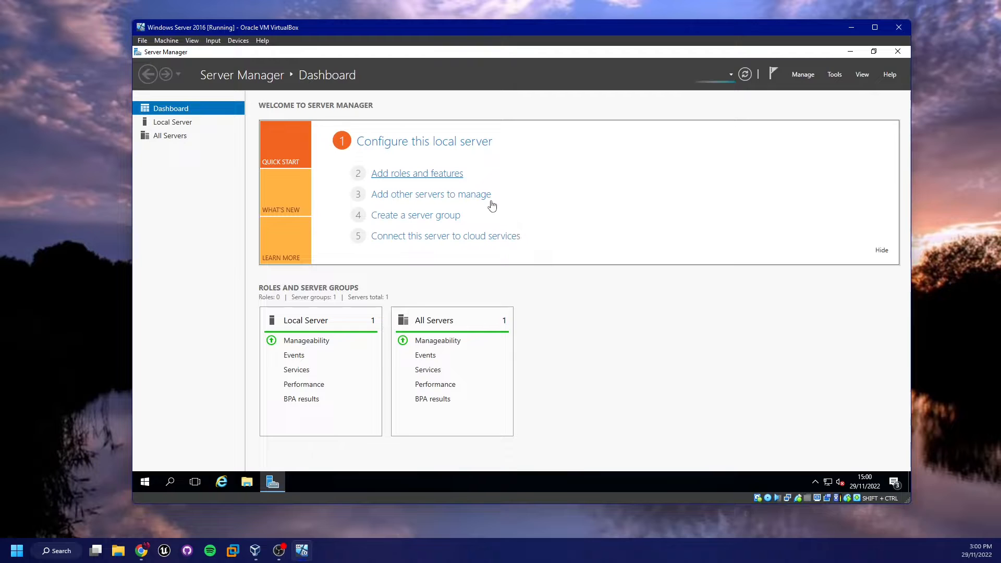
click(445, 173)
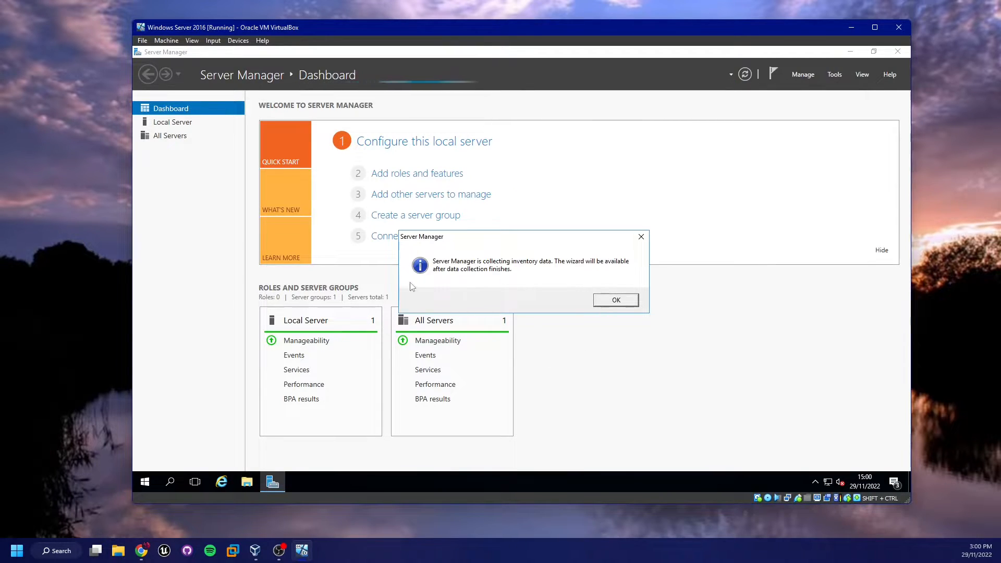
click(608, 301)
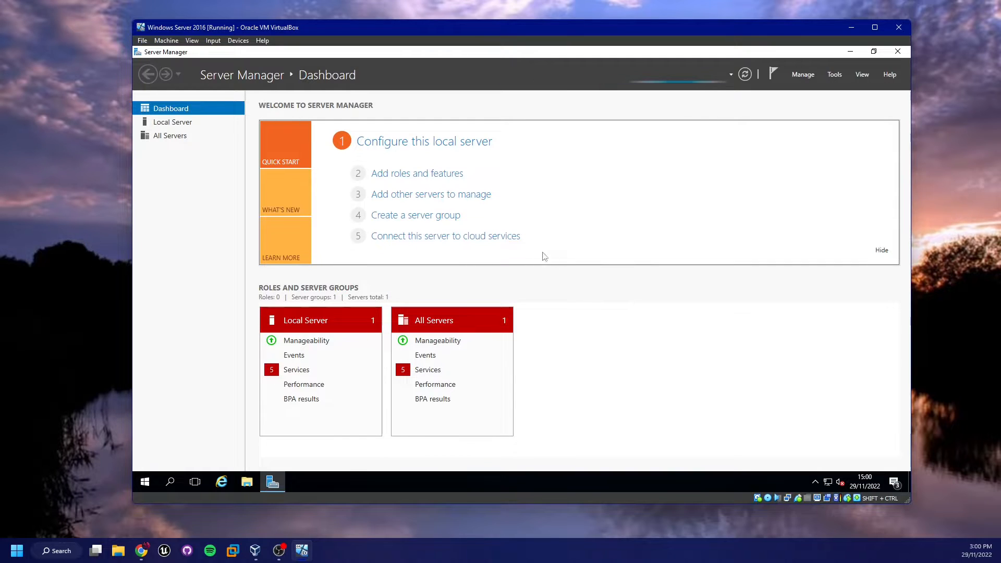
click(387, 174)
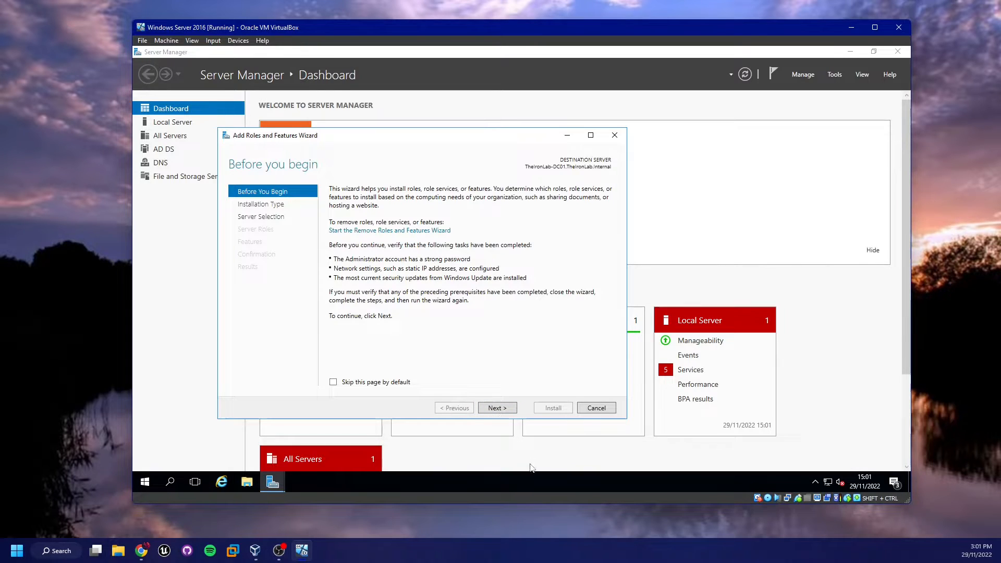
Advance to Server Roles and tick DHCP Server along with the DHCP Server Tools
click(495, 408)
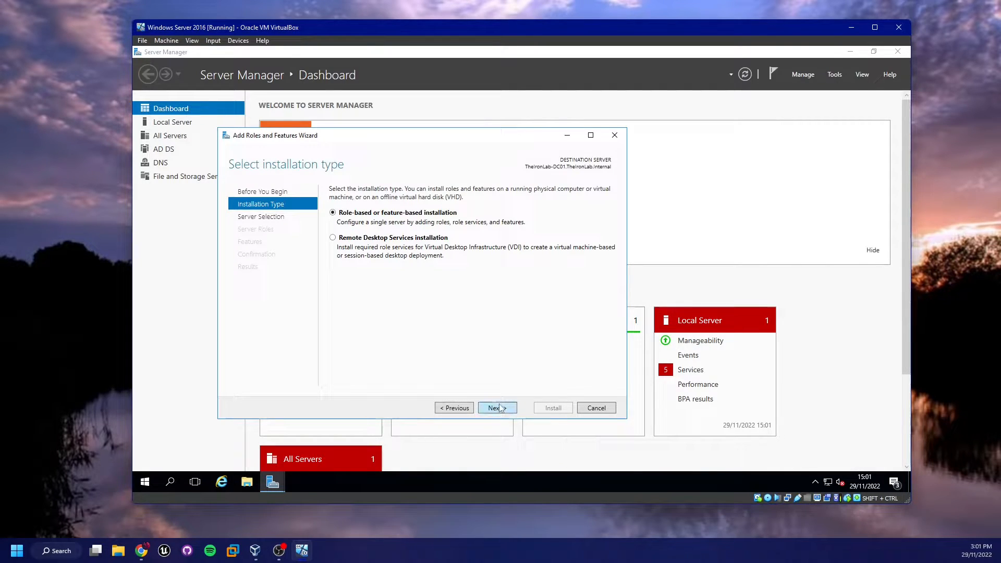
click(500, 408)
click(501, 408)
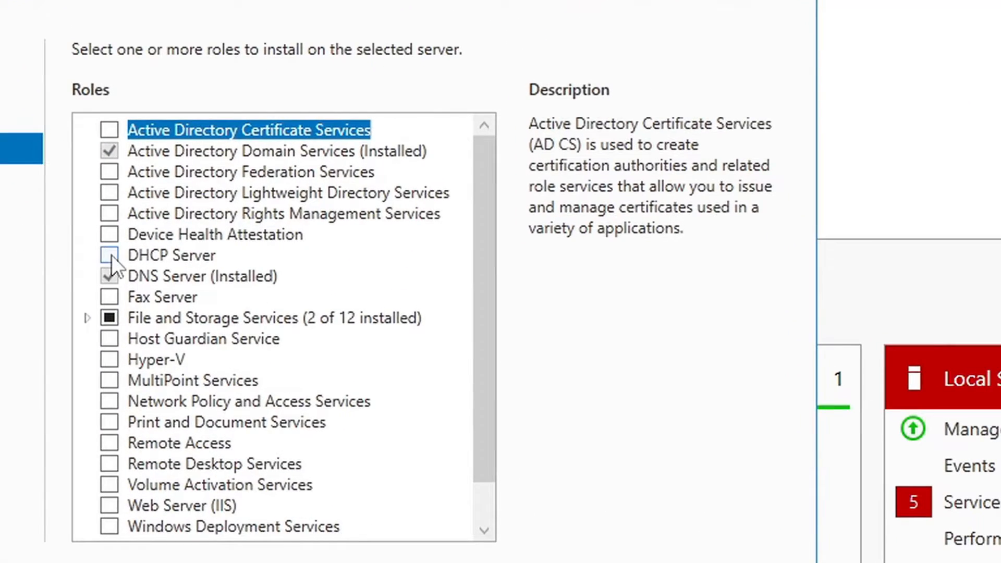
click(162, 259)
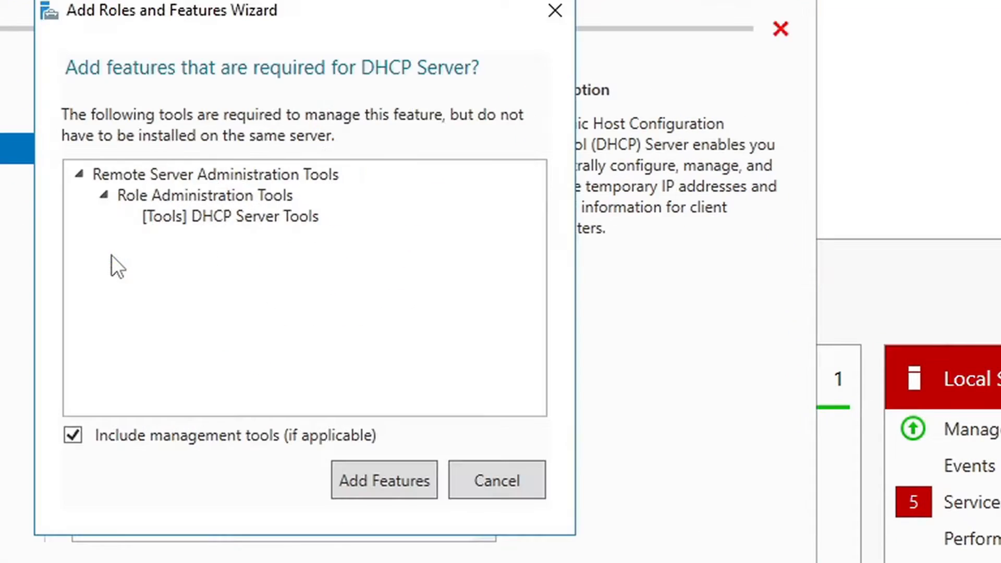
click(368, 483)
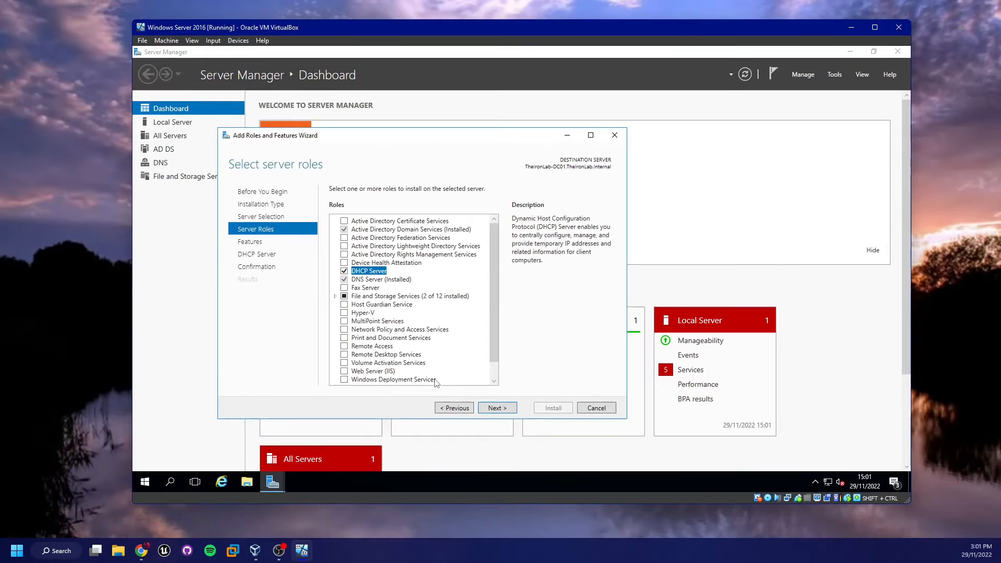
Continue past the features and DHCP pages, install the role, and close the wizard
click(505, 409)
click(505, 412)
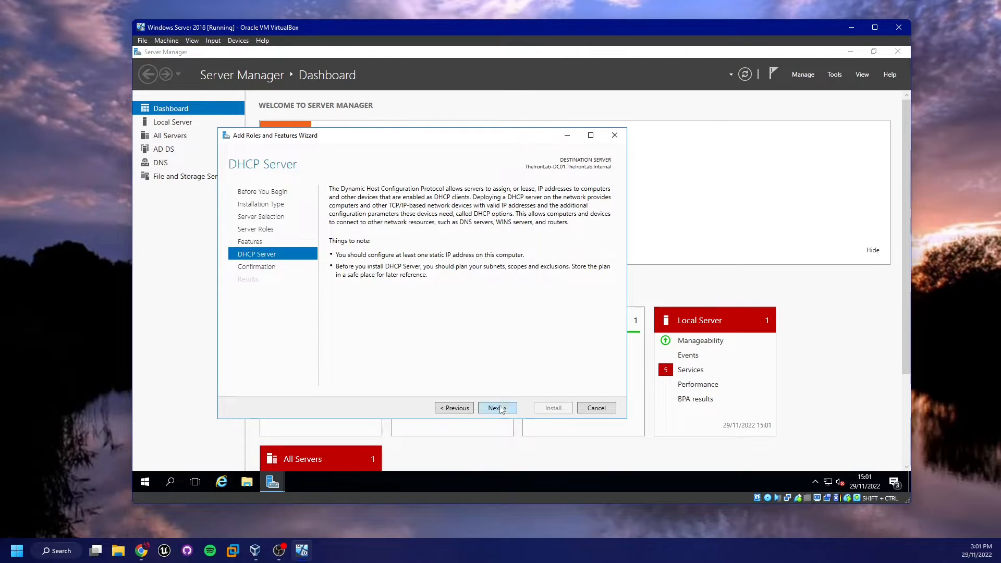
click(501, 409)
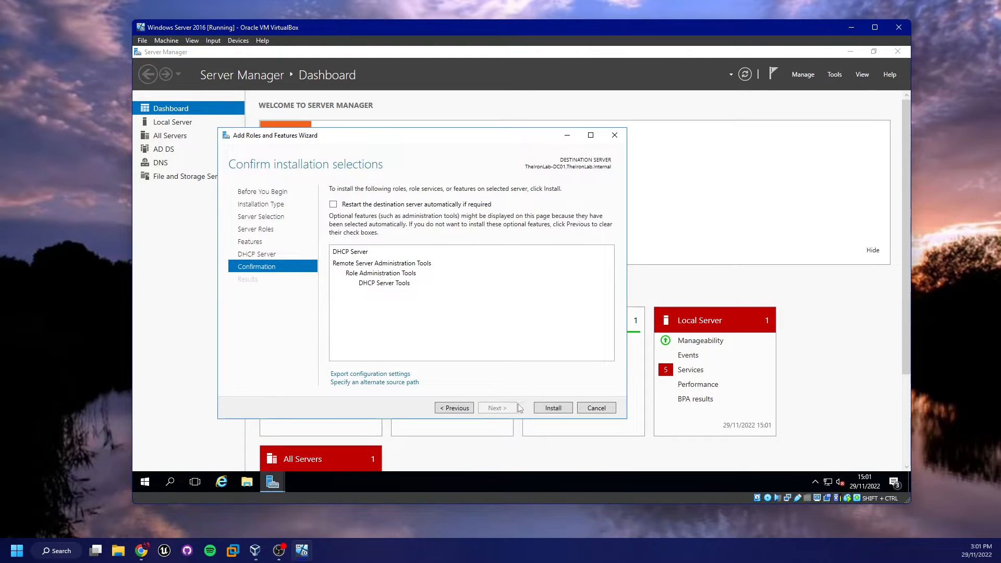
click(566, 409)
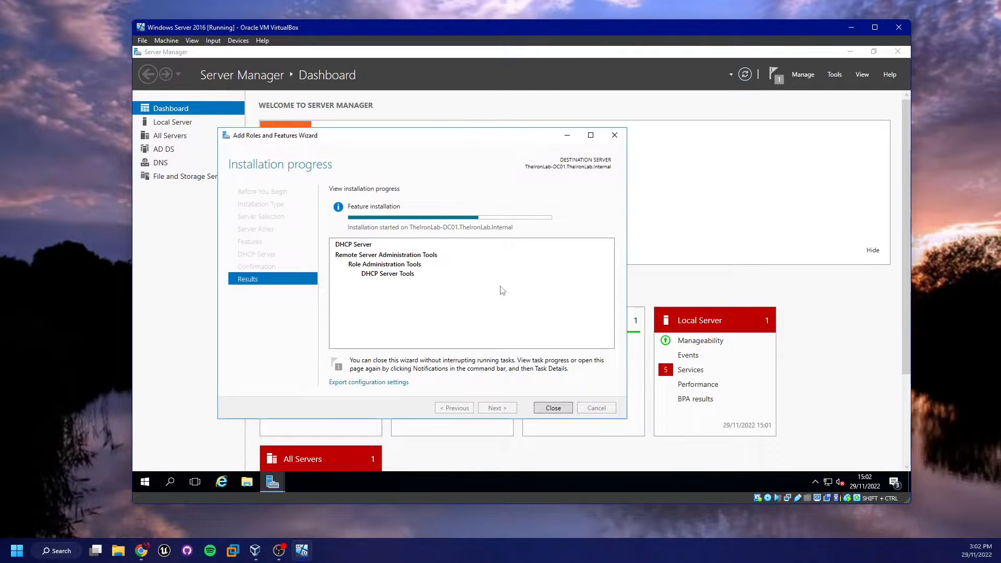
click(556, 407)
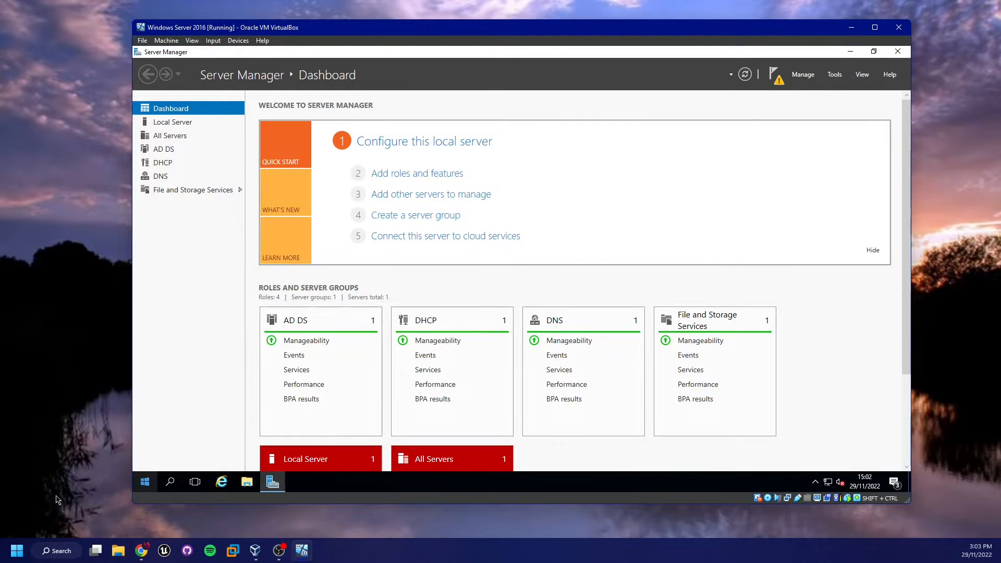
Shut down the server from Start with reason Other (Planned)
click(142, 479)
click(144, 458)
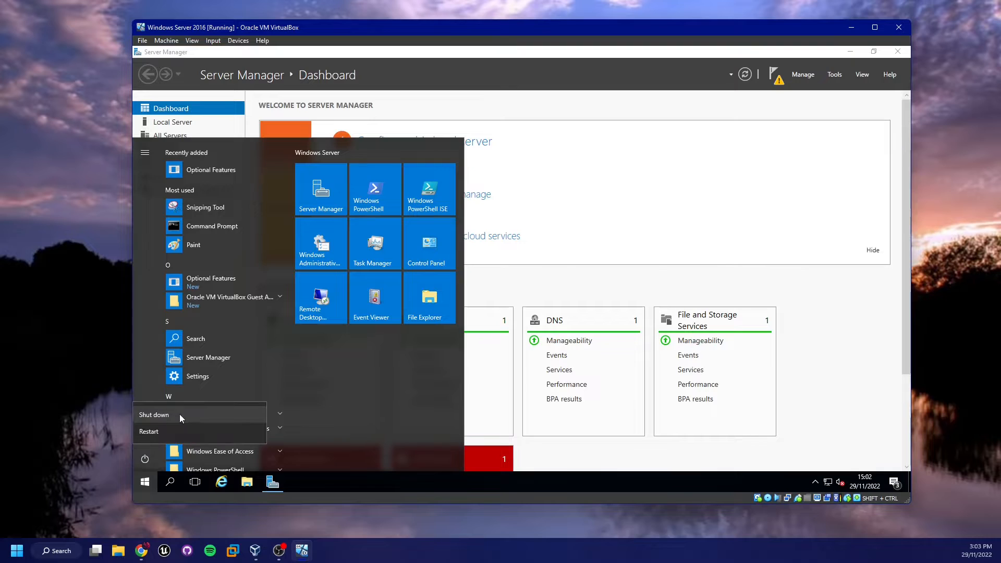
click(181, 418)
click(182, 405)
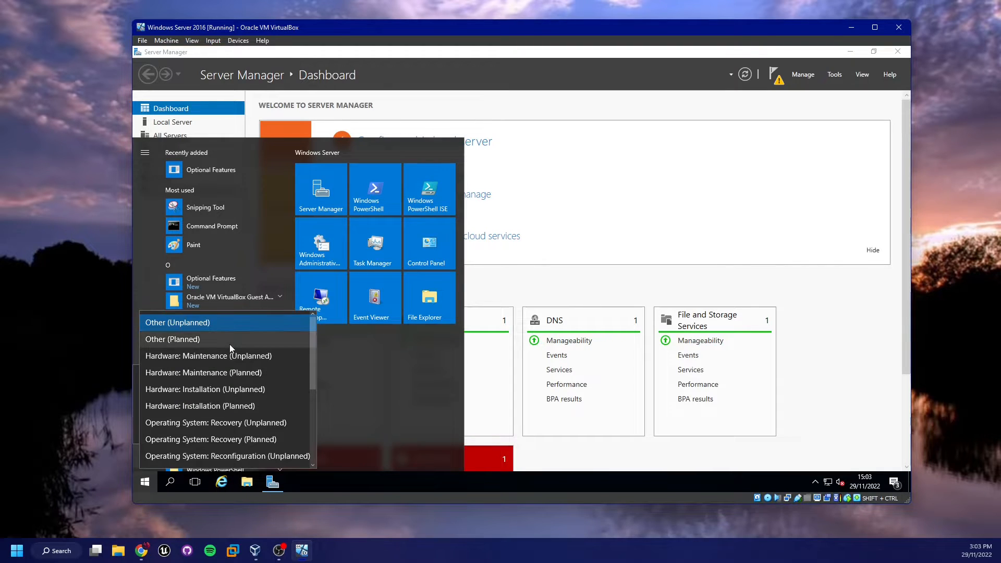
click(229, 340)
click(285, 429)
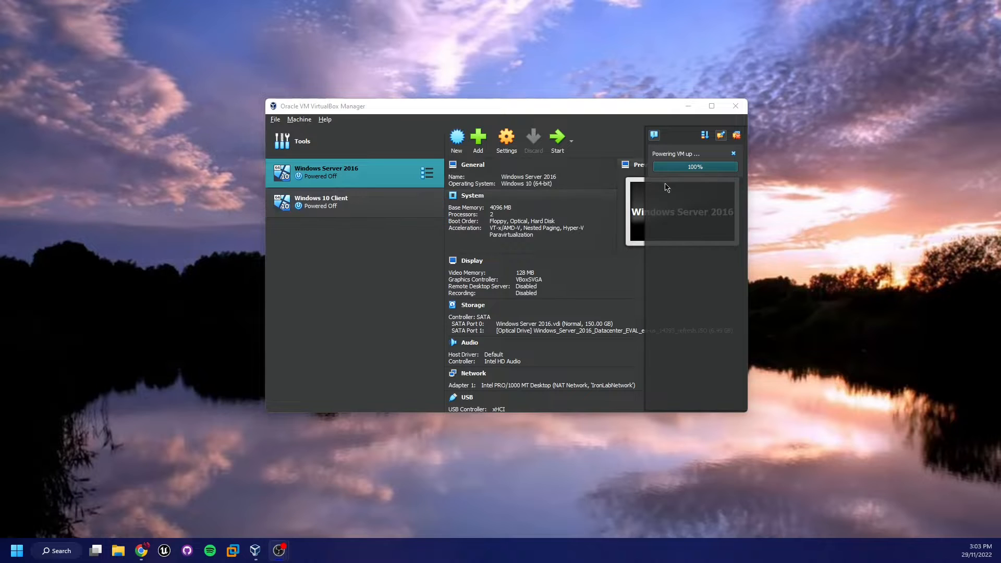
Untick Enable DHCP on the IronLabNetwork NAT network, apply it, and start Windows Server 2016
click(737, 135)
click(406, 148)
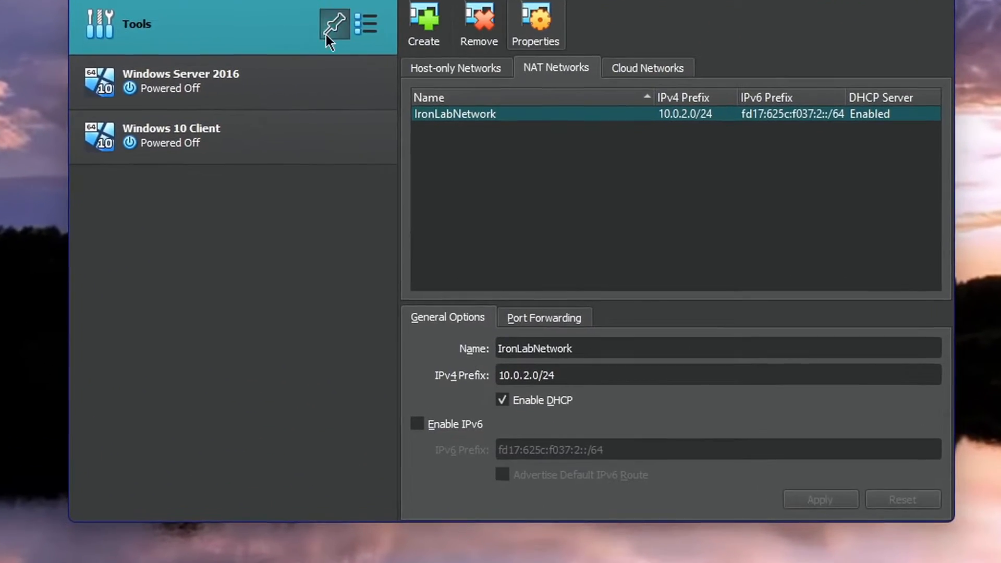
click(366, 24)
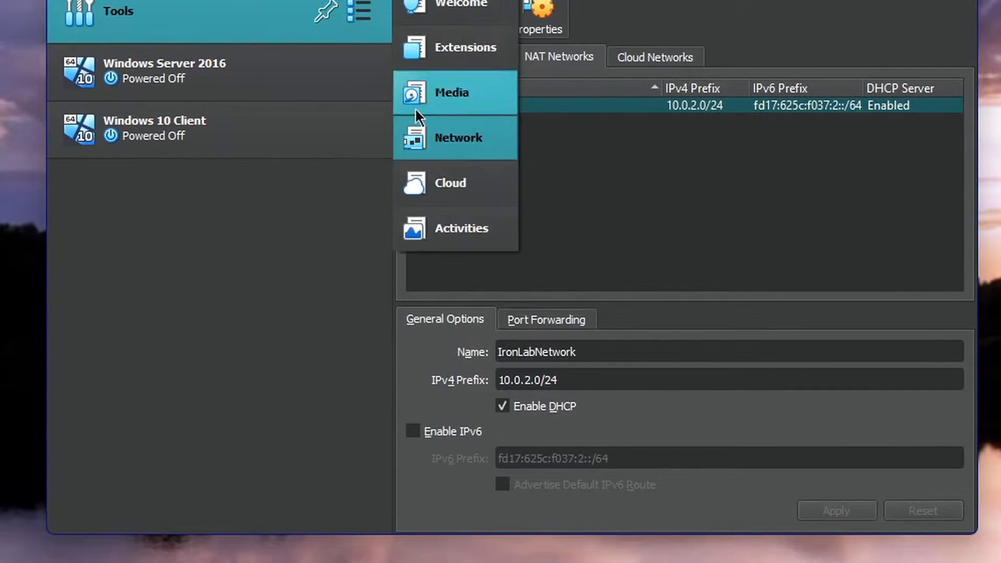
click(460, 204)
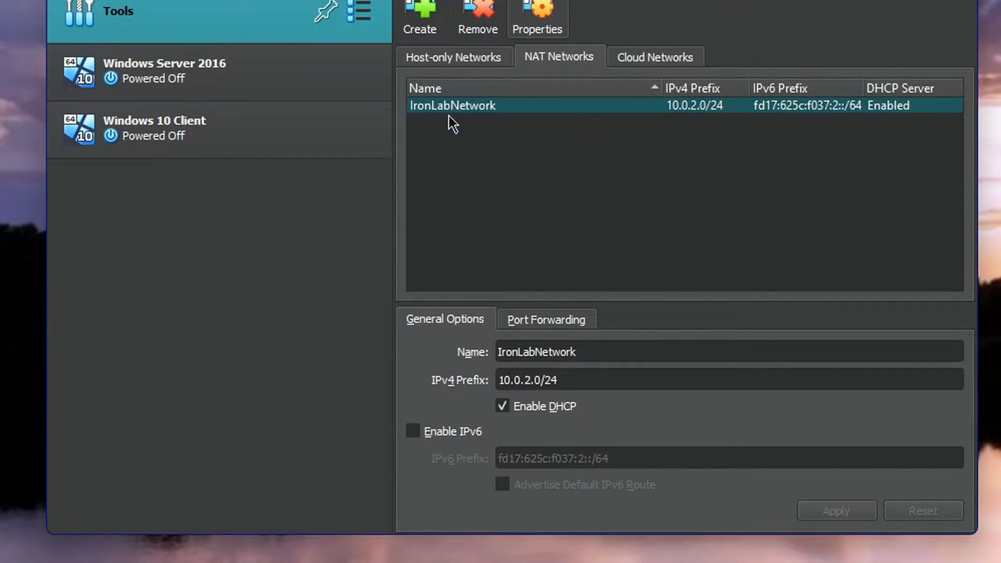
click(515, 407)
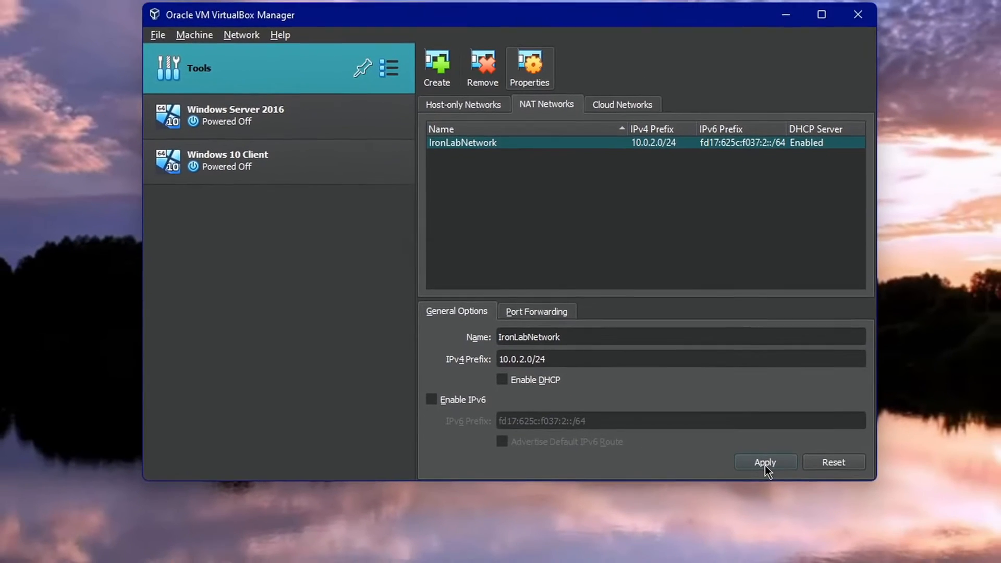
click(836, 510)
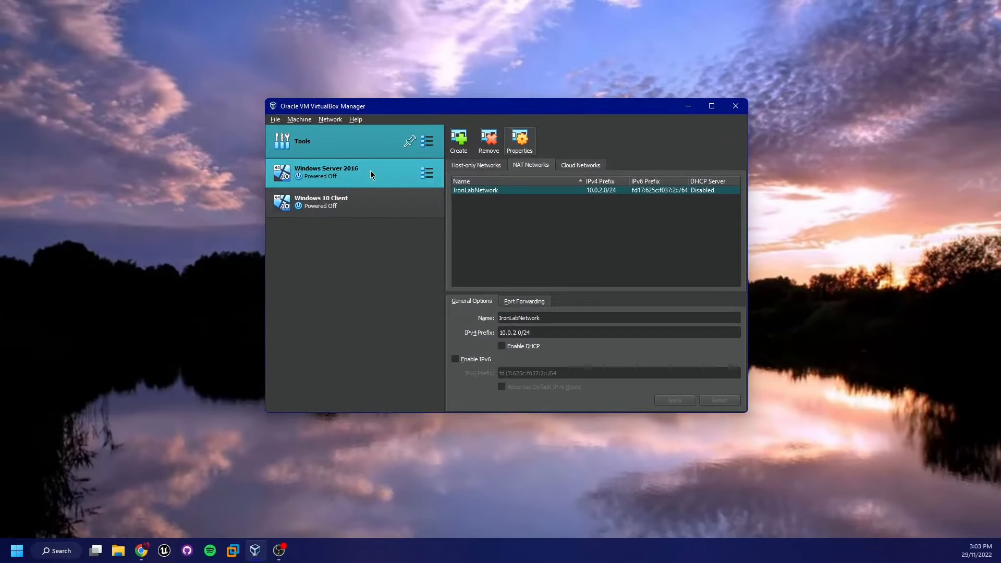
click(360, 164)
click(556, 140)
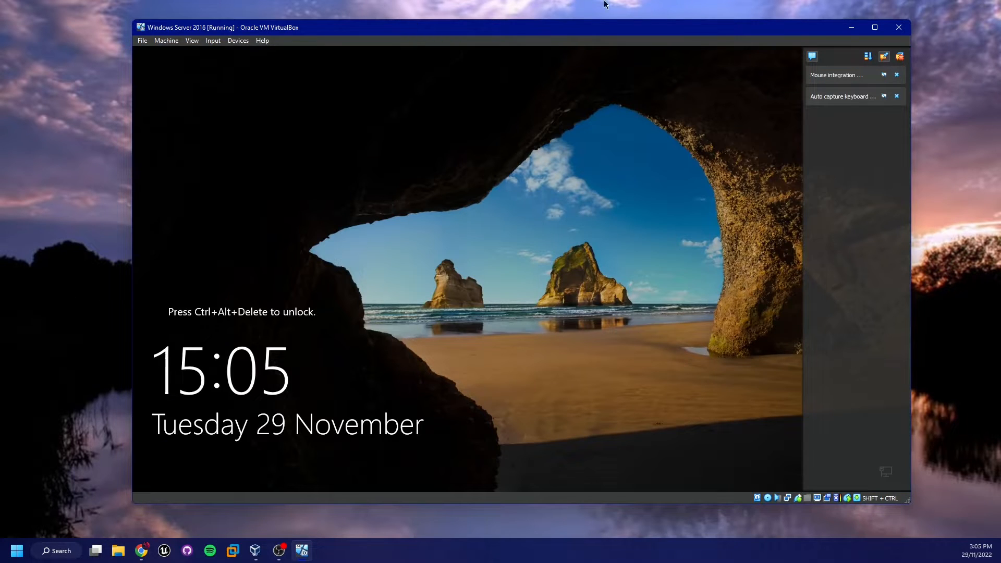
Sign in to the Windows Server 2016 guest as Administrator using the account password
click(898, 58)
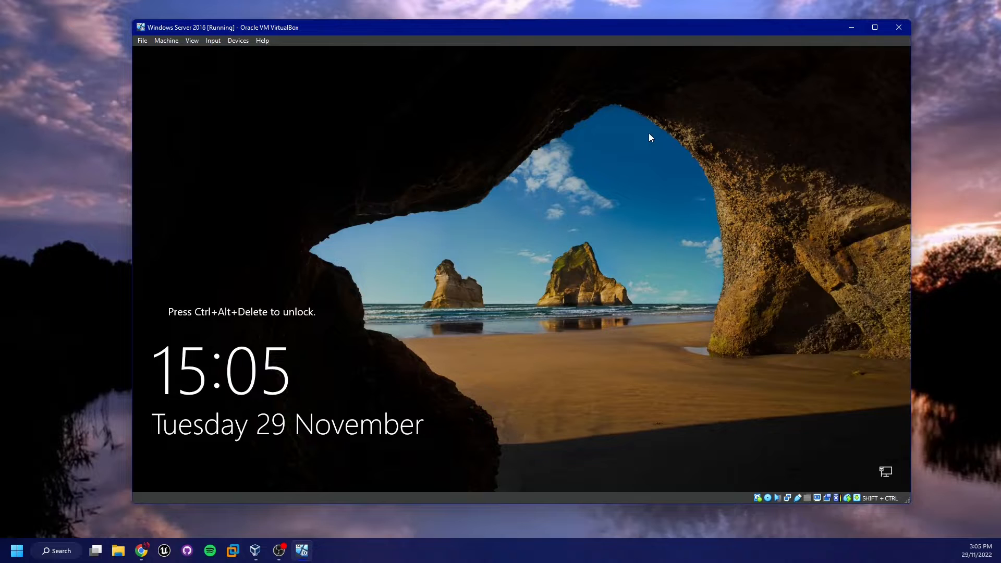
key(ctrl+alt+Delete)
text(•P)
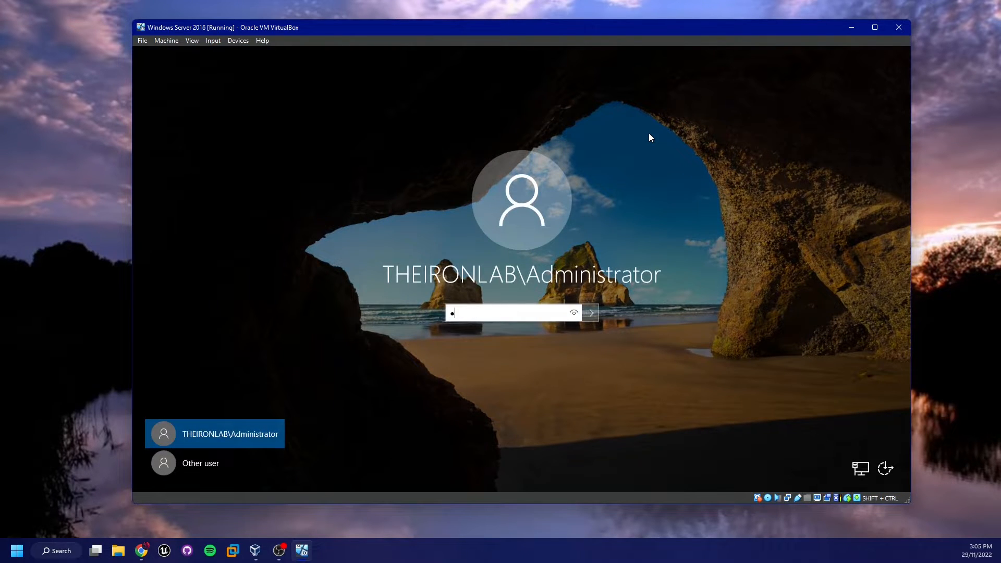
key(Return)
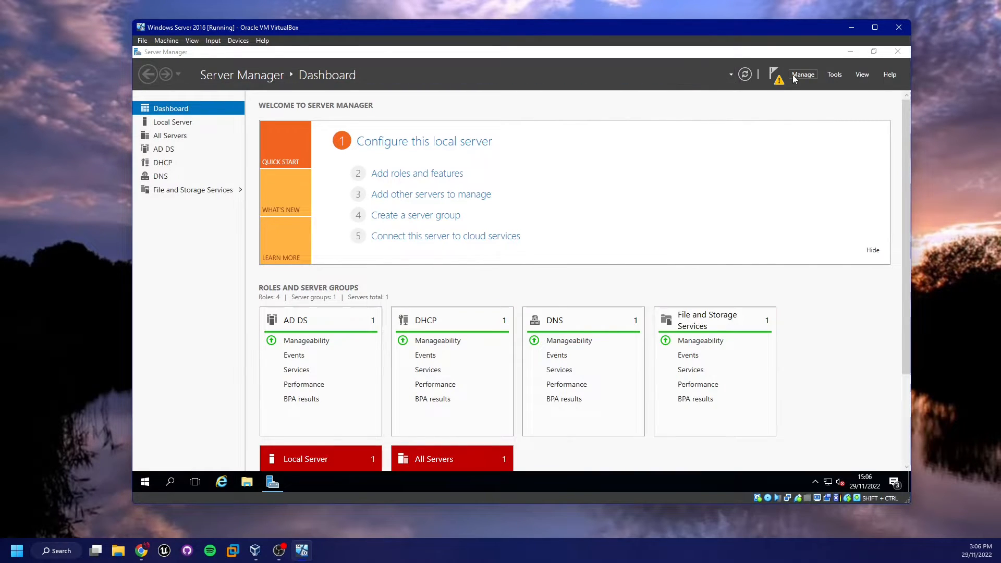
Commit the Complete DHCP configuration wizard to create the DHCP security groups, then close its summary
click(777, 76)
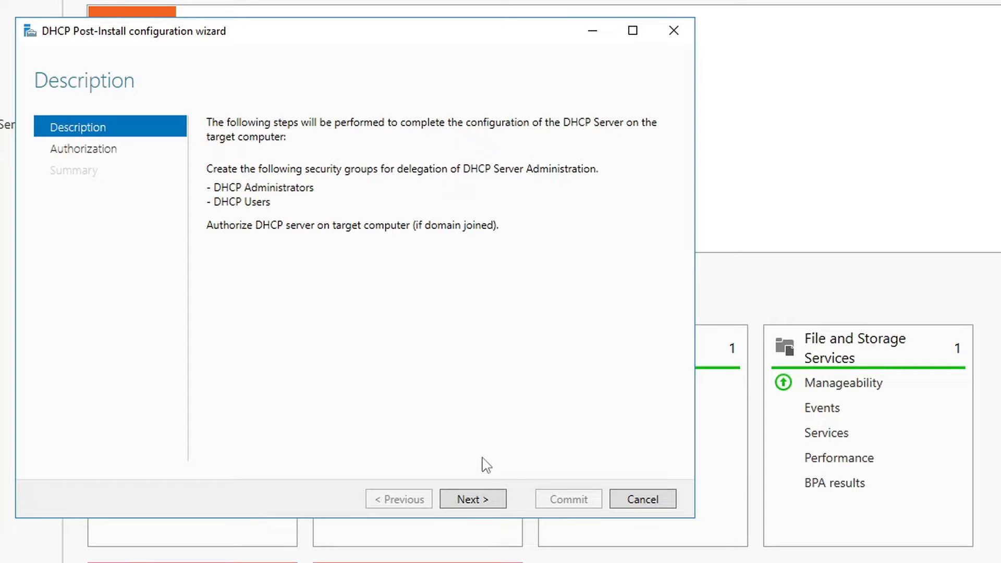
click(487, 497)
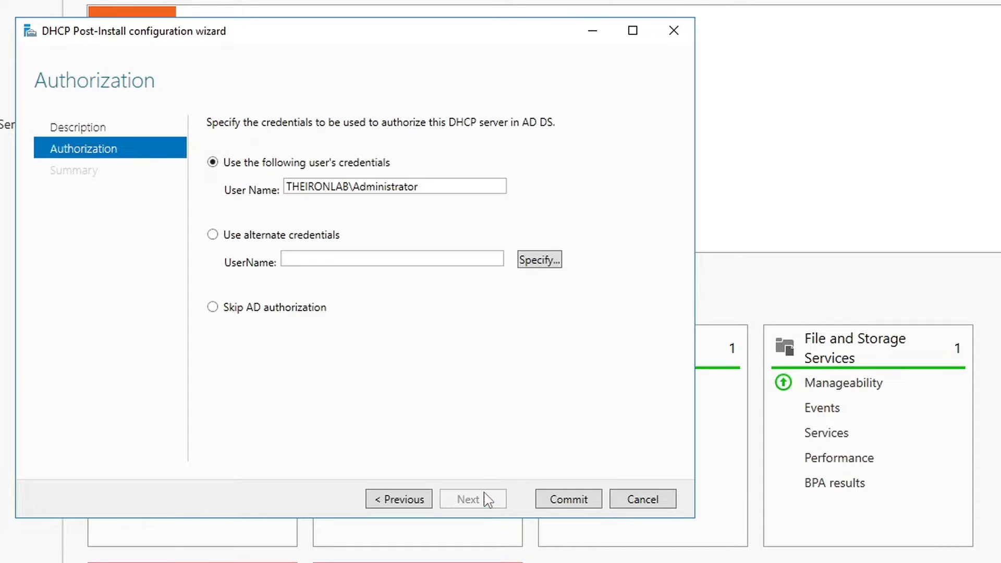
click(557, 501)
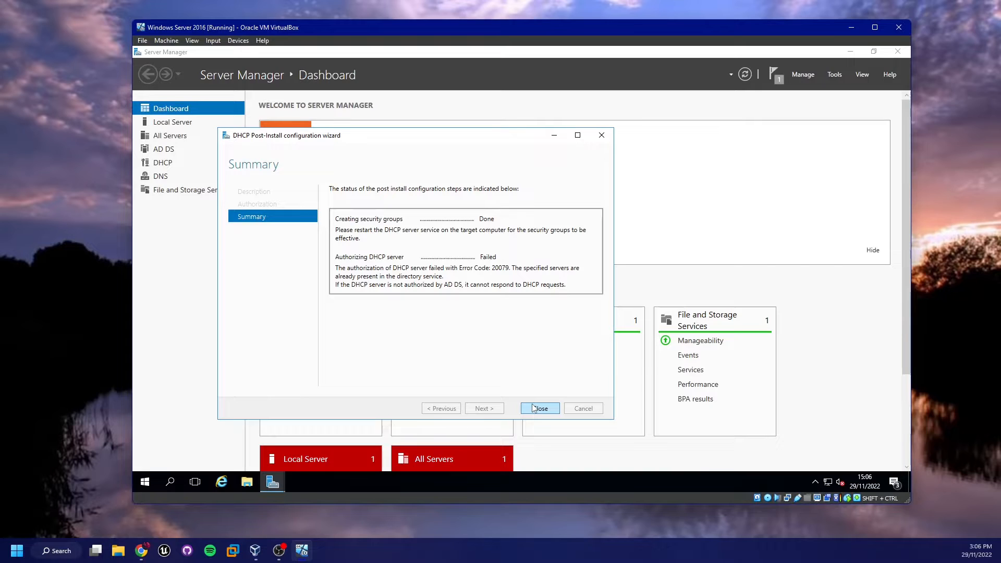
click(539, 408)
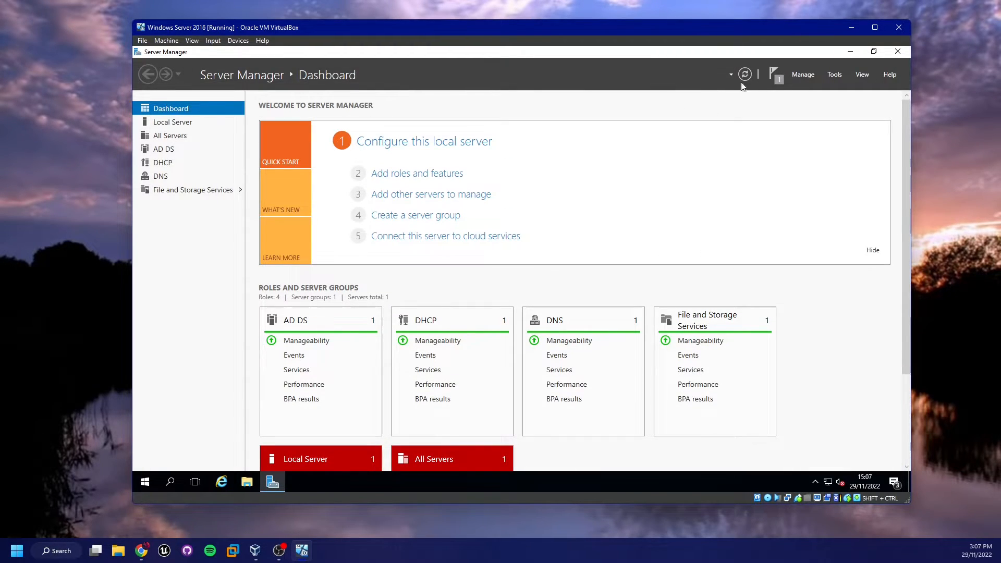
Bring Server Manager back and launch the DHCP console from its Tools menu
click(772, 72)
click(773, 72)
click(850, 52)
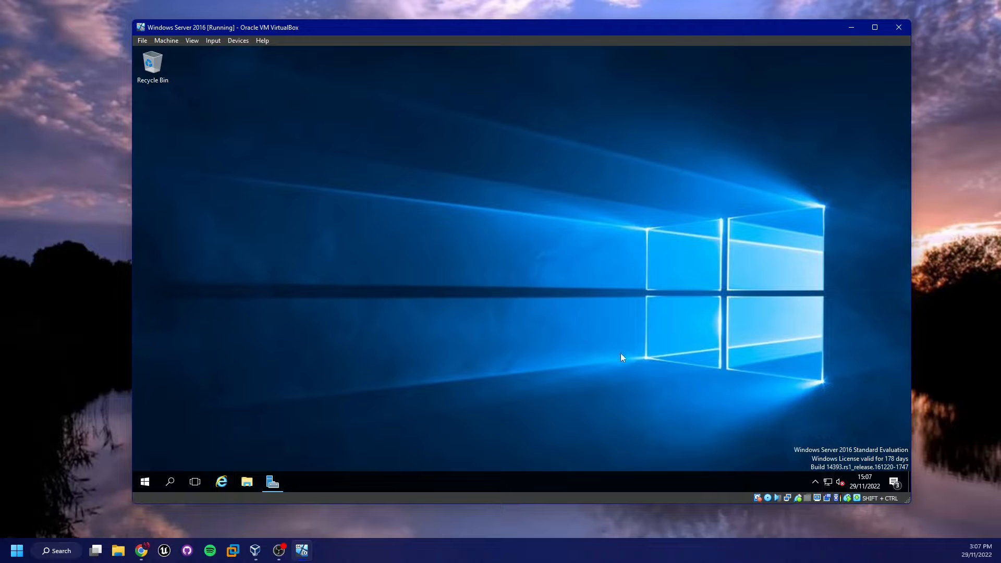
key(super)
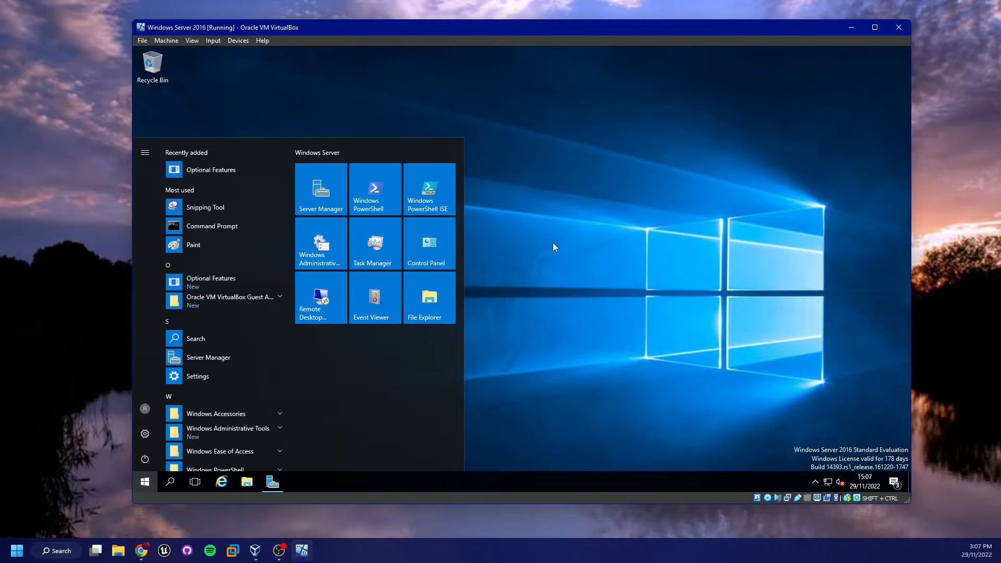
key(super)
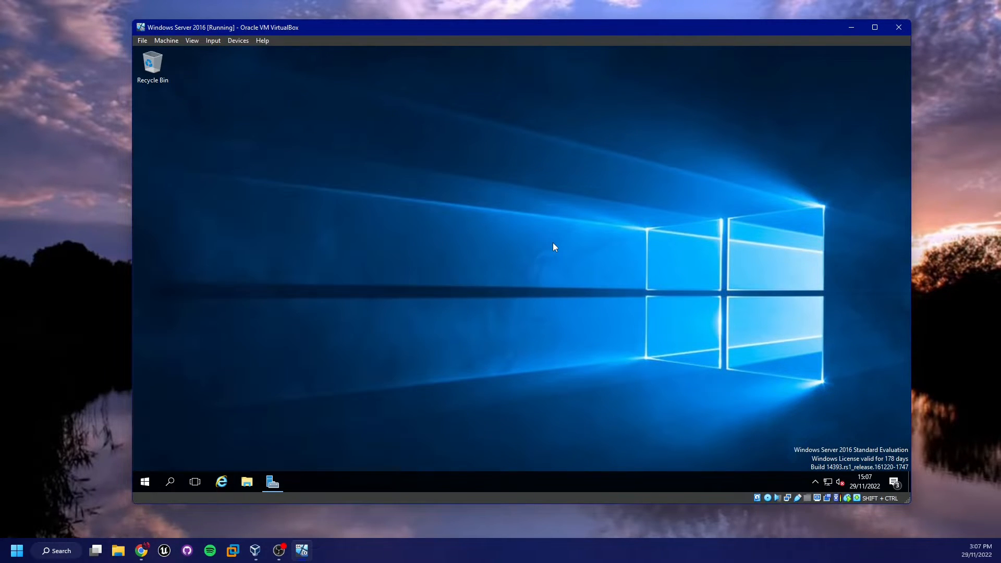
key(alt+Tab)
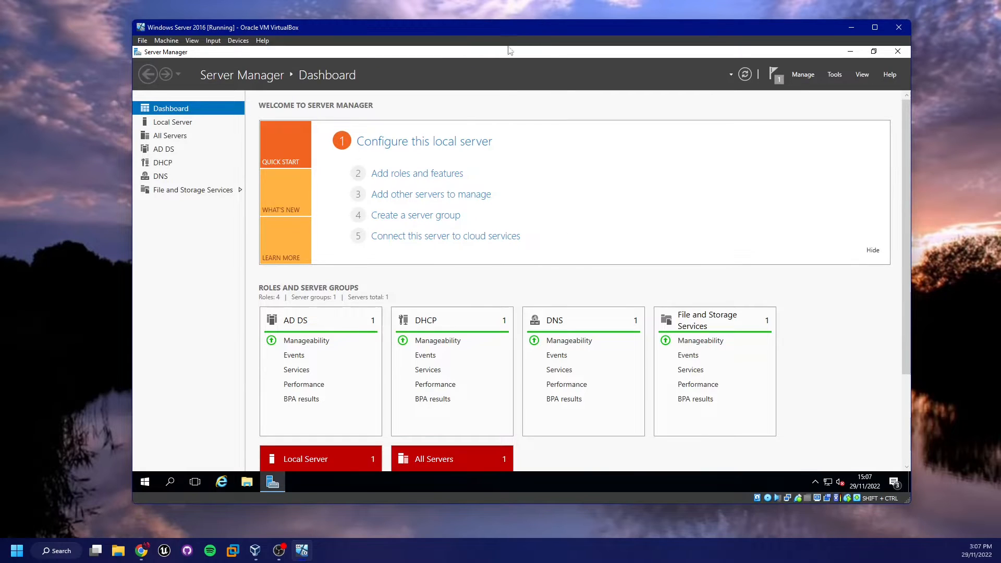
click(832, 76)
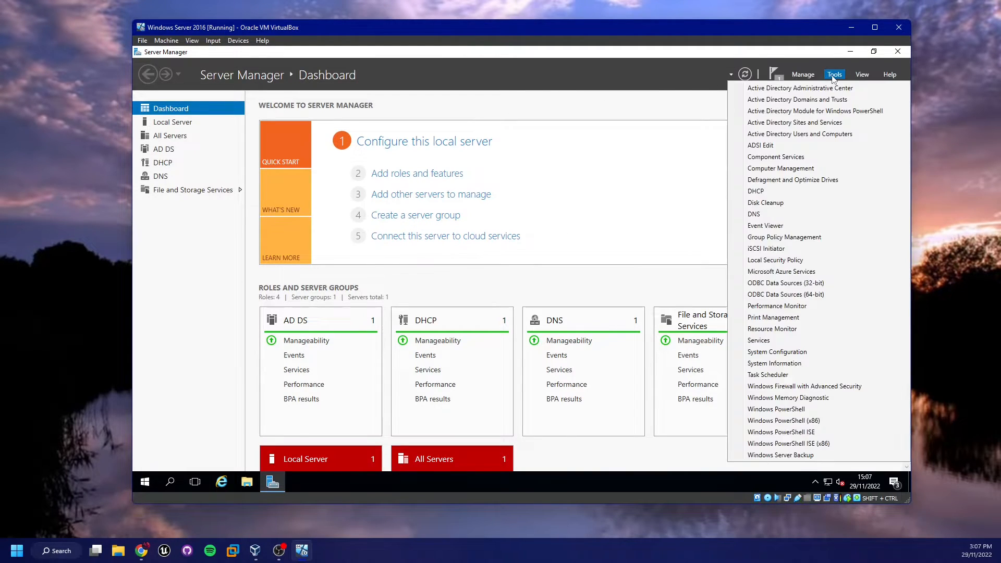
click(751, 193)
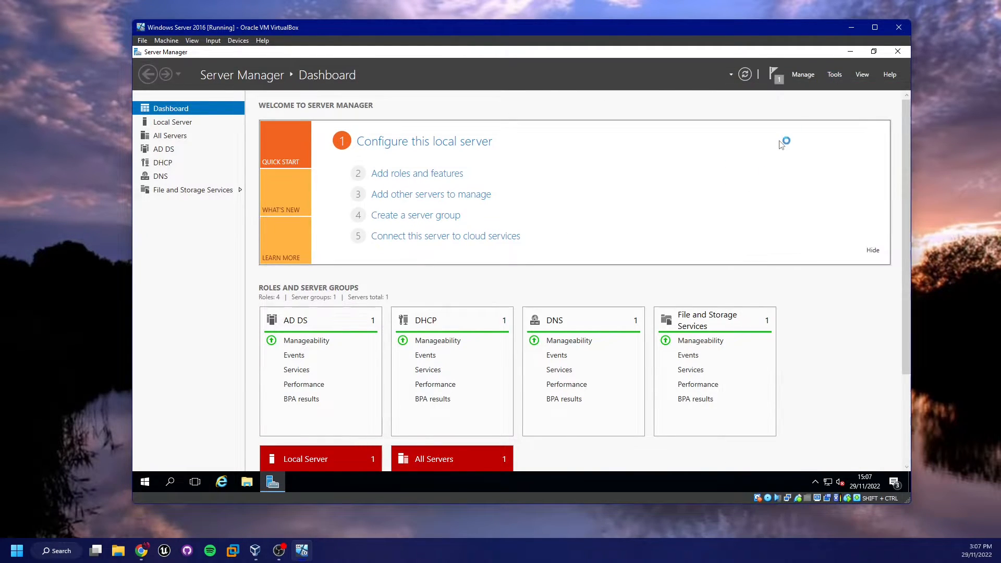
click(850, 51)
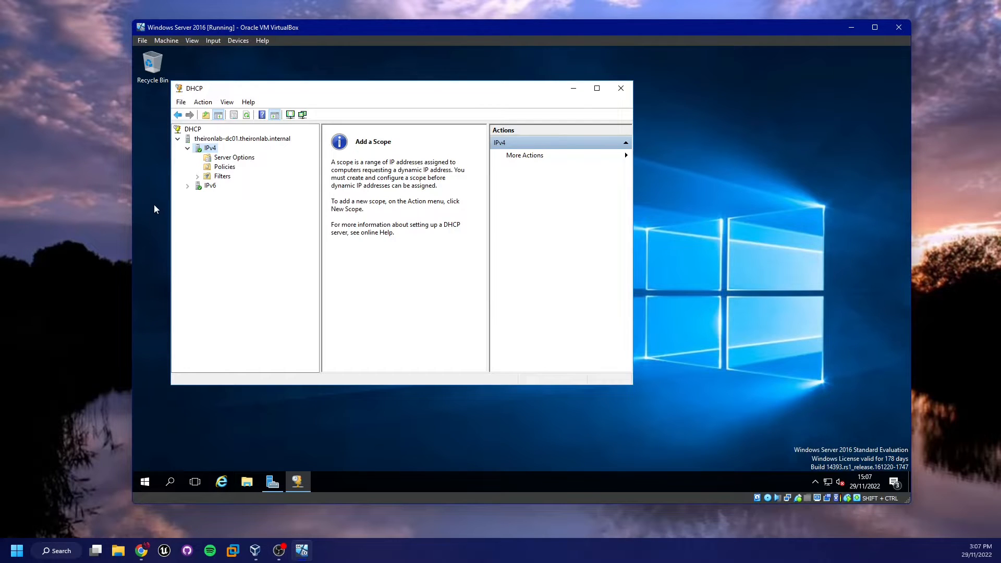
In IPv4 Server Options, remove 192.168.0.1 from 003 Router and enter 10.0.2.1
click(154, 204)
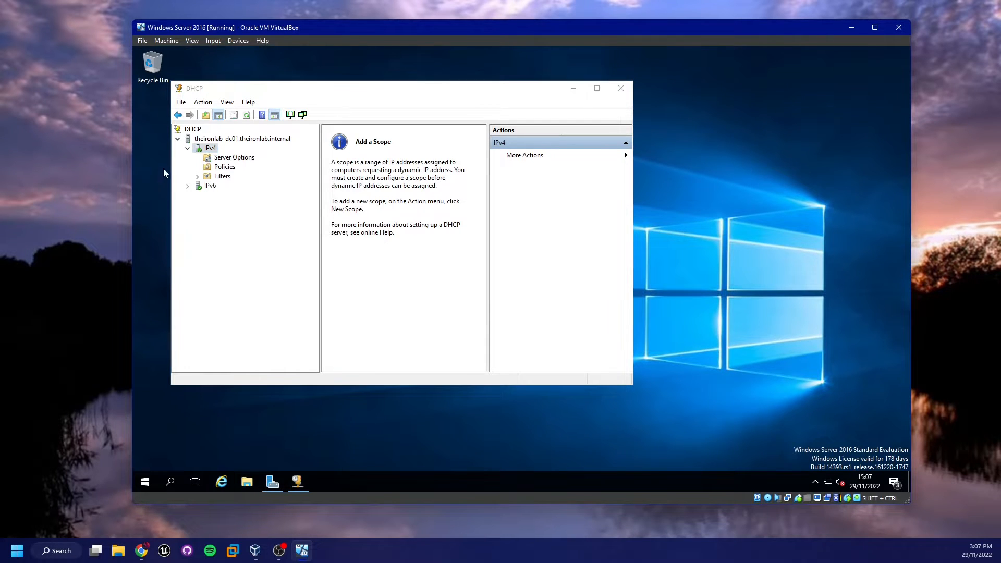
click(223, 159)
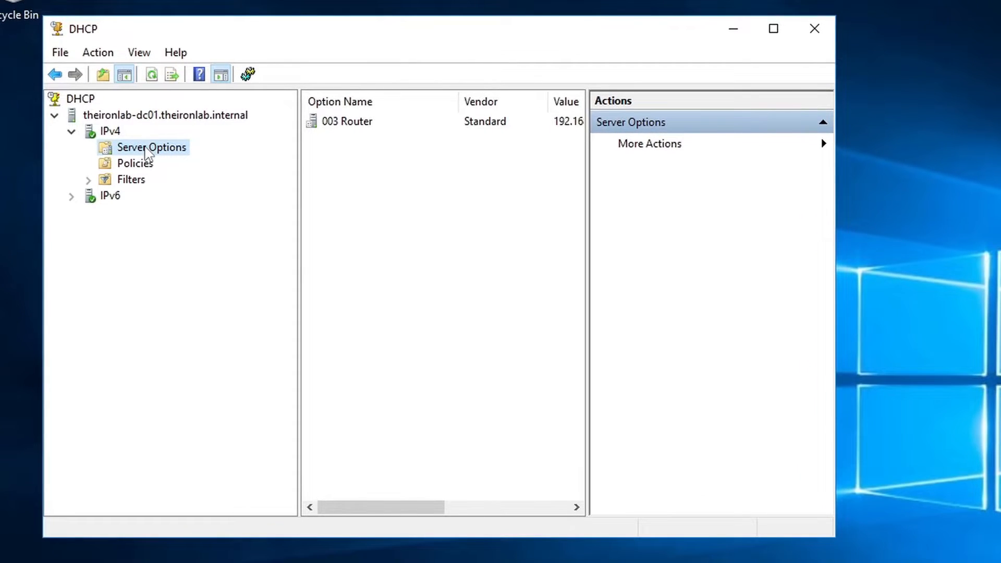
right_click(150, 148)
click(262, 167)
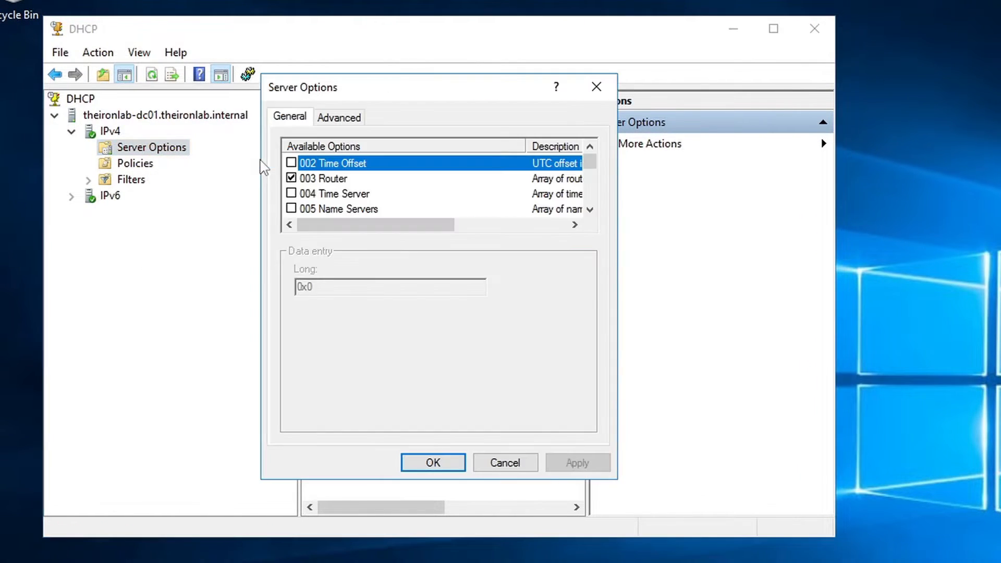
click(346, 179)
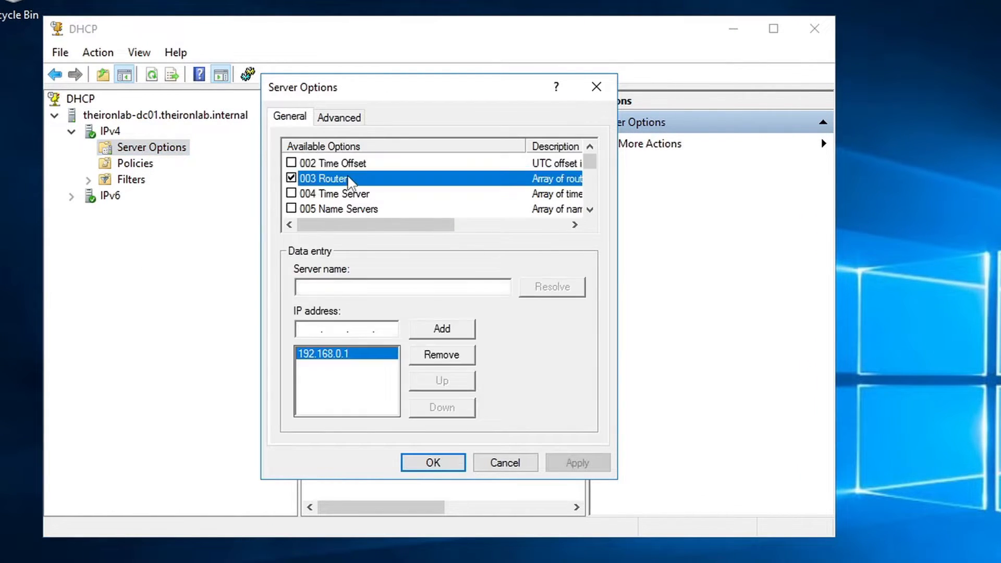
click(426, 355)
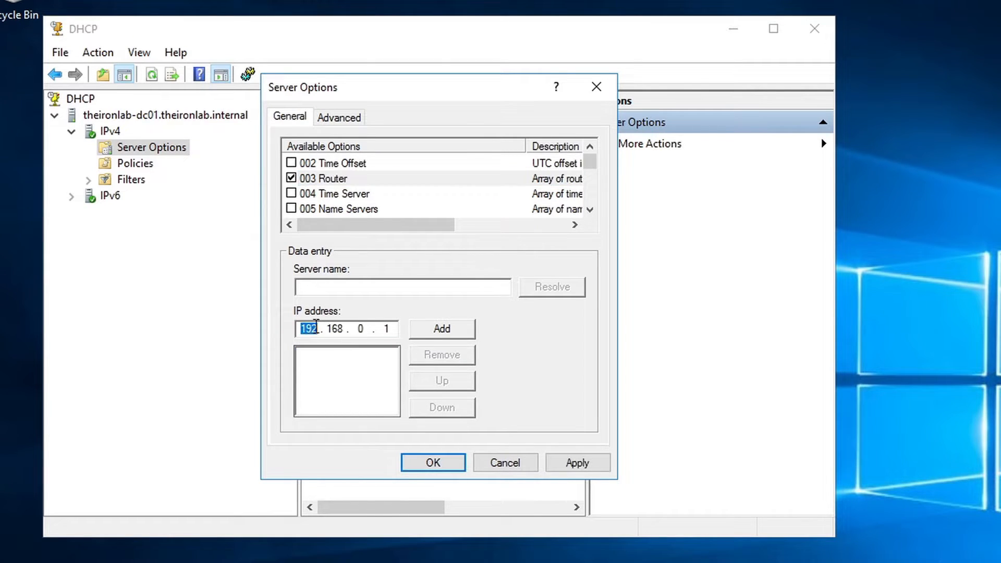
text(10.0.2)
Run ipconfig in an administrator Command Prompt to check the 10.0.2.1 gateway
key(super+r)
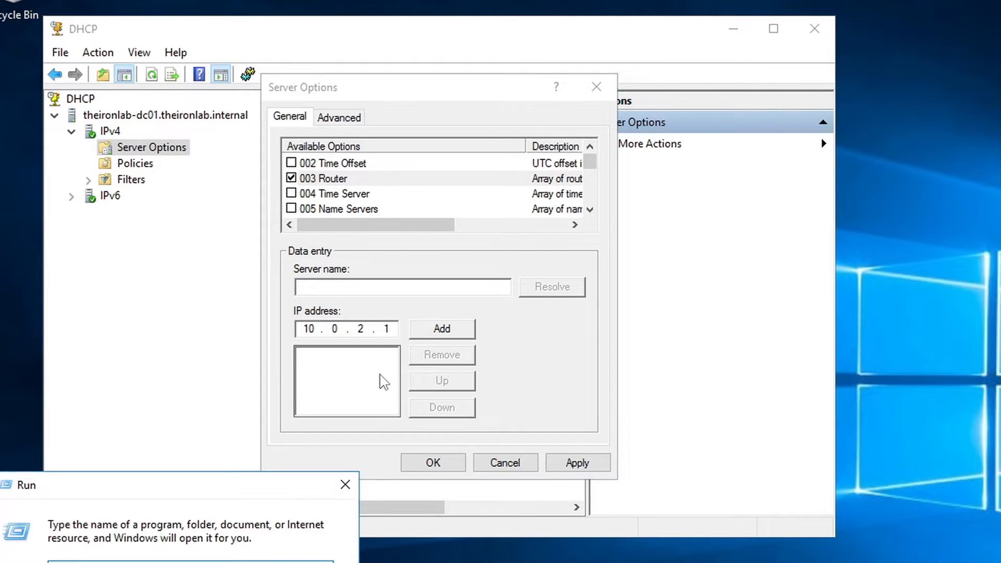
key(Return)
text(ipconfig)
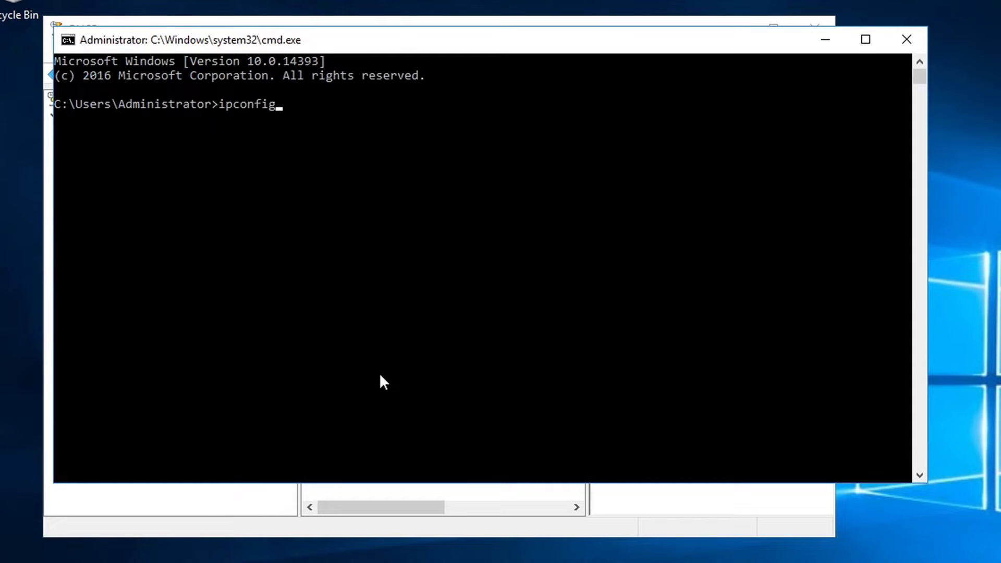
key(Return)
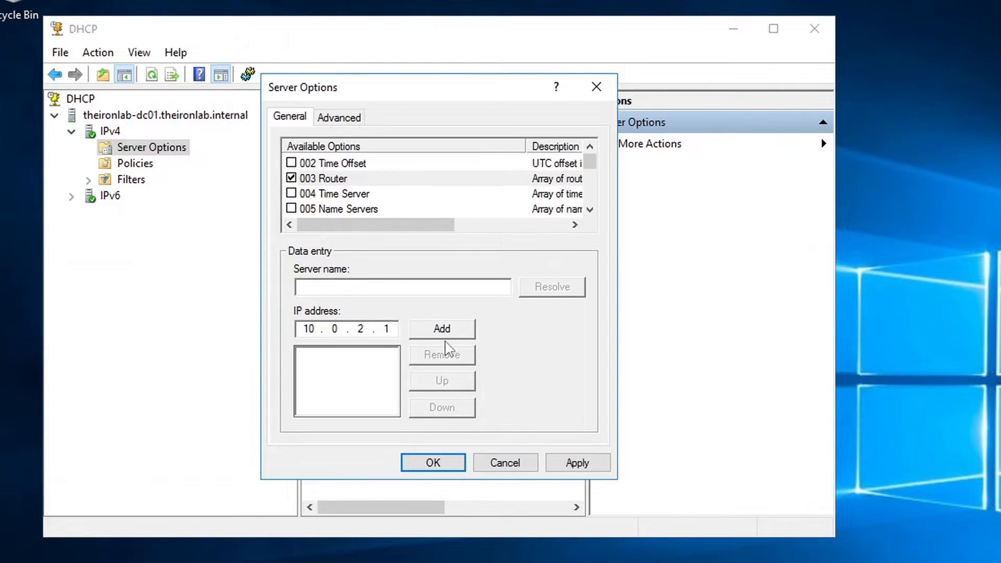
Add 10.0.2.1 to the 003 Router server option, save it, and return to IPv4
click(451, 329)
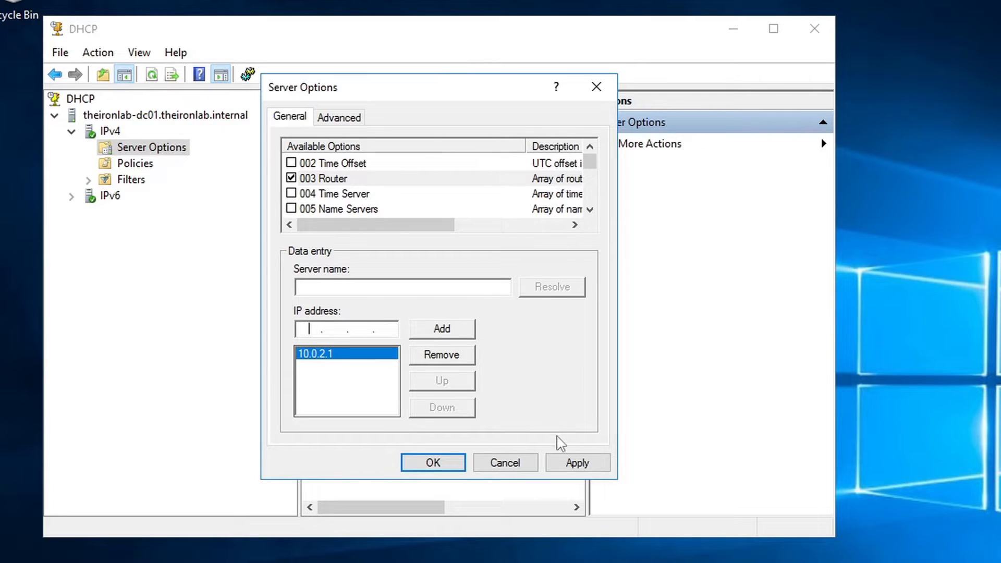
click(588, 465)
click(421, 465)
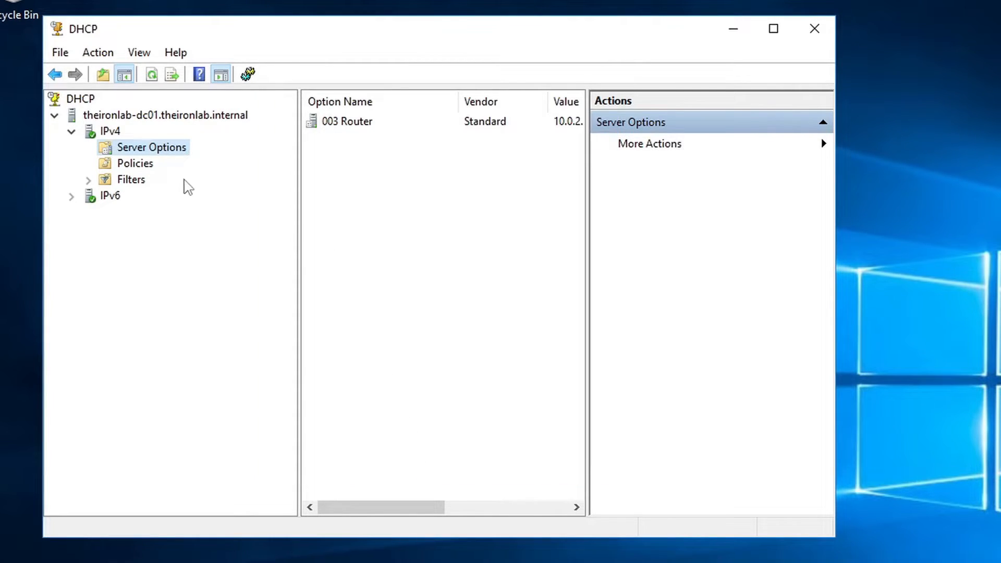
click(109, 134)
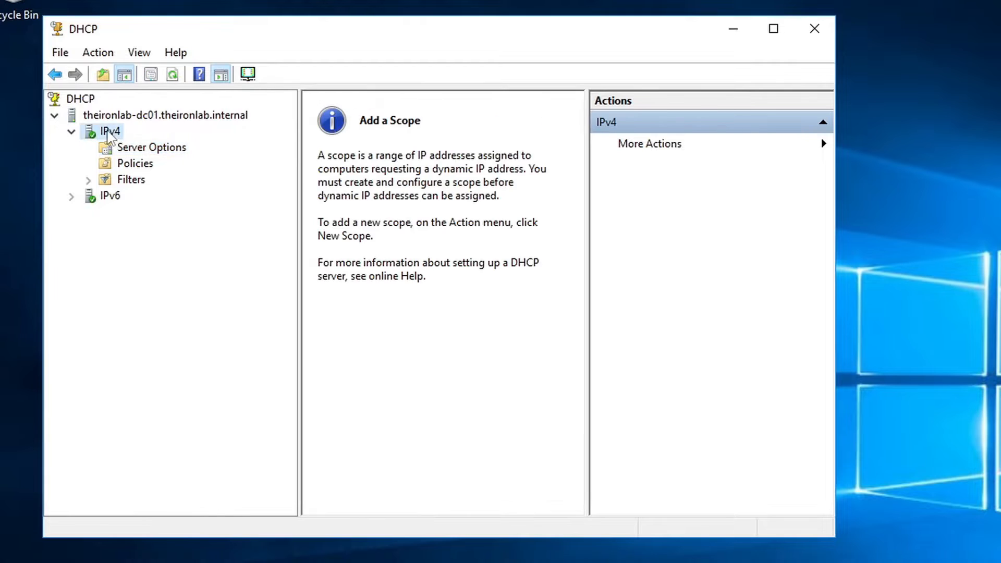
Start a new IPv4 scope, mistype the name 'TheIronScrop', and cancel the wizard
right_click(107, 134)
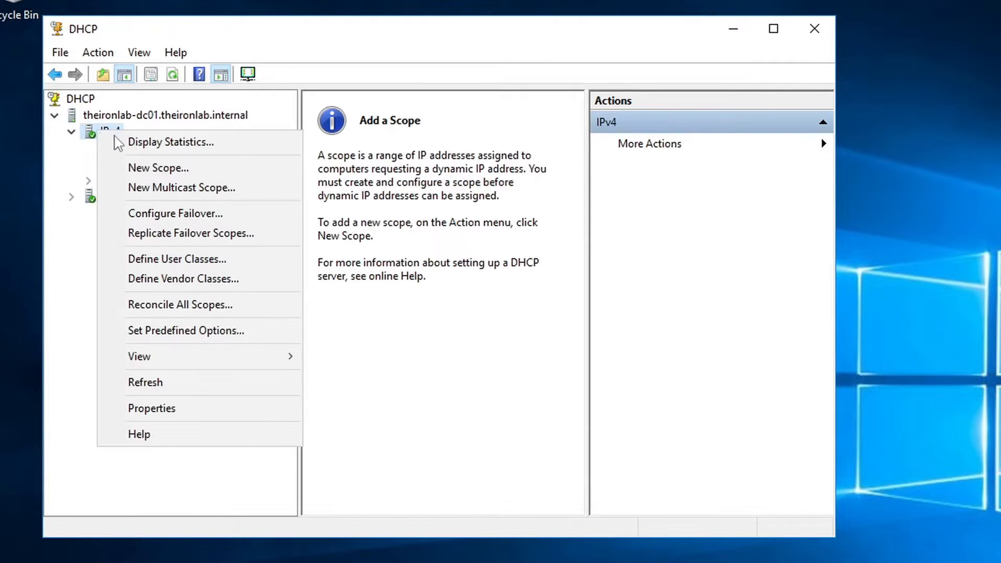
click(173, 168)
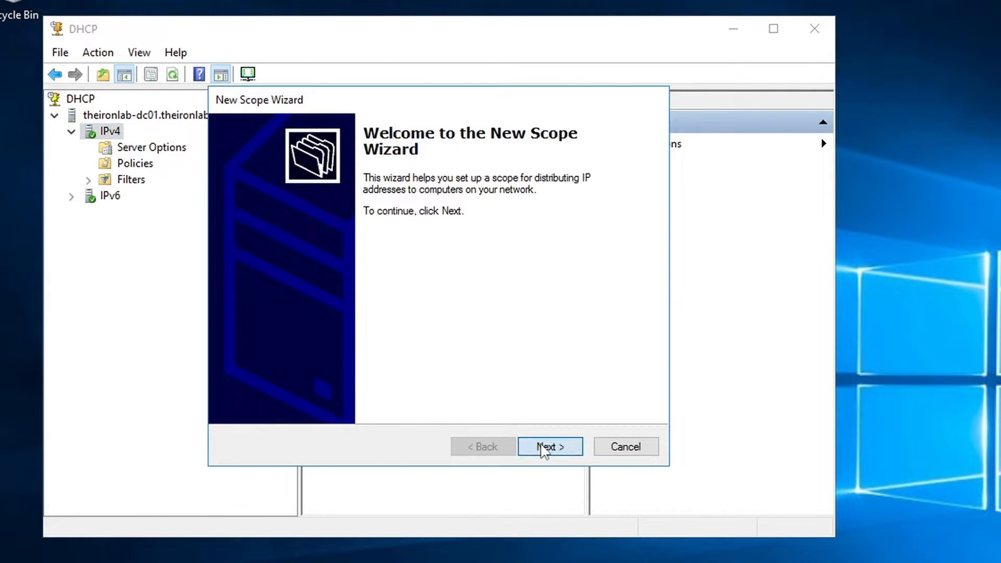
click(542, 448)
text(Sc)
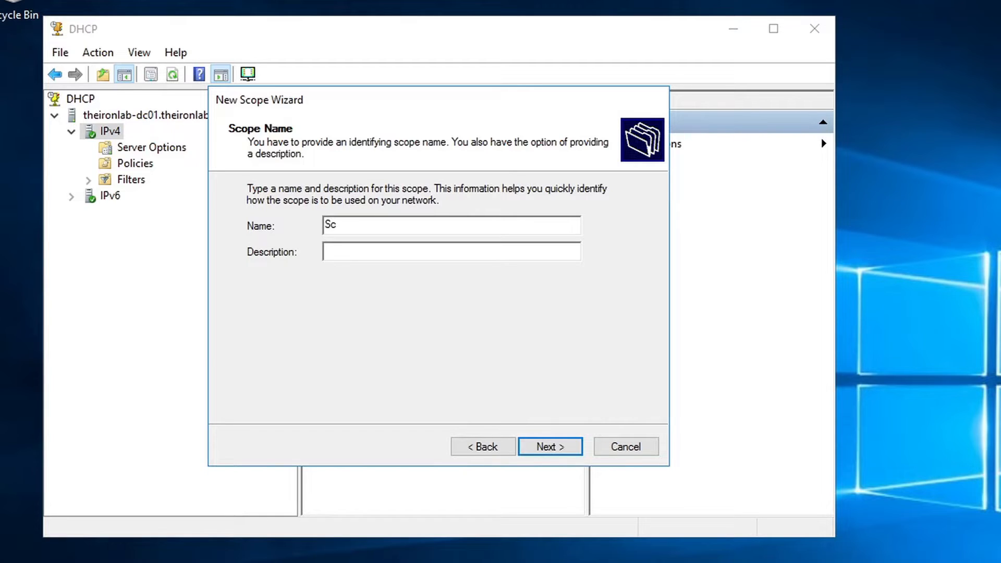
key(BackSpace)
key(BackSpace)
text(TheIronScrop)
key(Escape)
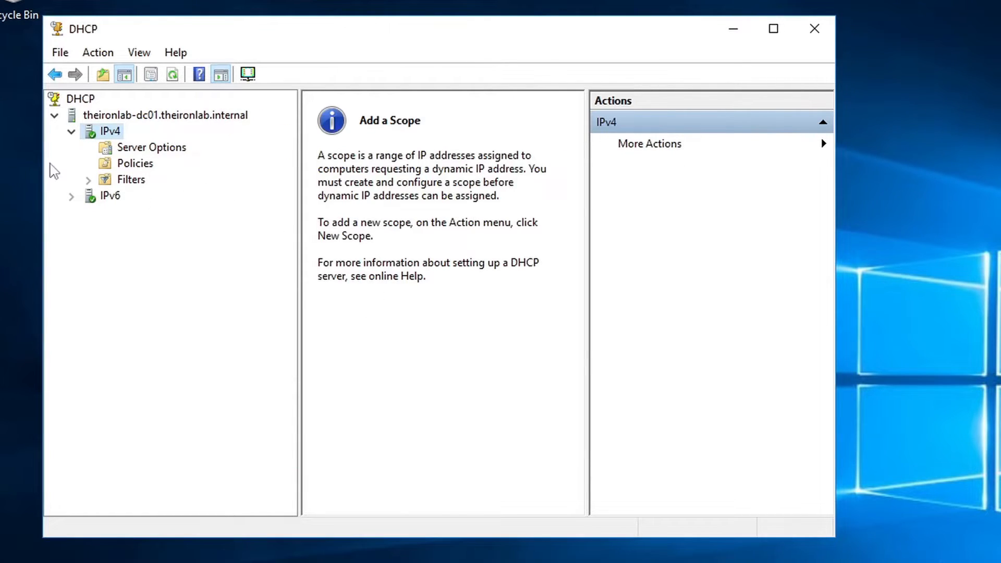
Restart the New Scope Wizard and name the scope 'TheIronScope'
right_click(111, 132)
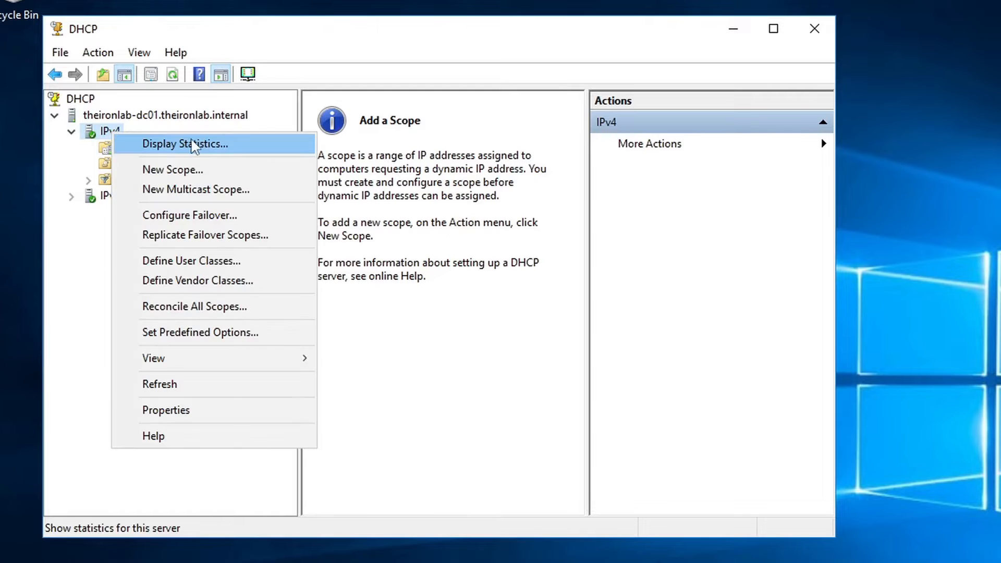
click(212, 172)
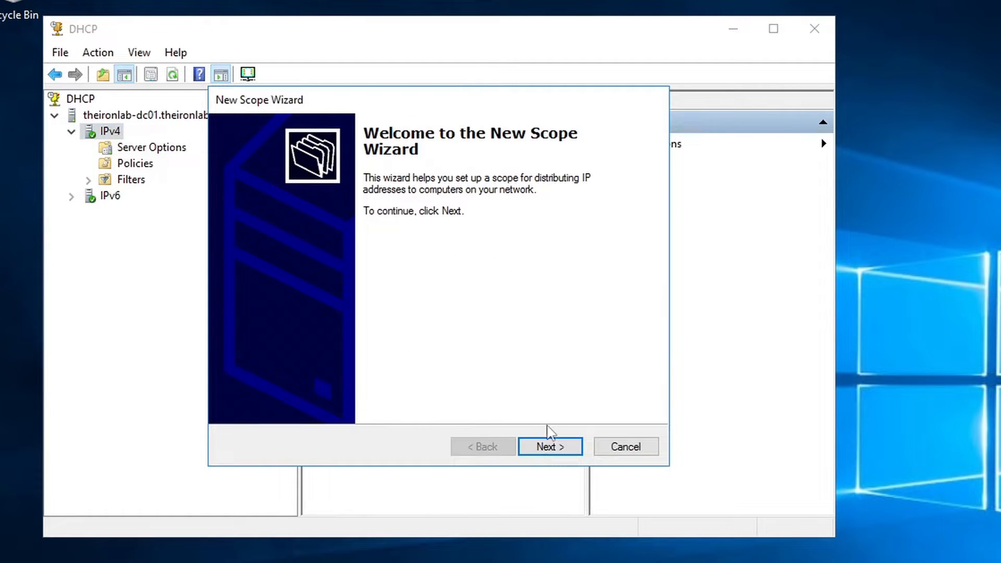
click(551, 444)
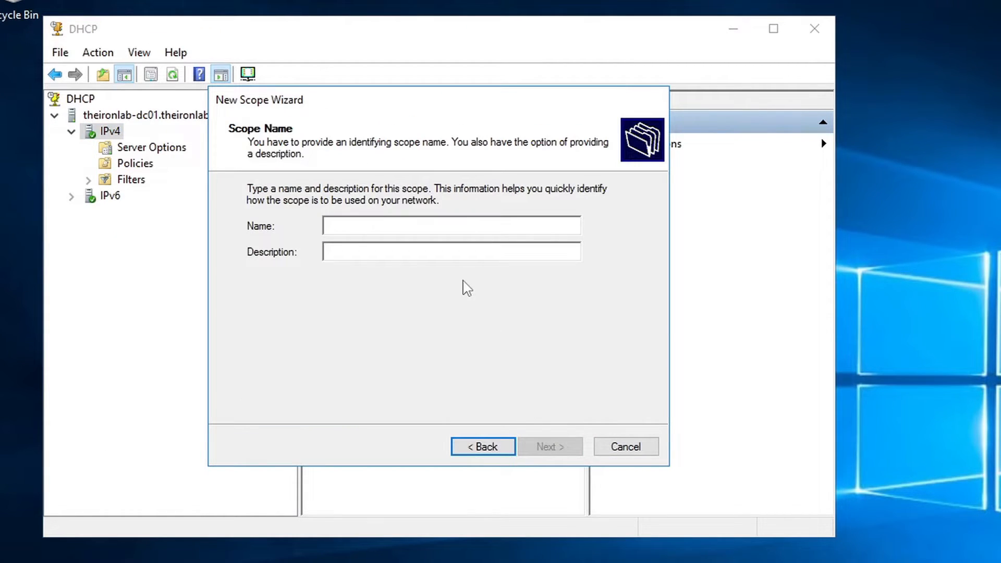
text(The)
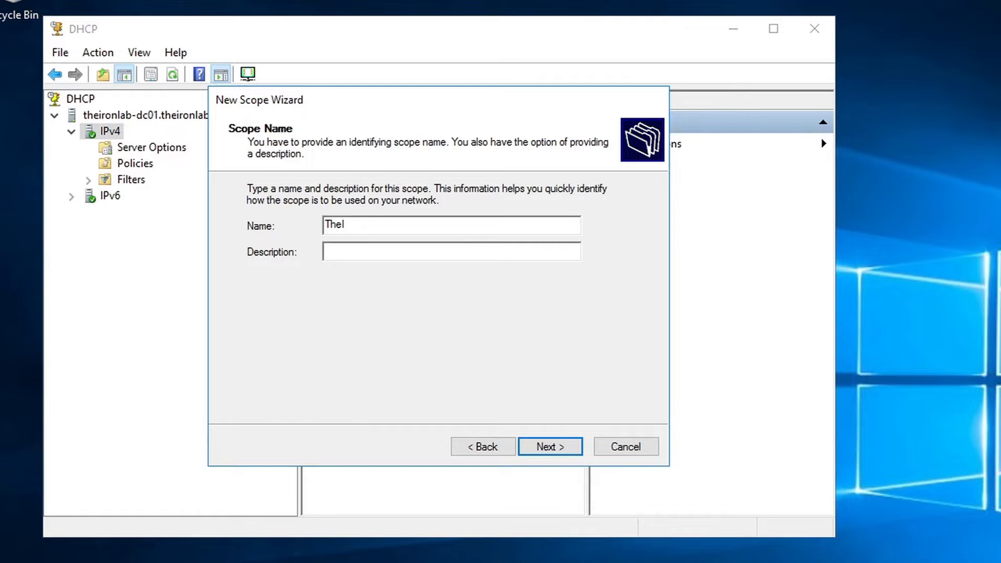
text(IronScope)
key(Return)
Set the scope range 10.0.2.100 to 10.0.2.200 with subnet mask 255.255.255.0
text(10 )
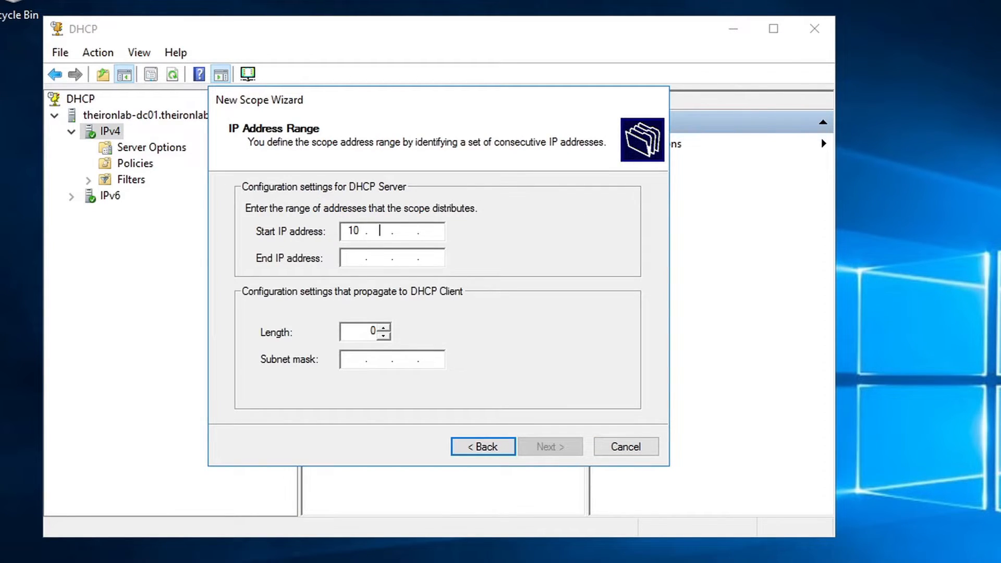
text(. 0 . 2 . 100)
key(Tab)
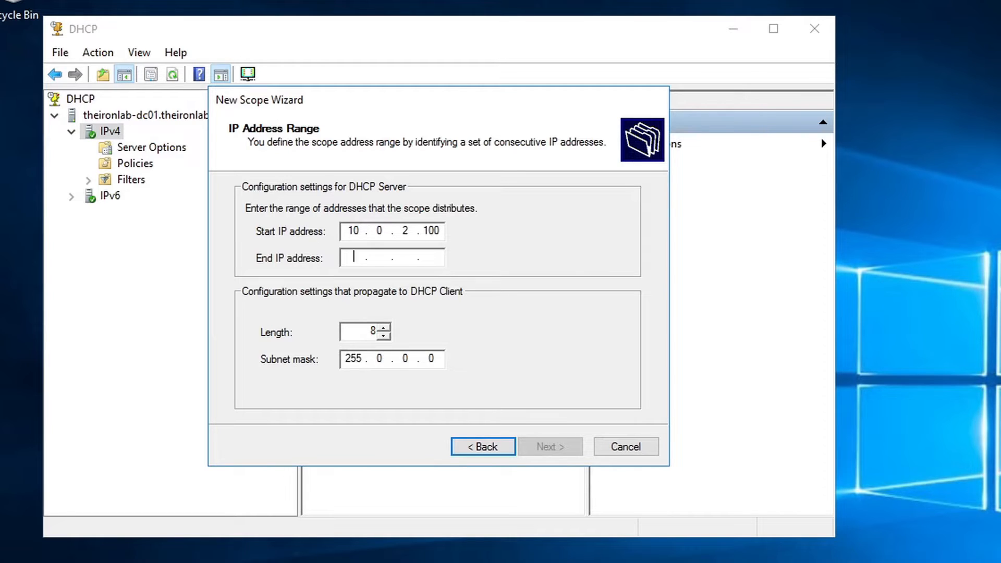
text(1)
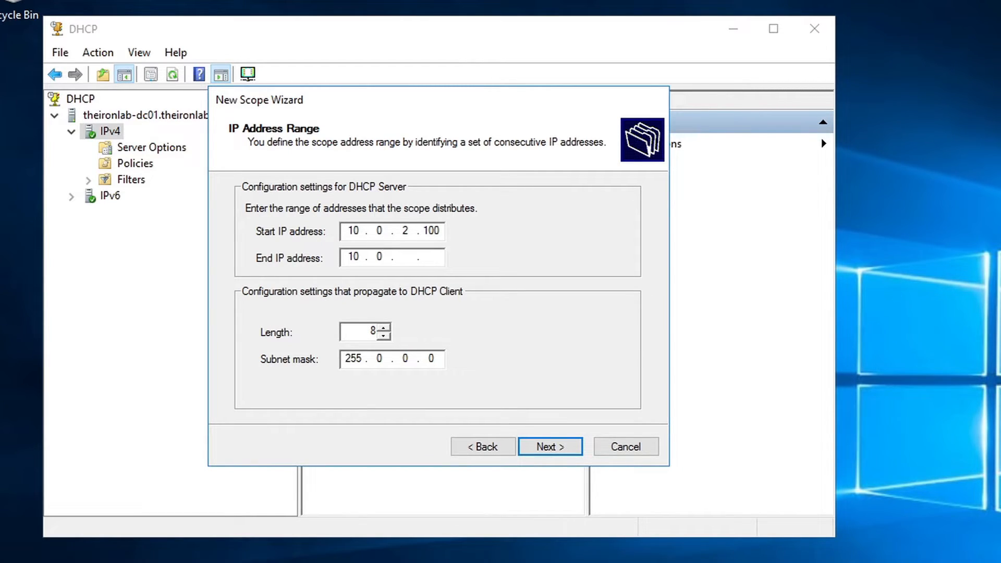
text(0.0.2.200)
key(BackSpace)
text(255 . 255 . 255)
key(Return)
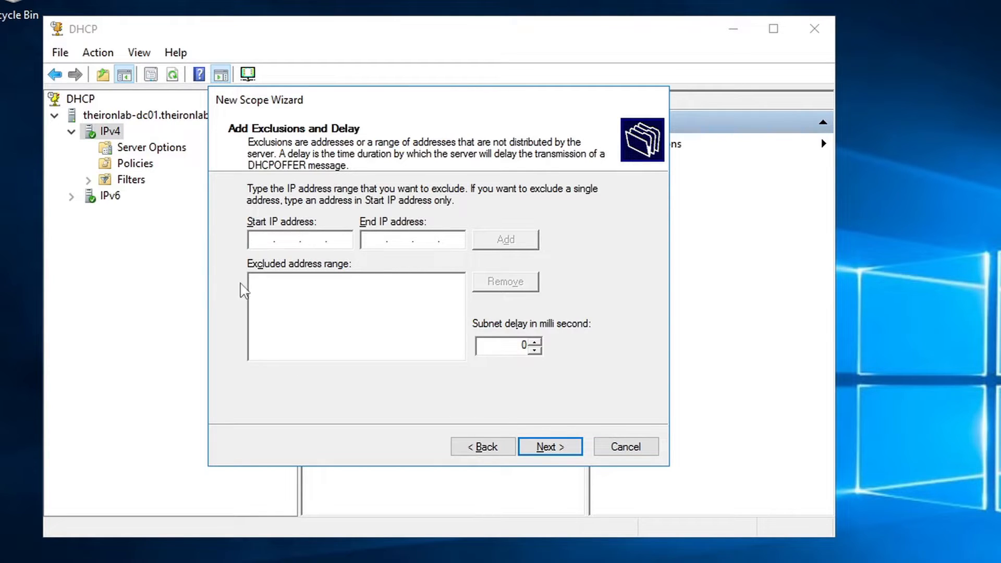
Skip exclusions, keep the default lease, and add 10.0.2.1 as the scope's router
click(554, 449)
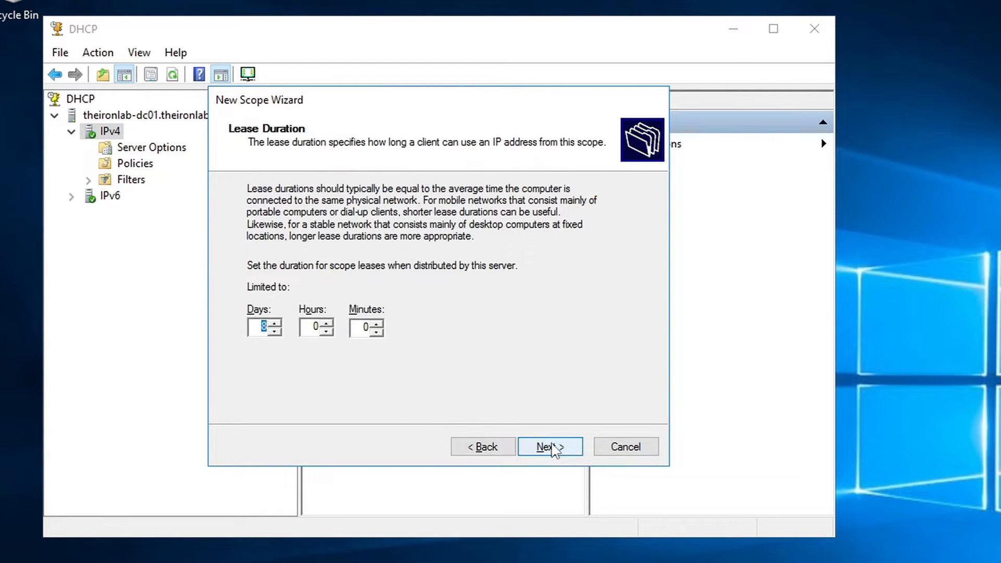
click(553, 448)
click(552, 448)
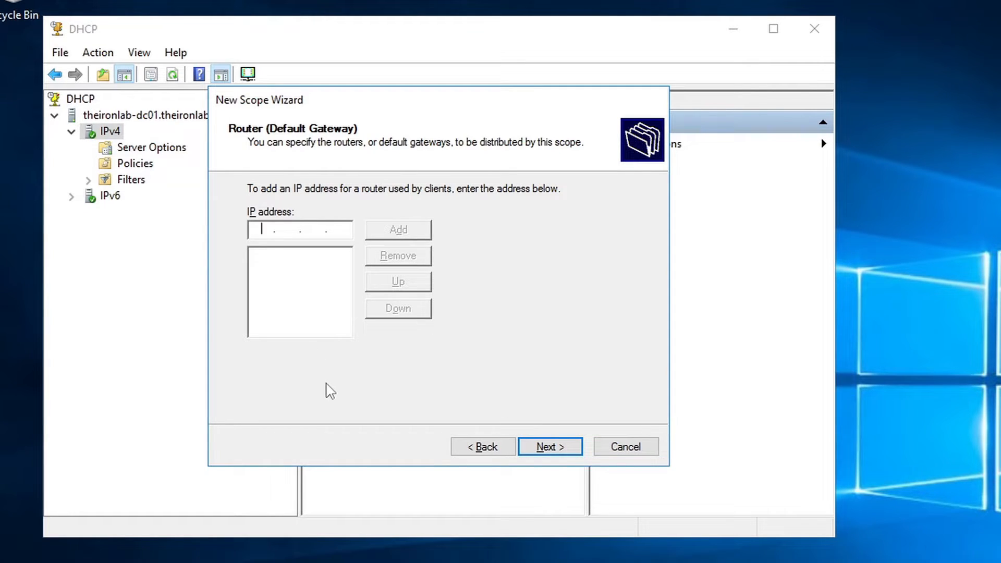
text(10.0.2.1)
click(400, 230)
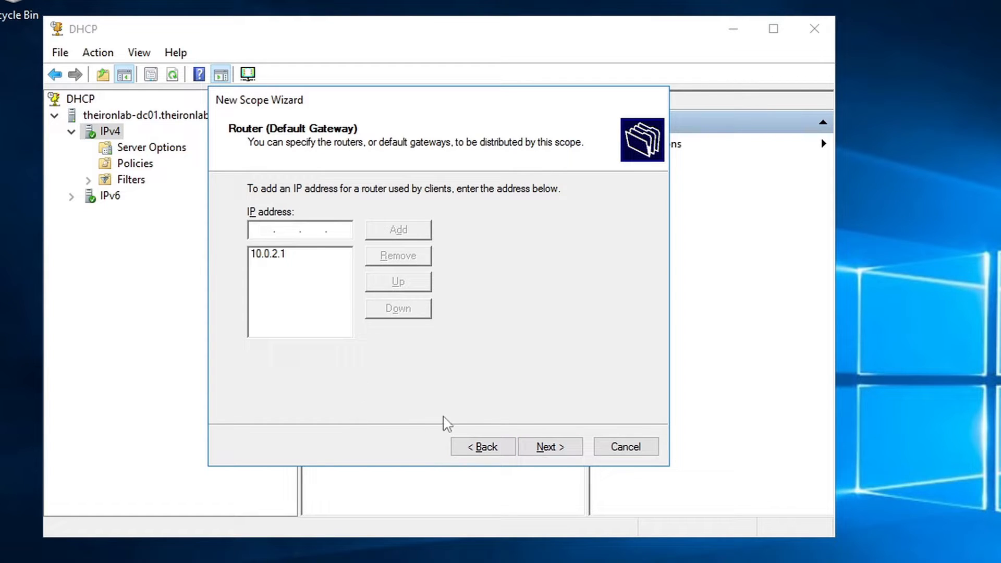
click(546, 449)
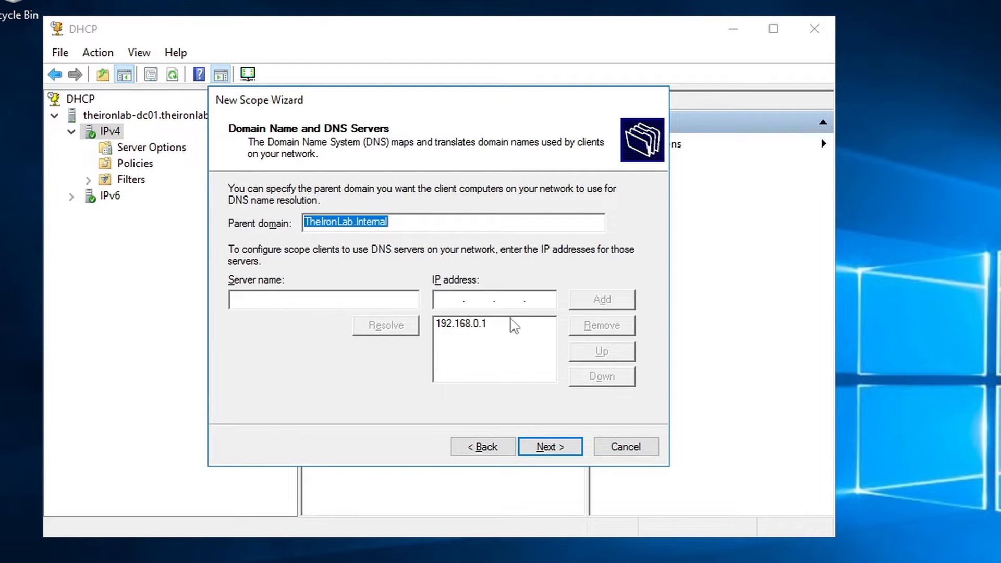
Replace DNS server 192.168.0.1 with 10.0.2.15, resolved from TheIronLab-DC01
click(456, 323)
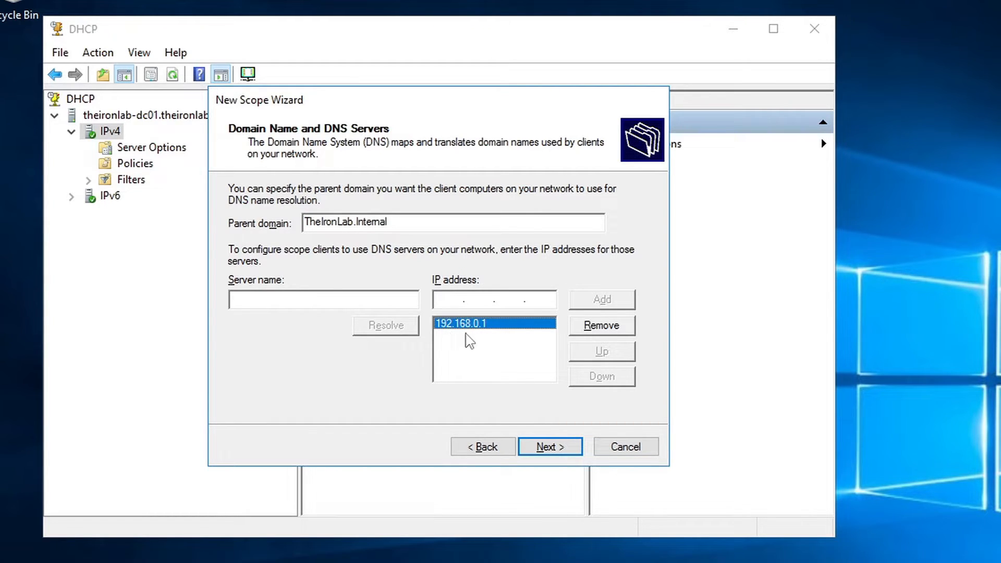
click(489, 300)
text(TheI)
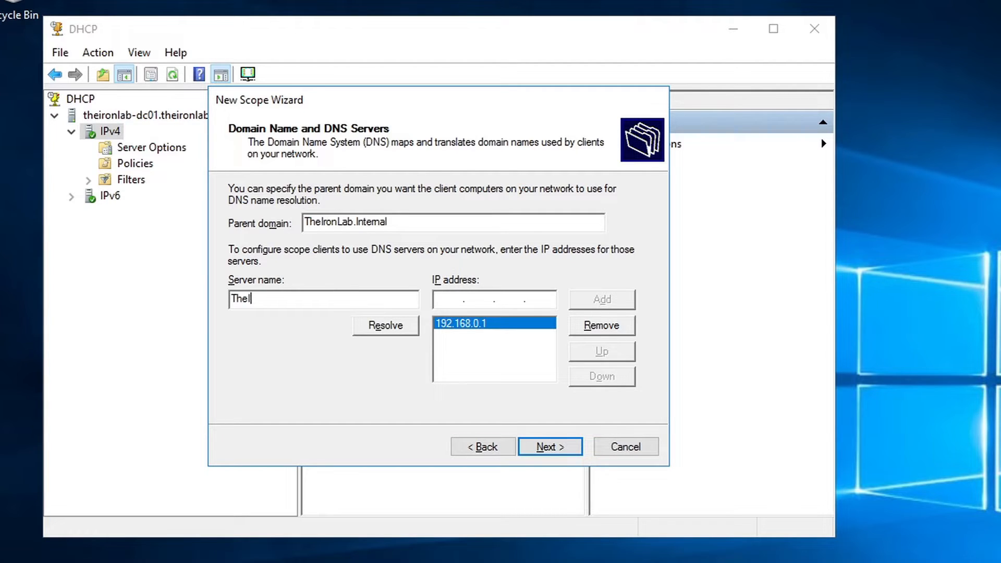
text(ronLab-DC01)
click(581, 329)
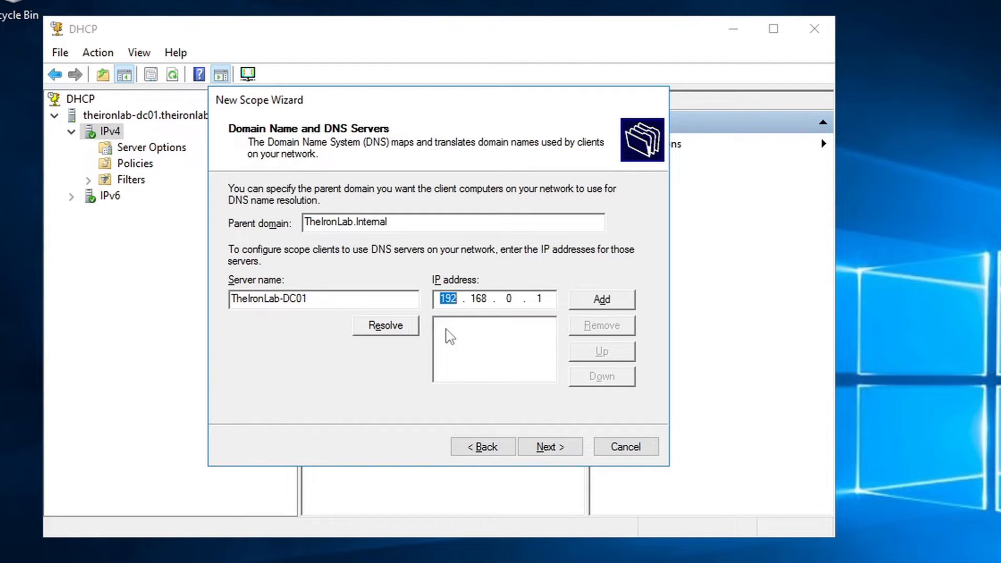
click(376, 333)
click(602, 301)
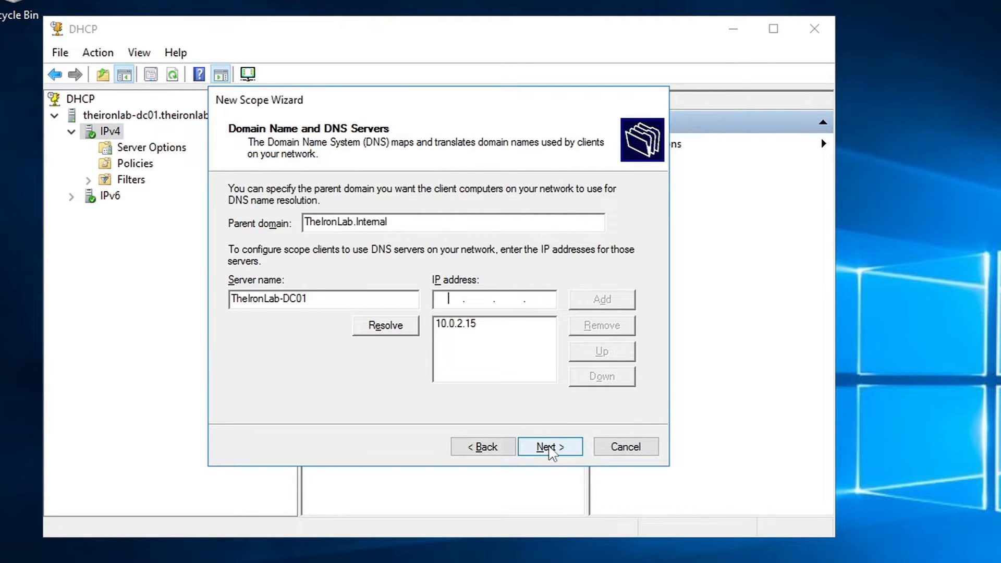
Skip WINS, keep the scope set to activate now, and finish the wizard
click(551, 452)
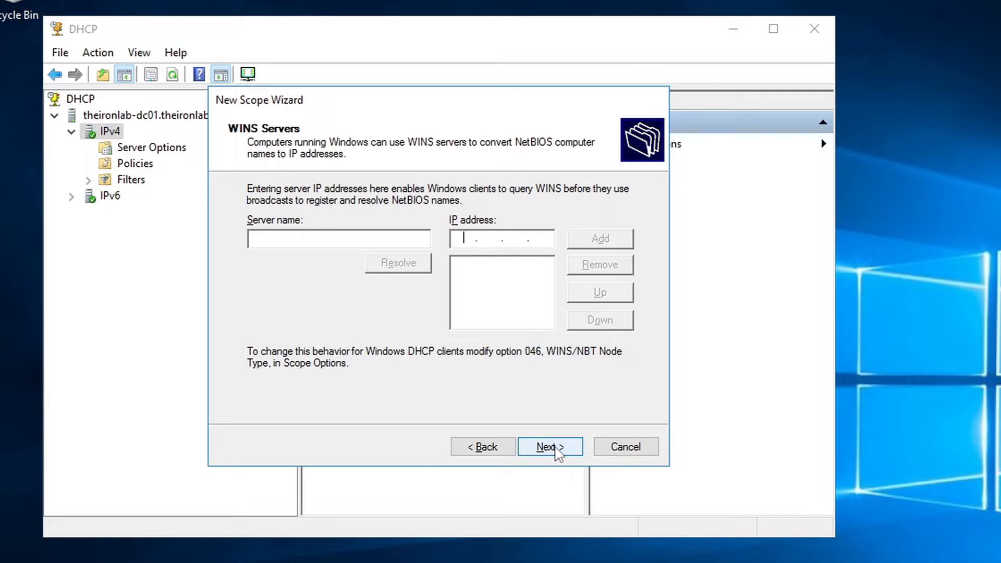
click(551, 451)
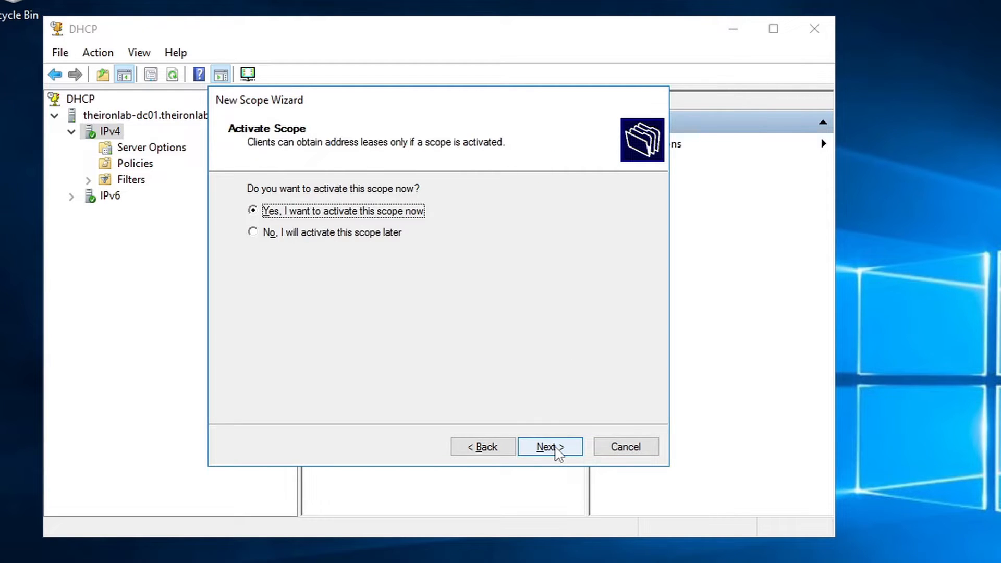
click(556, 452)
click(554, 451)
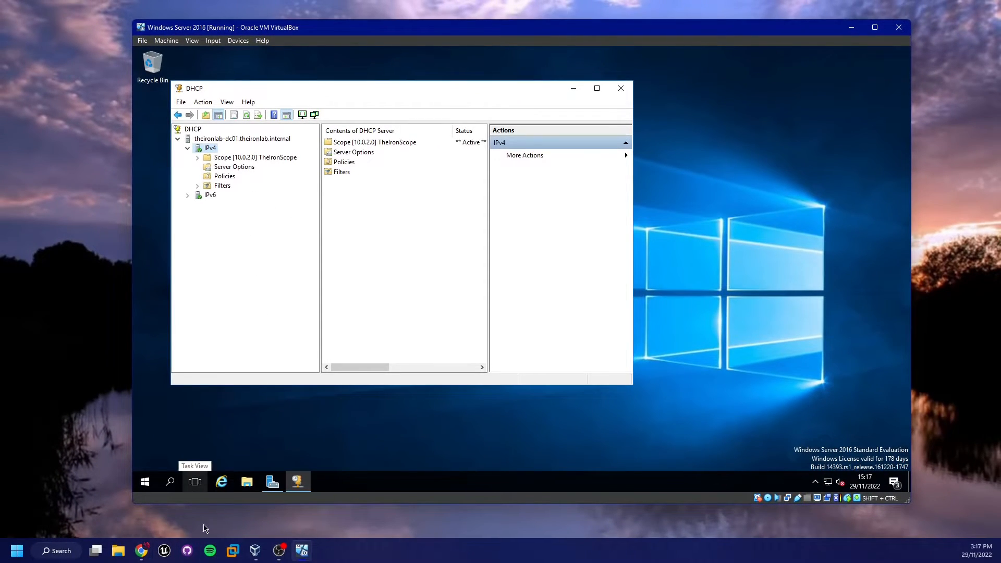
Shut down the server from the Start menu with reason Other (Planned)
mouse_move(264, 549)
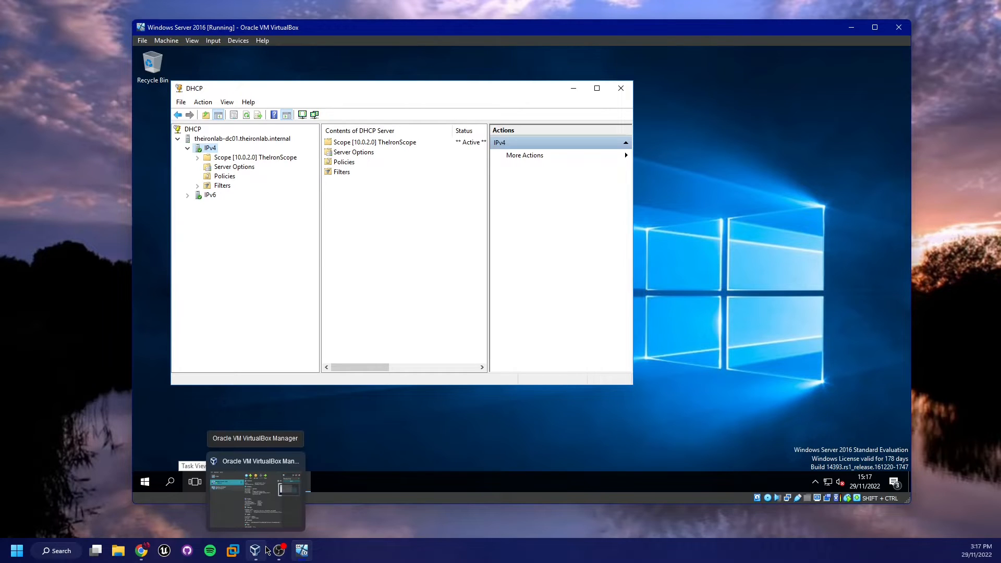
click(145, 481)
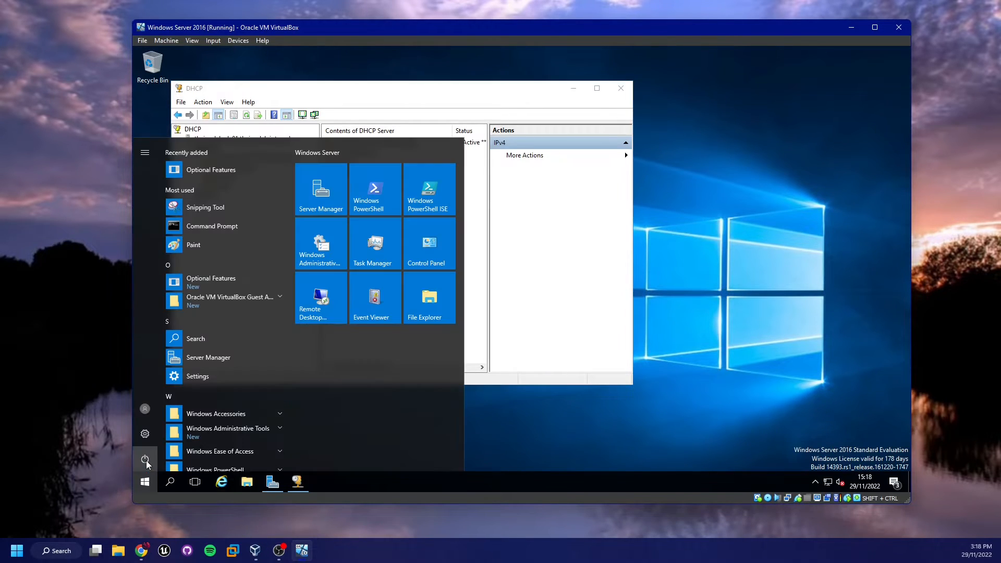
click(145, 459)
click(180, 414)
click(182, 406)
click(213, 337)
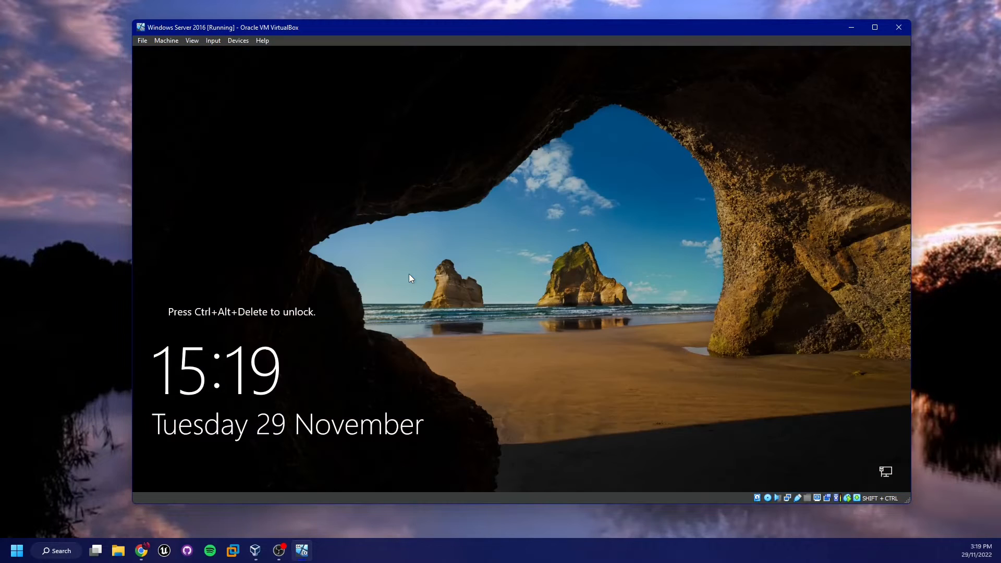
Sign back in as the THEIRONLAB Administrator using the account password
key(ctrl+alt+Delete)
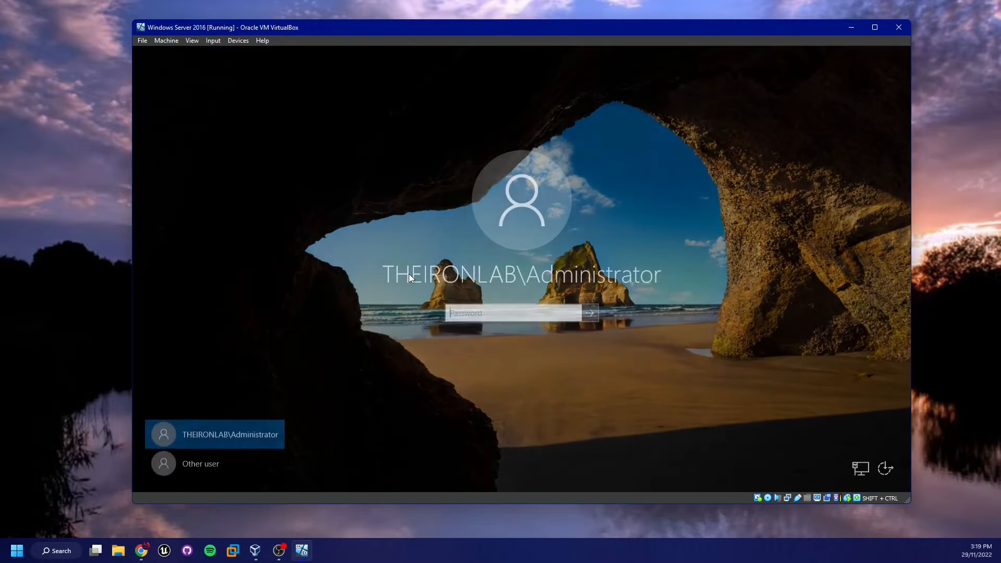
text(******)
key(Return)
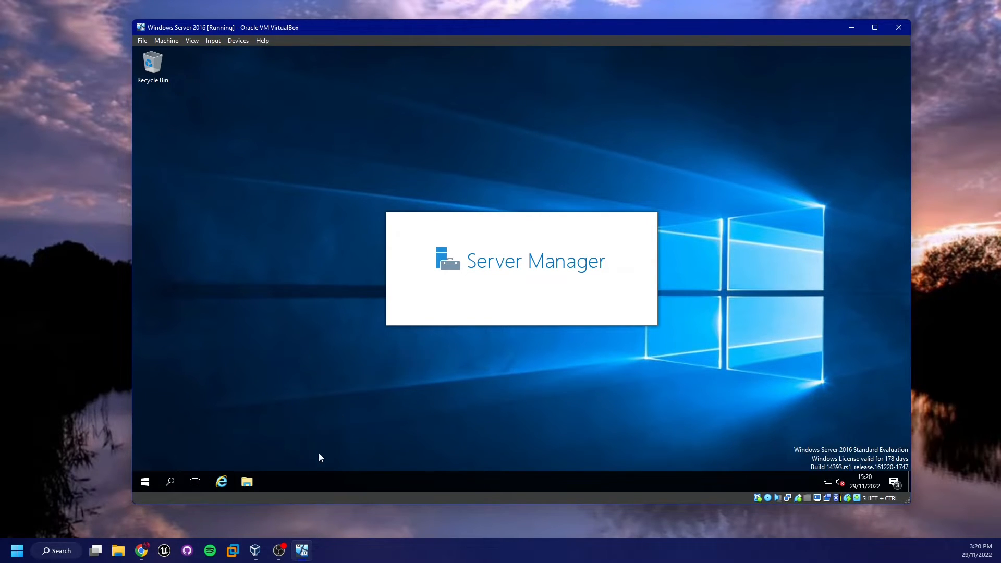
Set Windows 10 Client's Adapter 1 to NAT Network 'IronLabNetwork' and save the settings
click(263, 547)
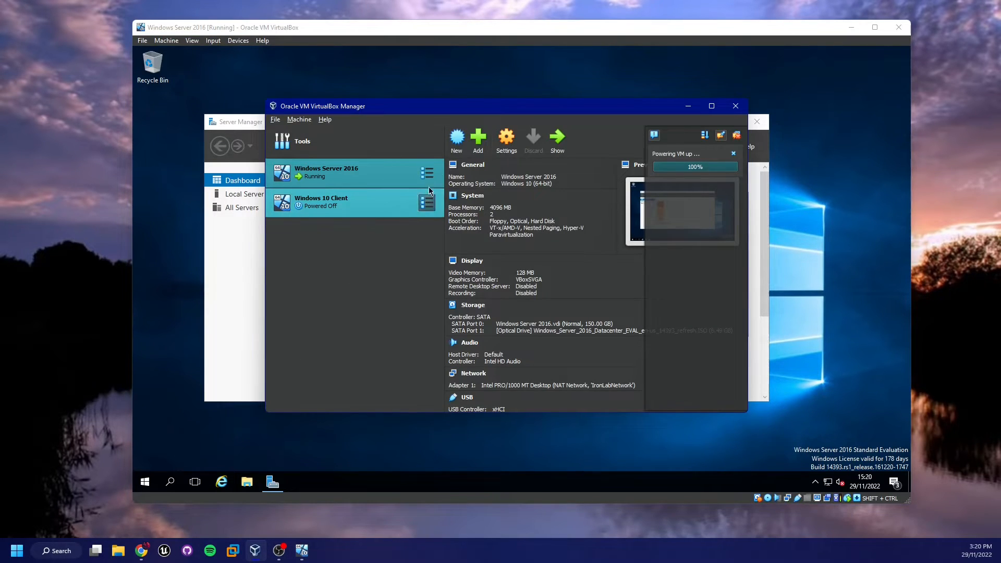
click(835, 31)
click(840, 29)
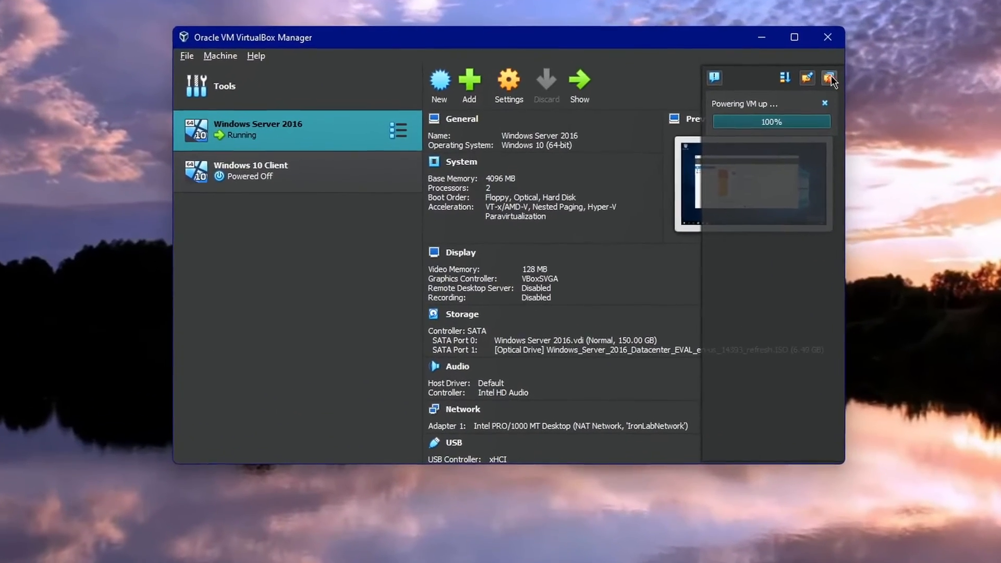
click(379, 171)
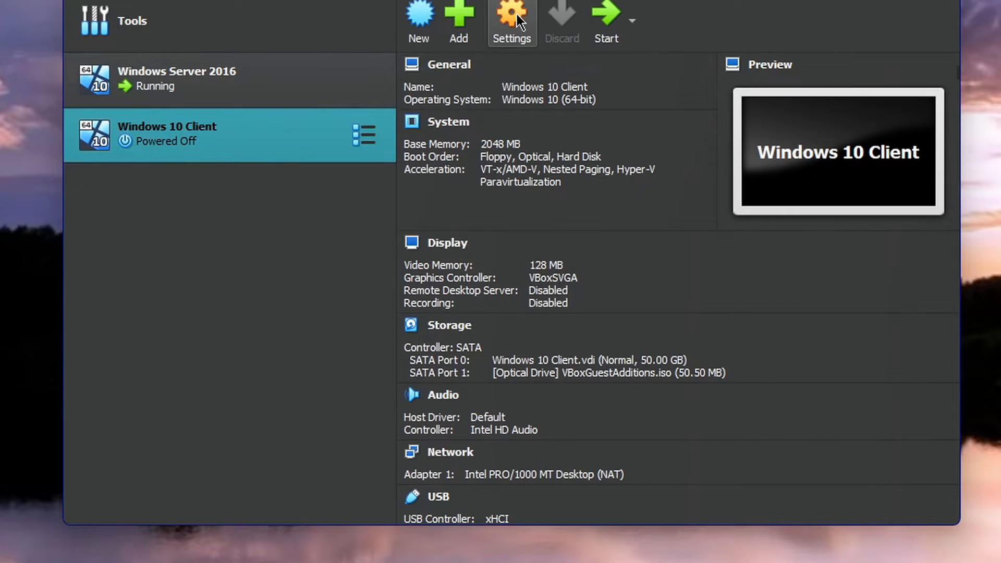
key(ctrl+s)
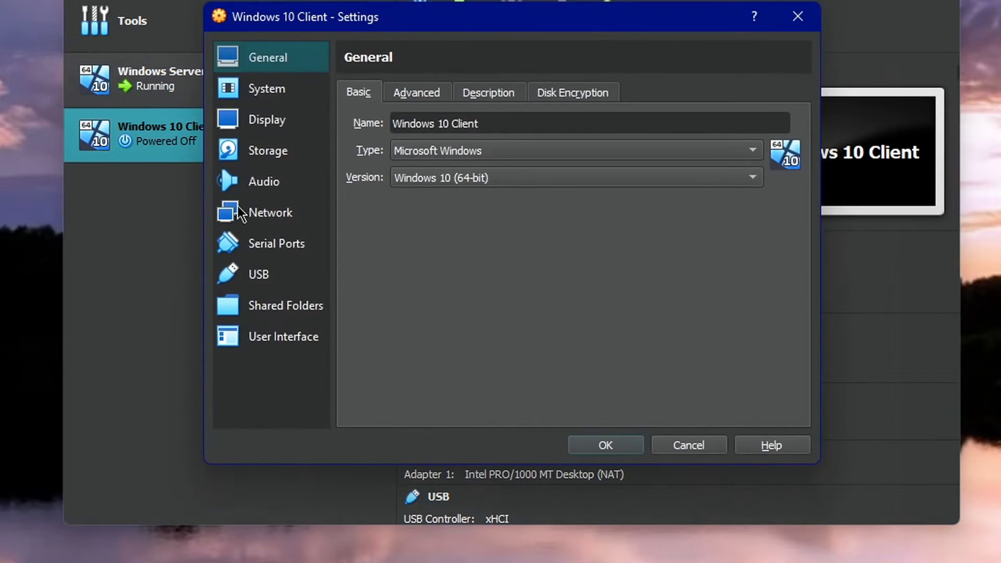
click(255, 216)
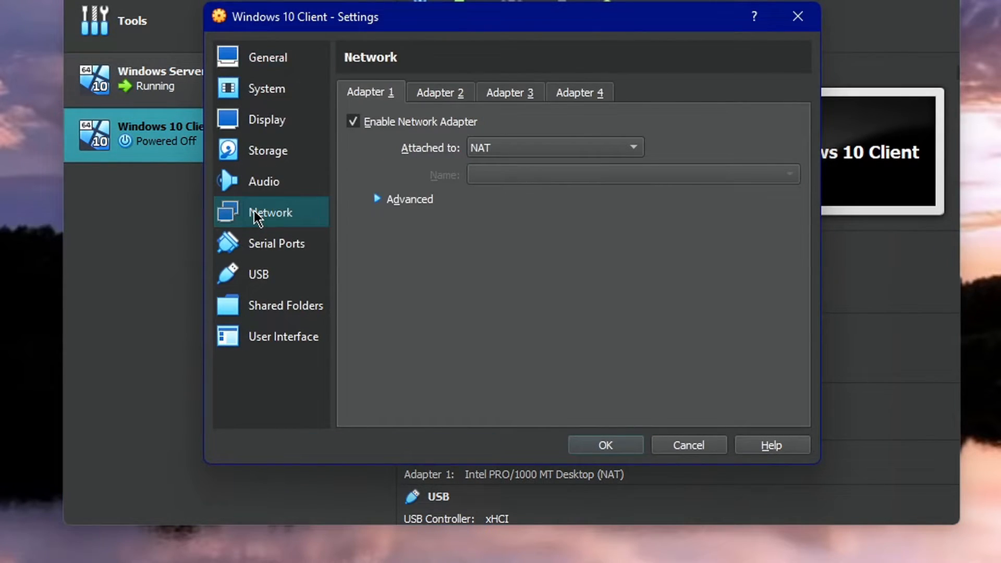
click(538, 151)
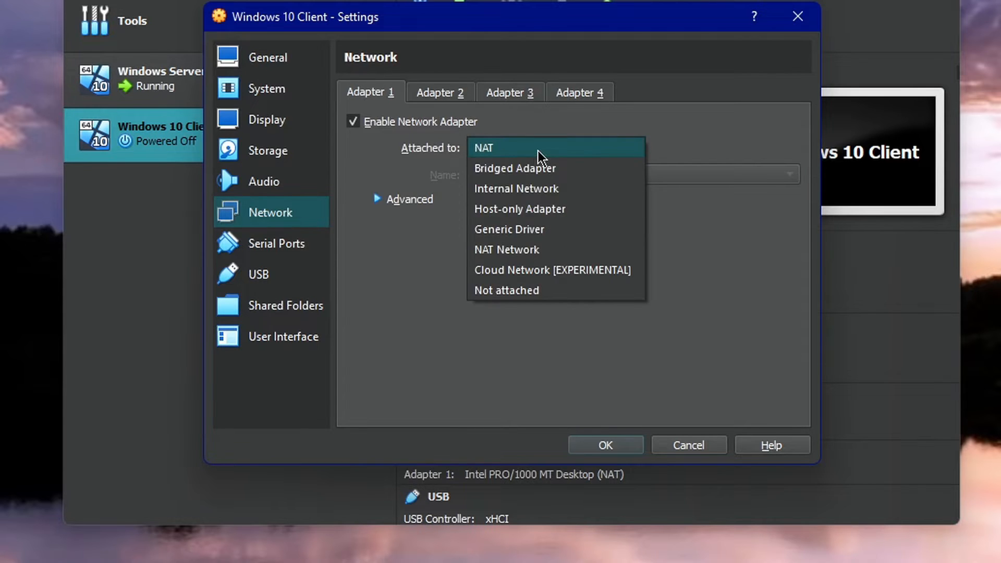
click(539, 253)
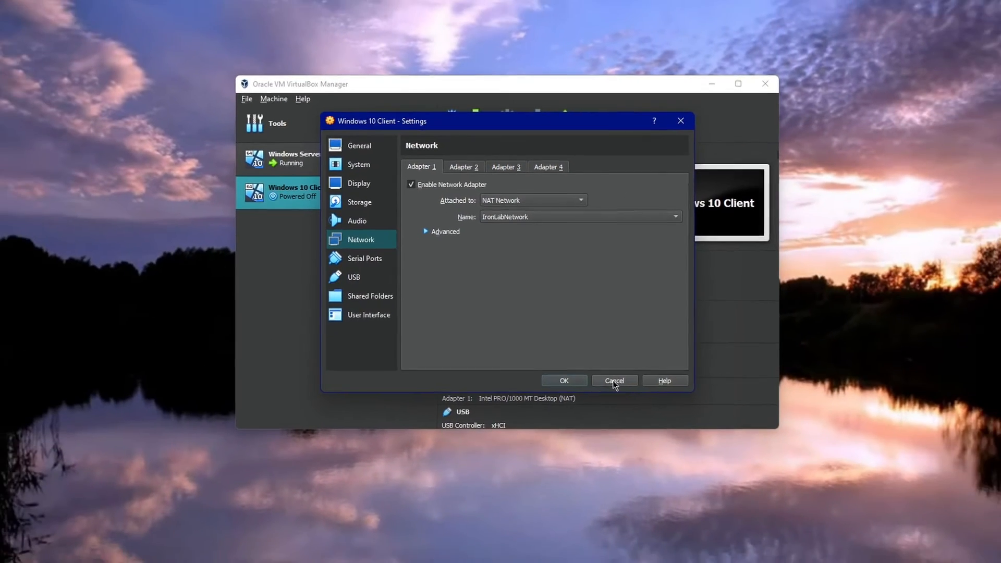
click(576, 397)
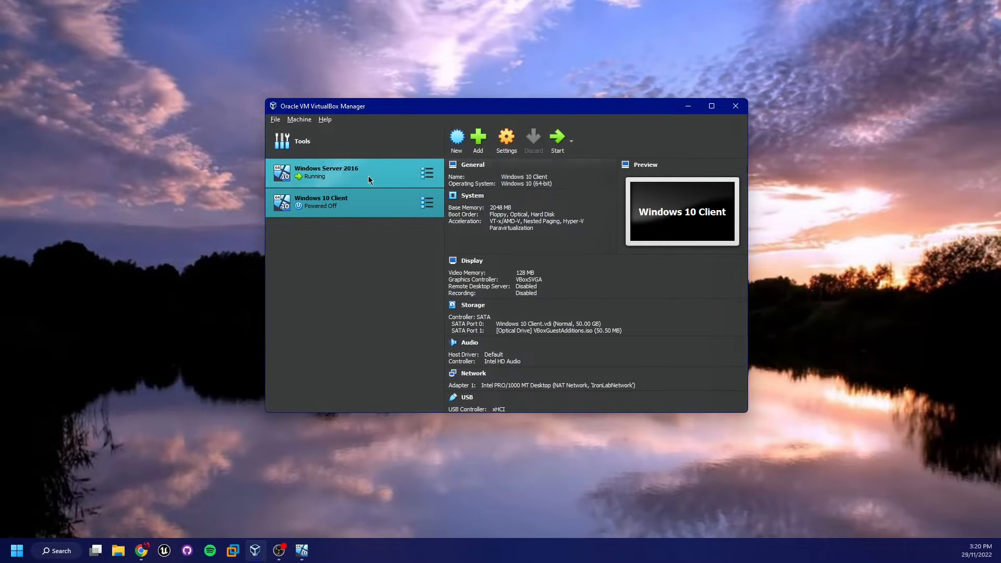
Bring the Windows Server 2016 VM forward and review the Dashboard's AD DS, DHCP and DNS tiles
click(303, 553)
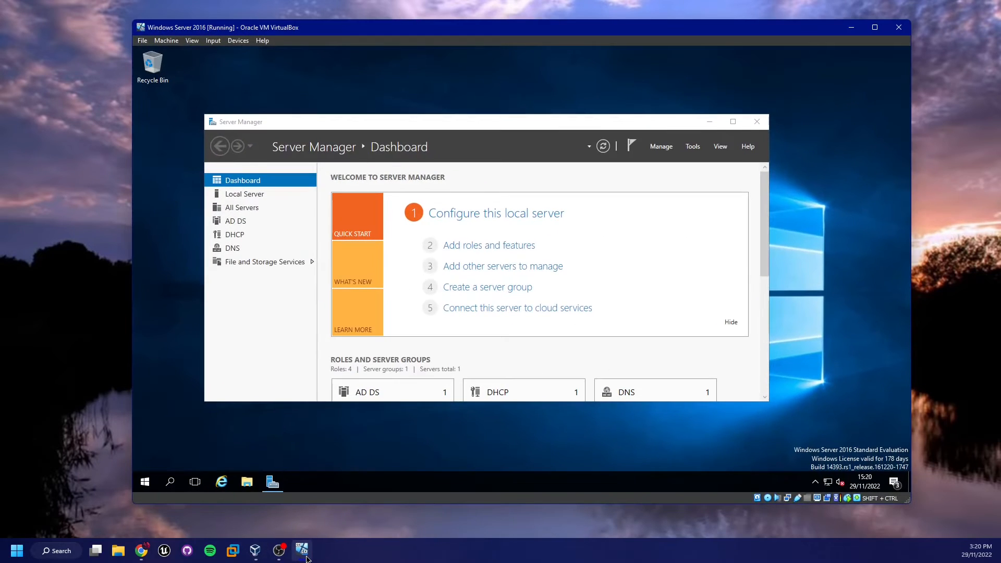
scroll(463, 360, down, 5)
scroll(464, 360, up, 2)
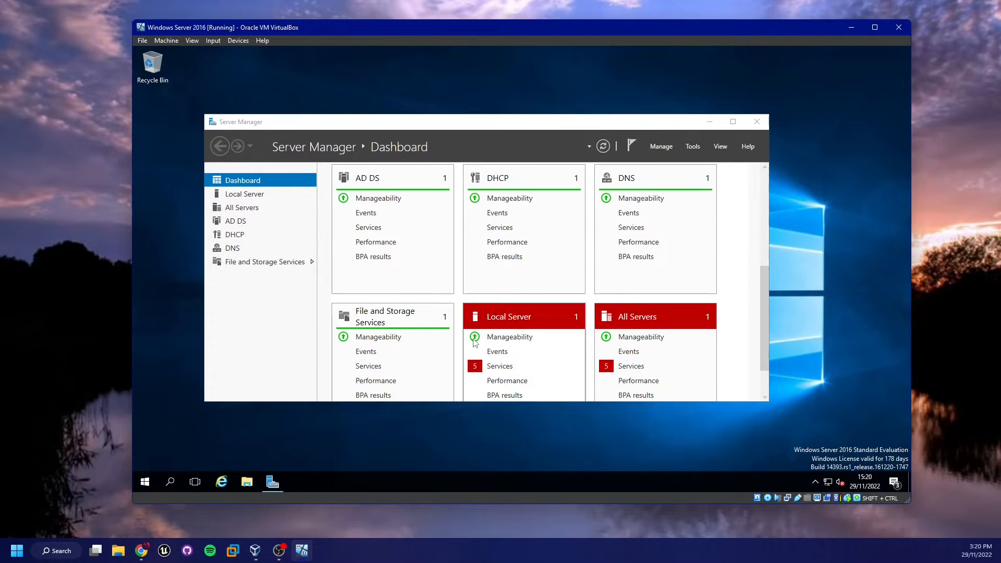
scroll(464, 359, up, 3)
scroll(471, 333, down, 2)
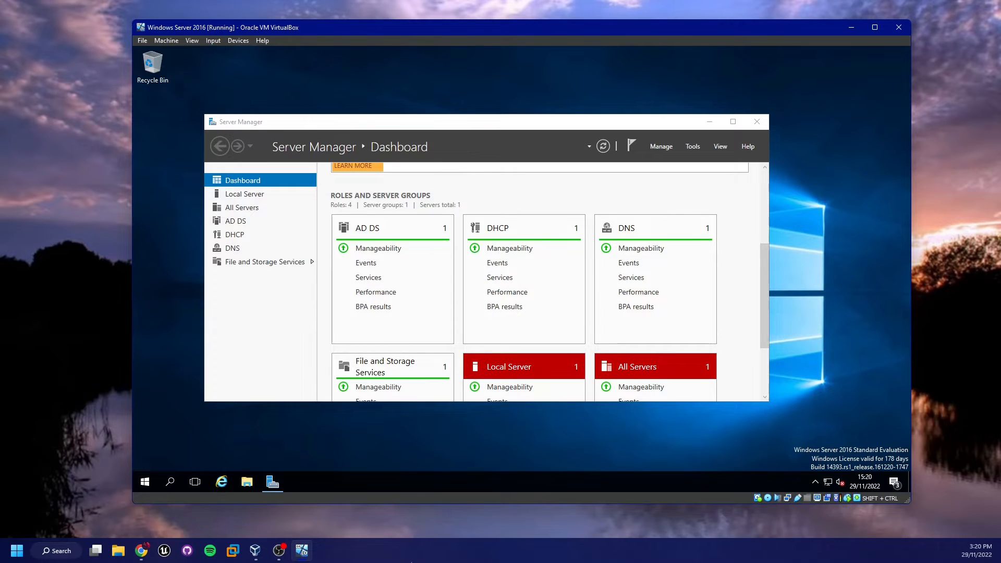
Minimize the server VM and start the Windows 10 Client VM from VirtualBox Manager
click(301, 550)
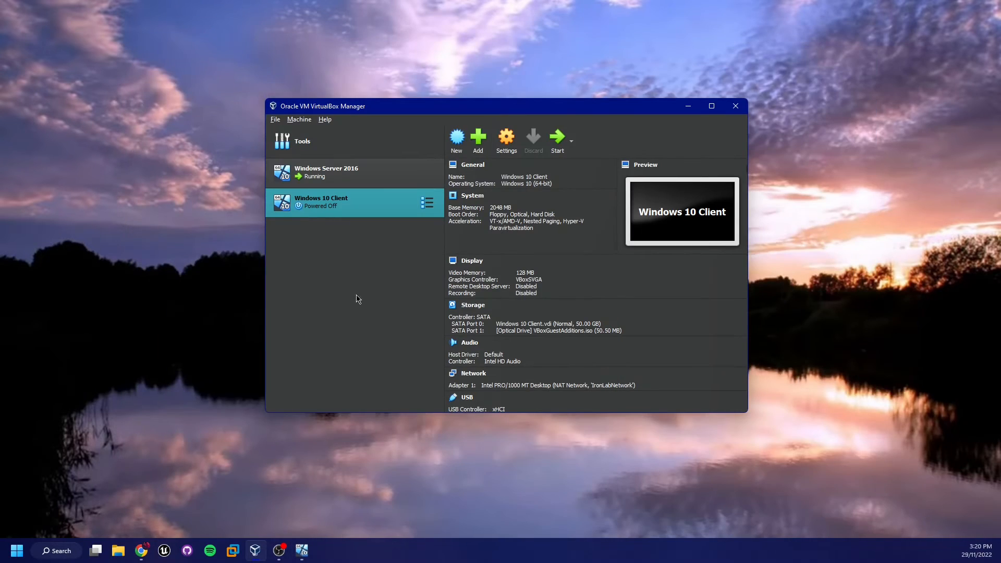
click(556, 137)
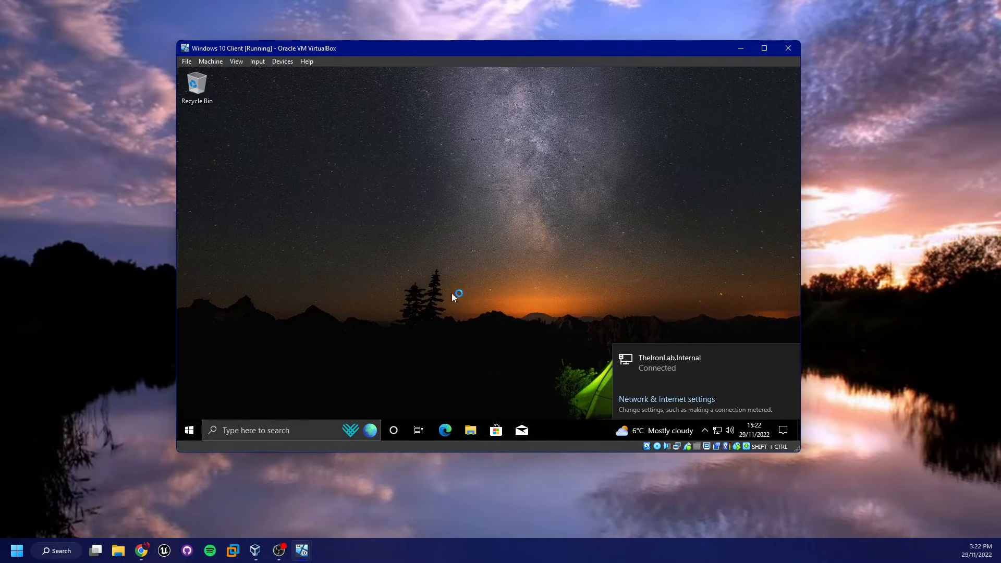
Dismiss the network notice and run ipconfig in a Command Prompt launched via Win+R
click(466, 283)
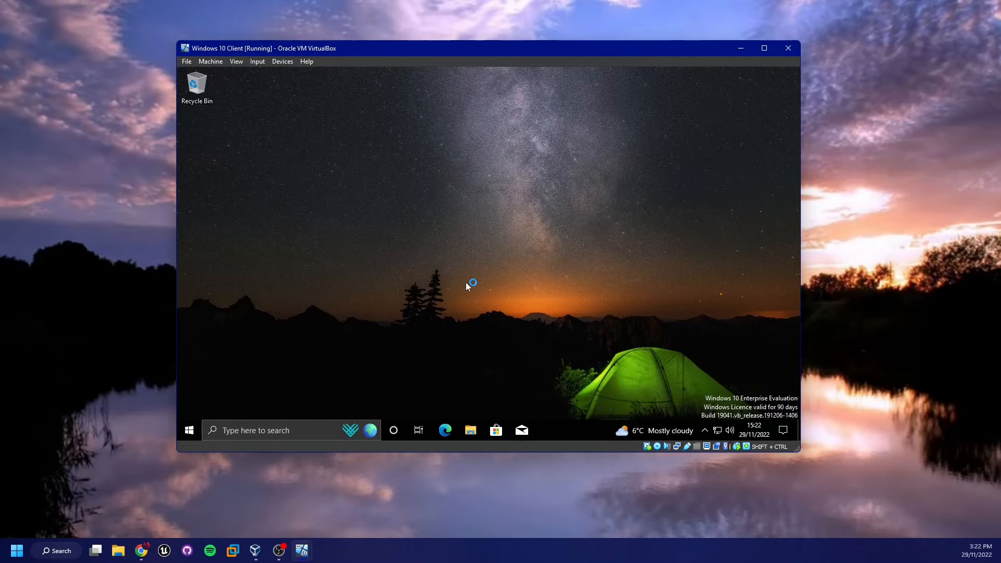
key(super+r)
key(Return)
text(ip)
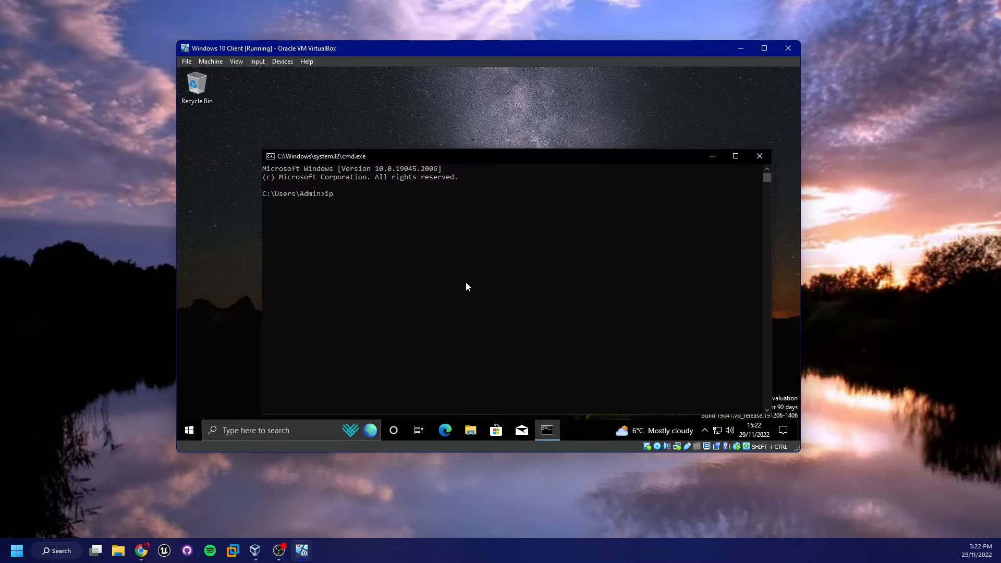
text(config)
key(Return)
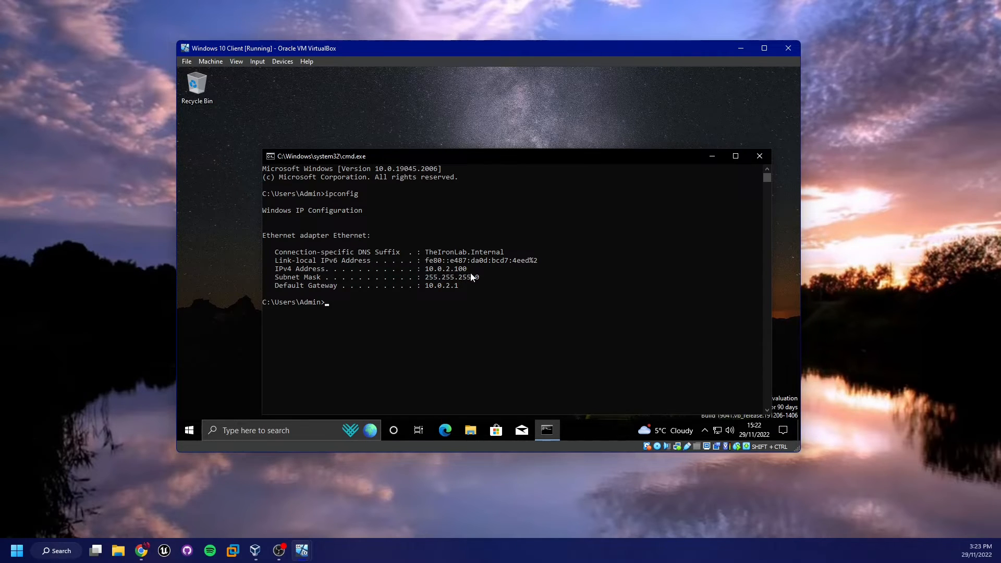
Highlight the leased IPv4 address 10.0.2.100, then close the Command Prompt
drag(465, 270, 430, 269)
click(461, 267)
click(473, 268)
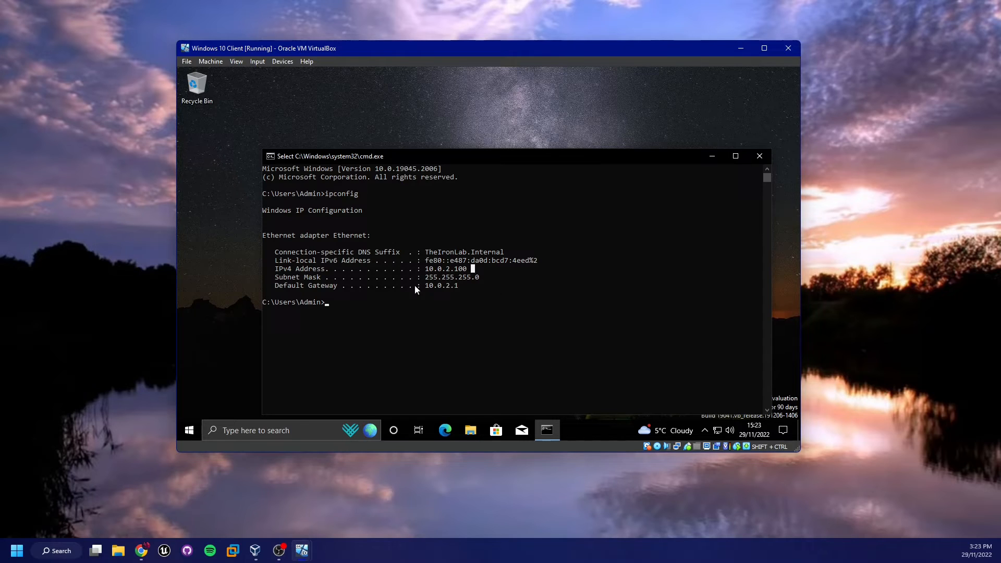
click(752, 159)
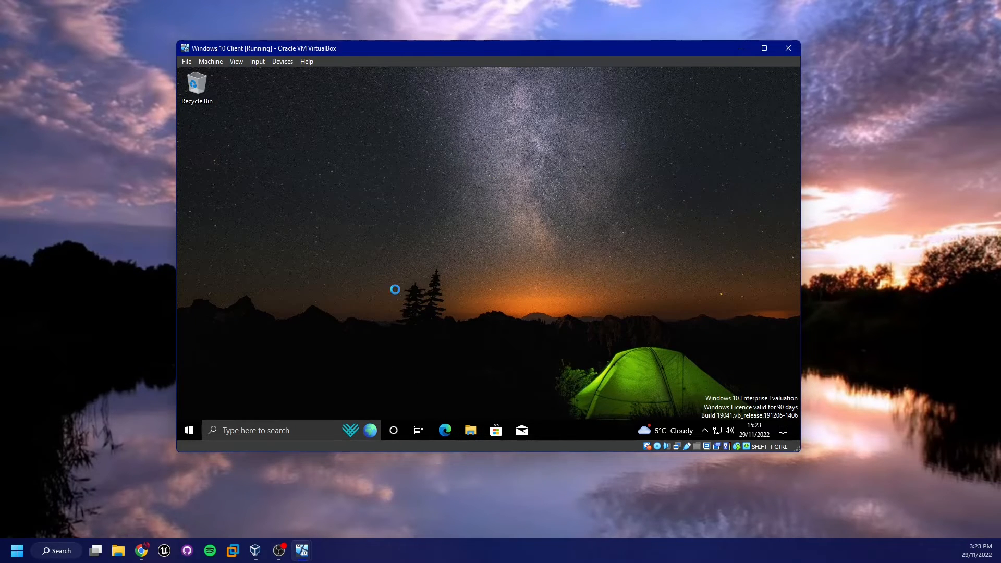
Open This PC's system properties through to the Computer Name/Domain Changes dialog
click(323, 266)
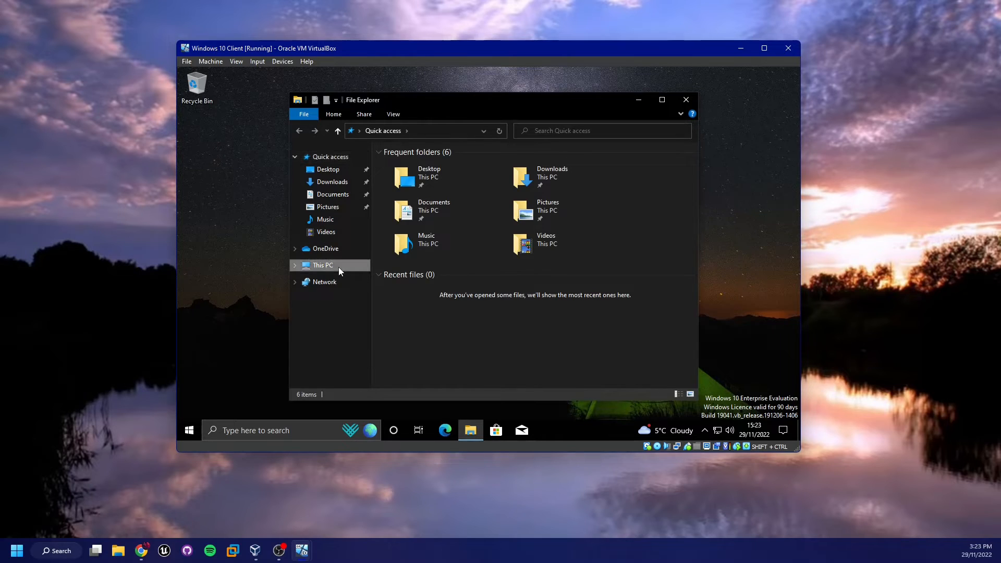
right_click(445, 342)
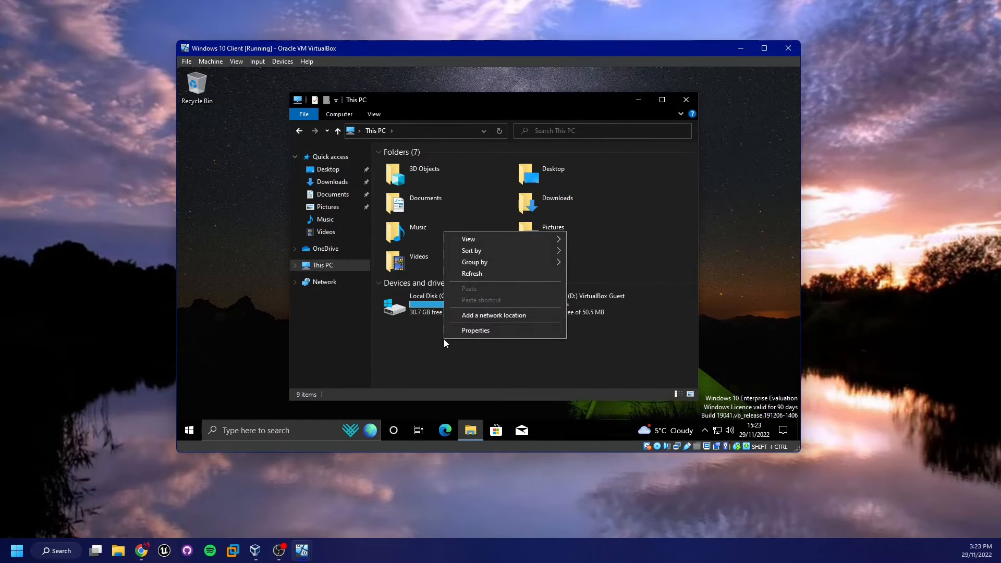
click(478, 330)
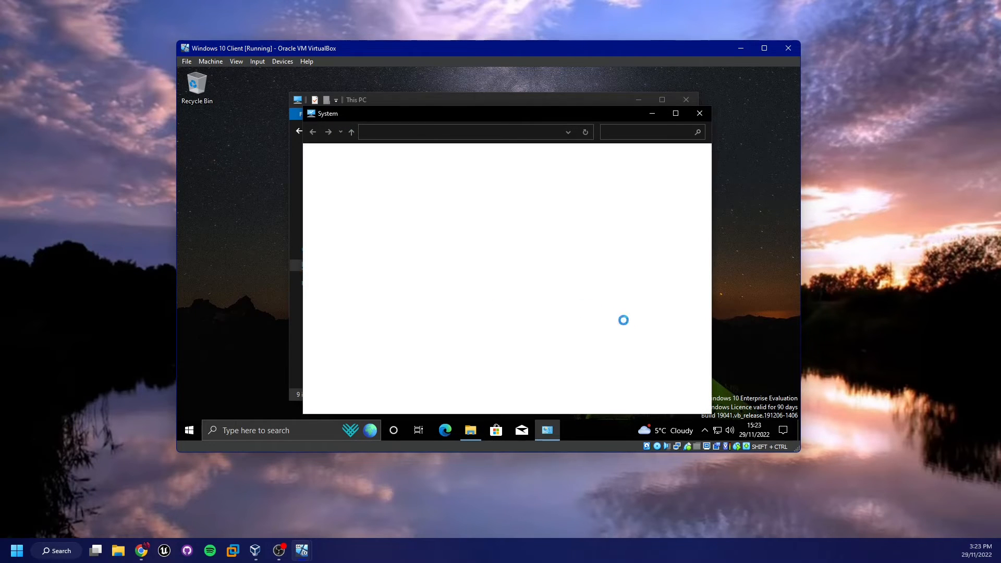
click(677, 308)
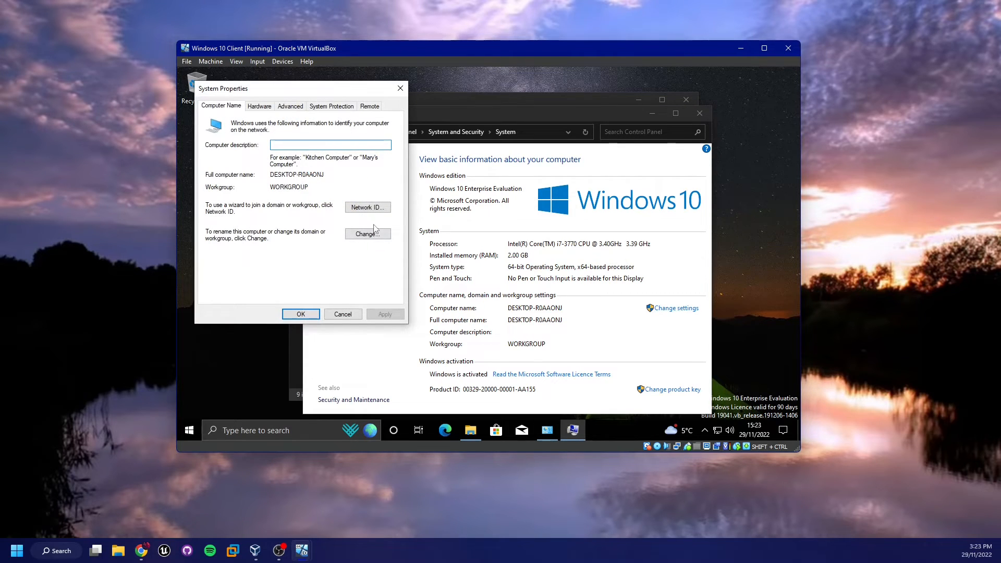
click(372, 239)
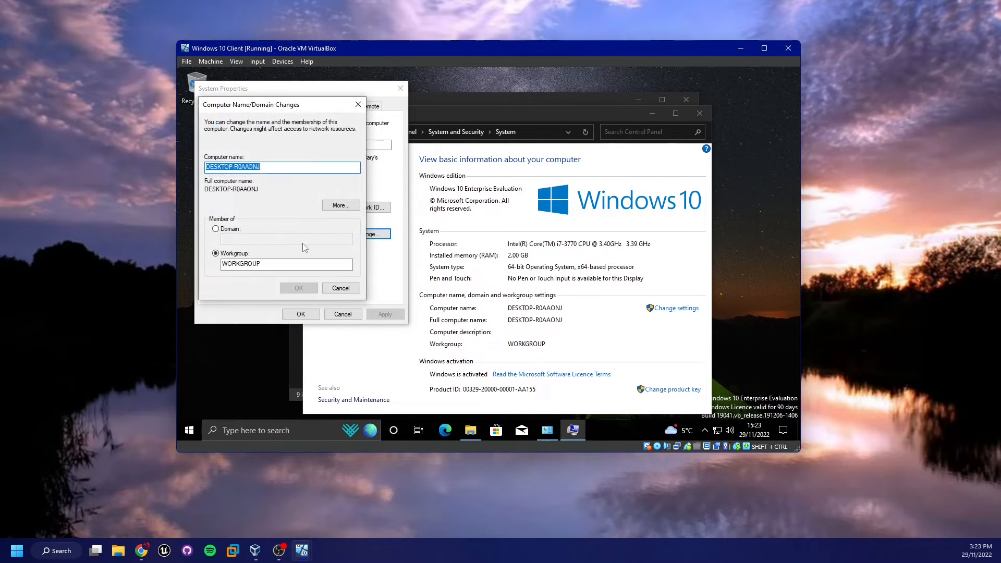
Set the computer's membership to the domain TheIronLab.Internal and submit
click(229, 228)
click(241, 239)
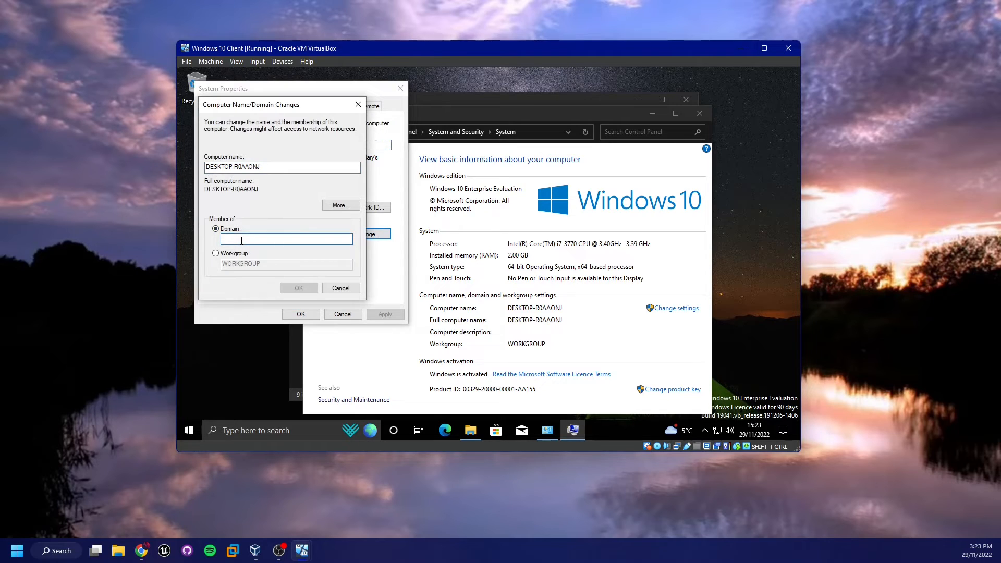
text(The)
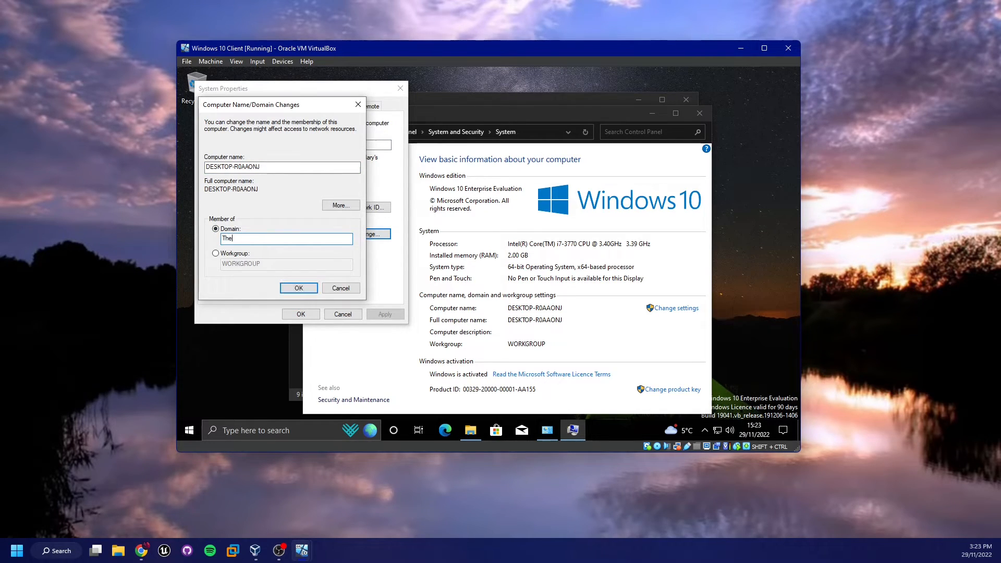
text(IronLab/)
text(Internal)
key(Return)
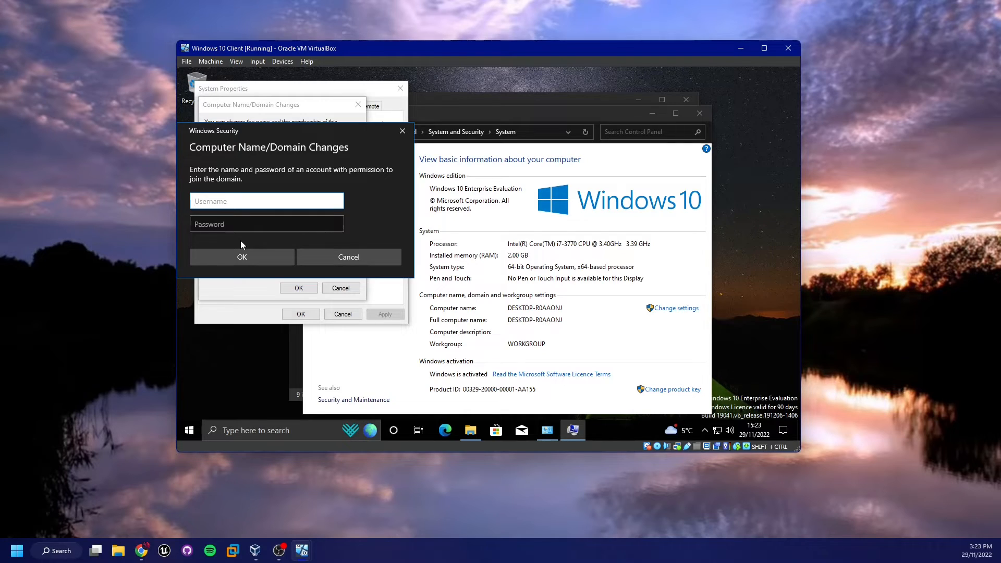
Authenticate as the domain Administrator with its password and confirm the domain join
text(Administrator)
key(Tab)
text(*)
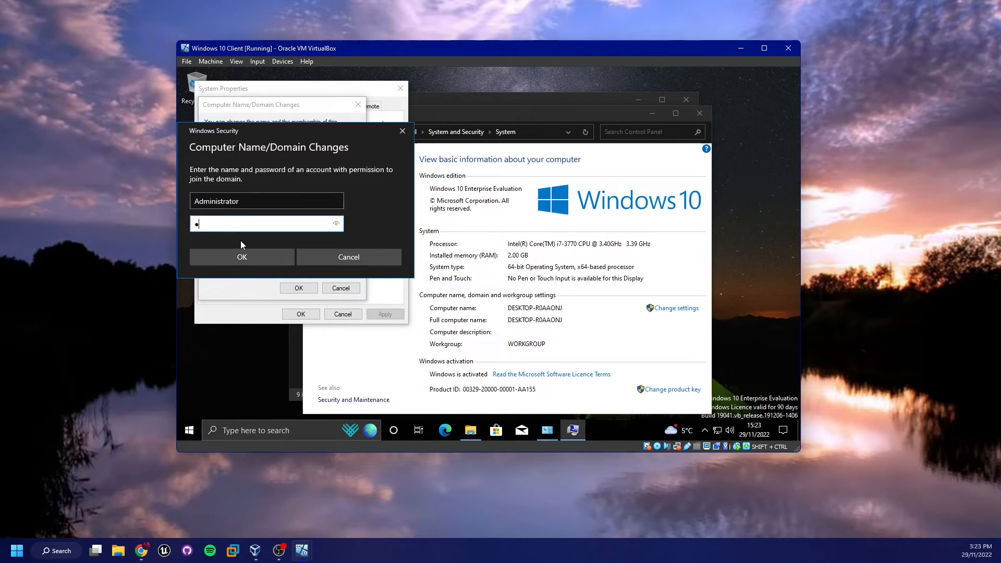
text(*******)
key(Return)
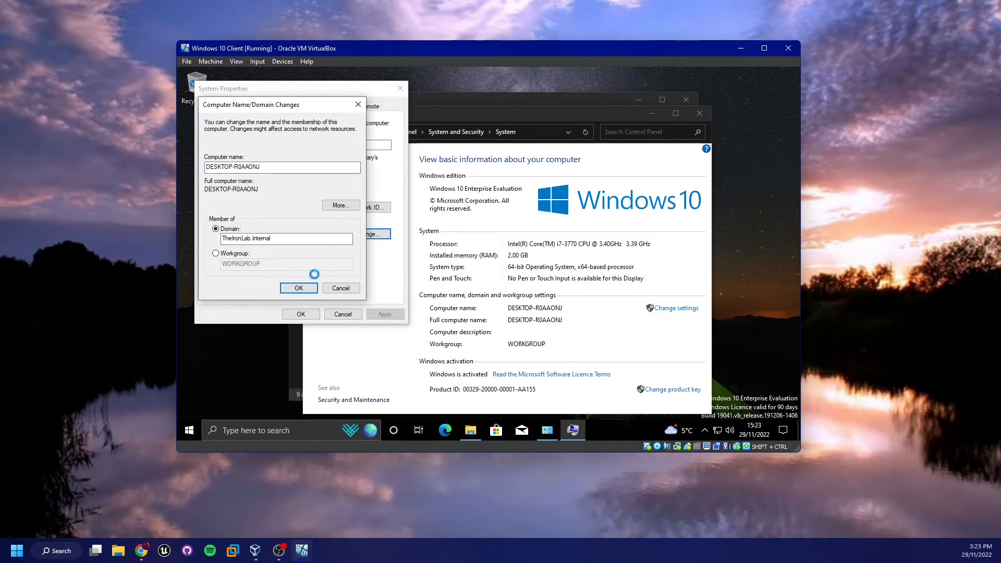
click(378, 379)
key(super+e)
key(alt+F4)
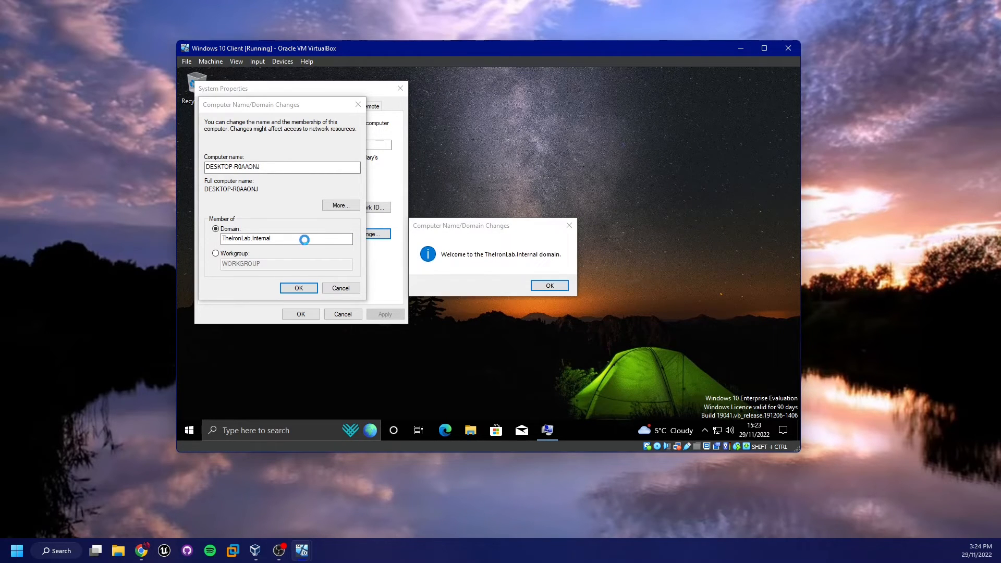
Acknowledge the welcome and restart notices, close System Properties, and restart the client now
click(555, 287)
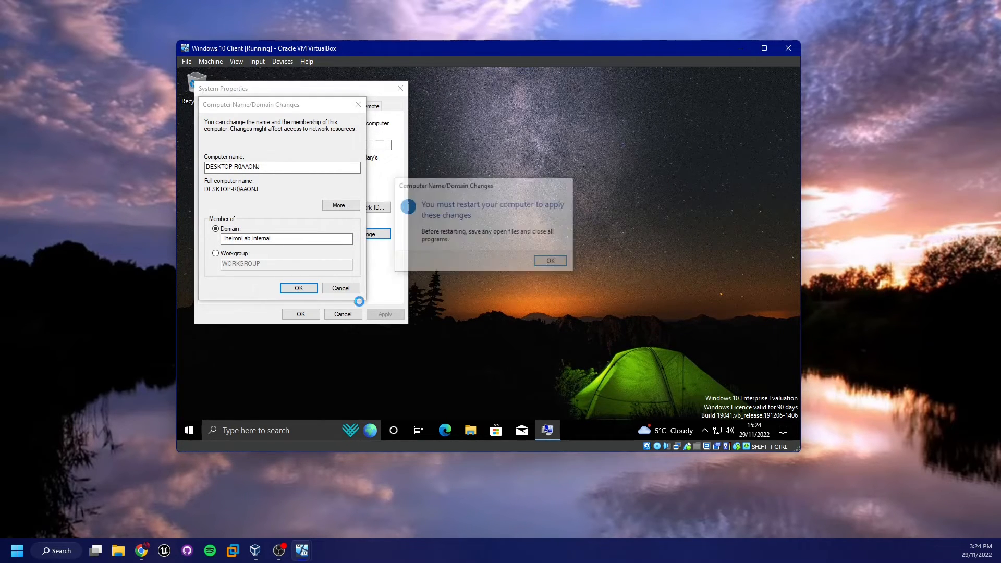
click(552, 262)
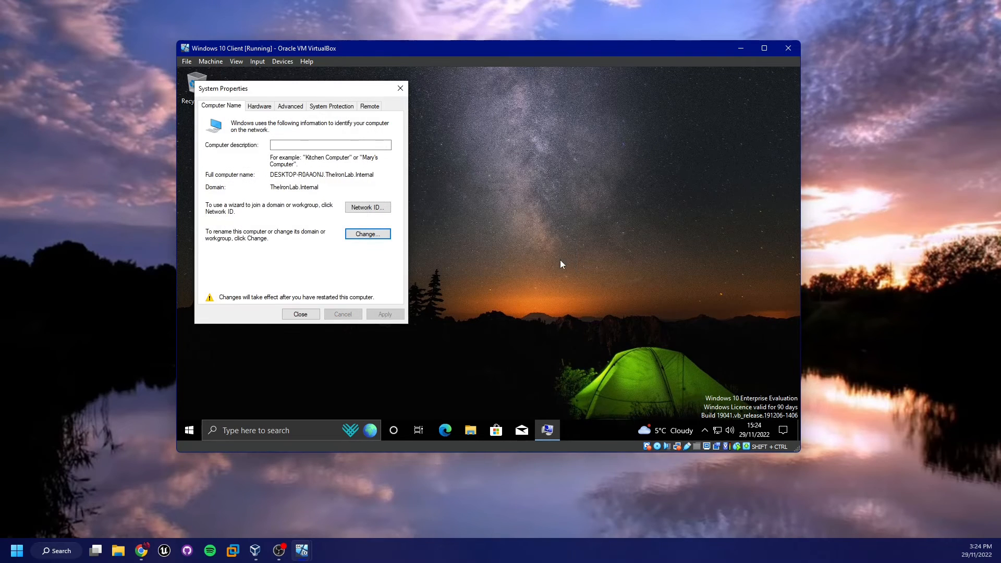
click(288, 316)
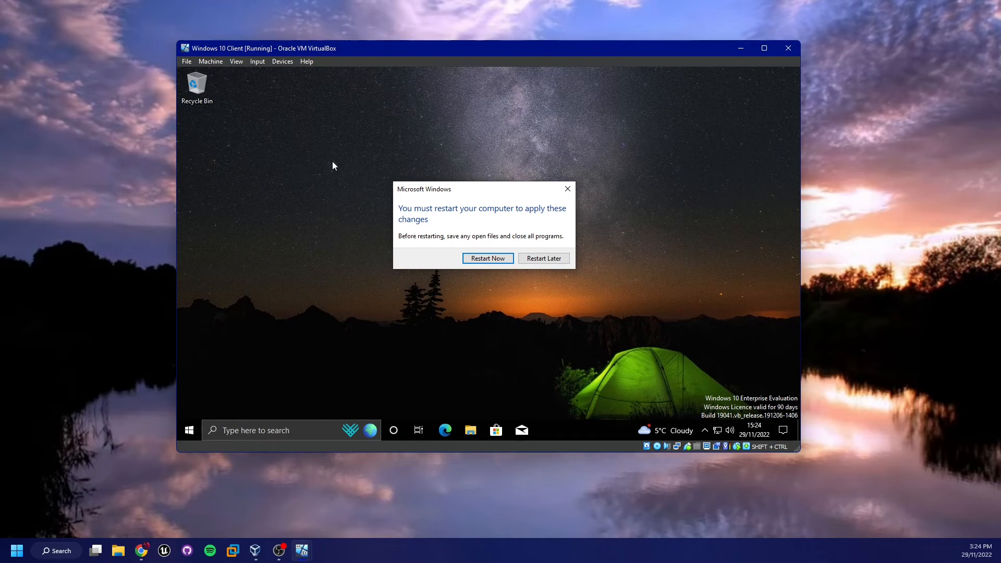
drag(369, 150, 359, 170)
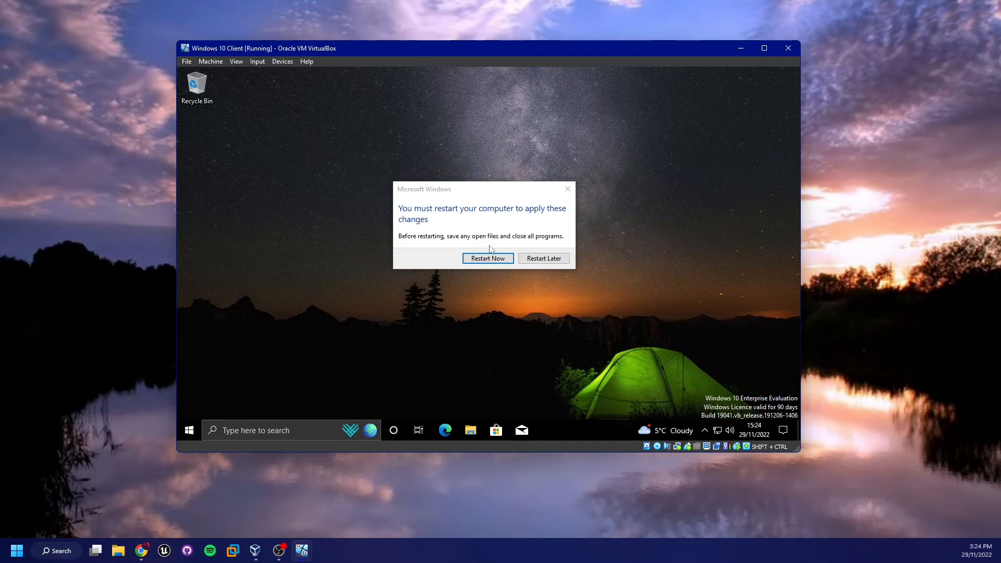
click(481, 258)
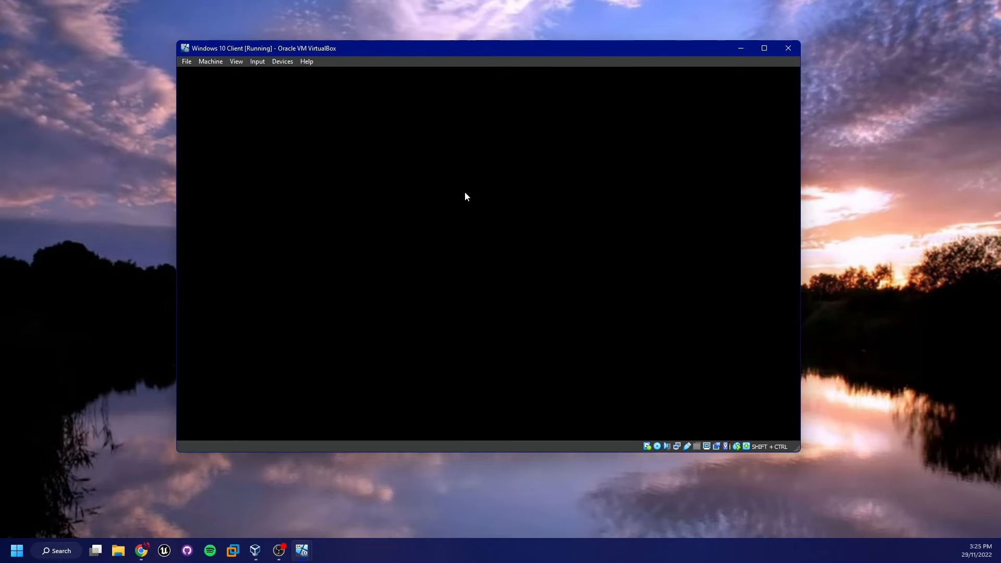
Dismiss the lock screen, check network status, and choose Other user sign-in
click(464, 192)
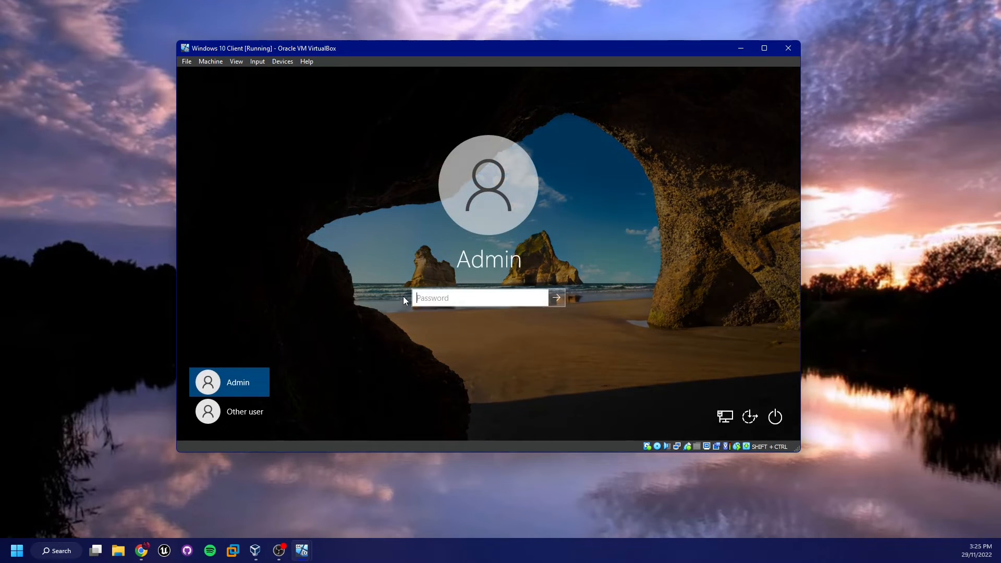
click(724, 416)
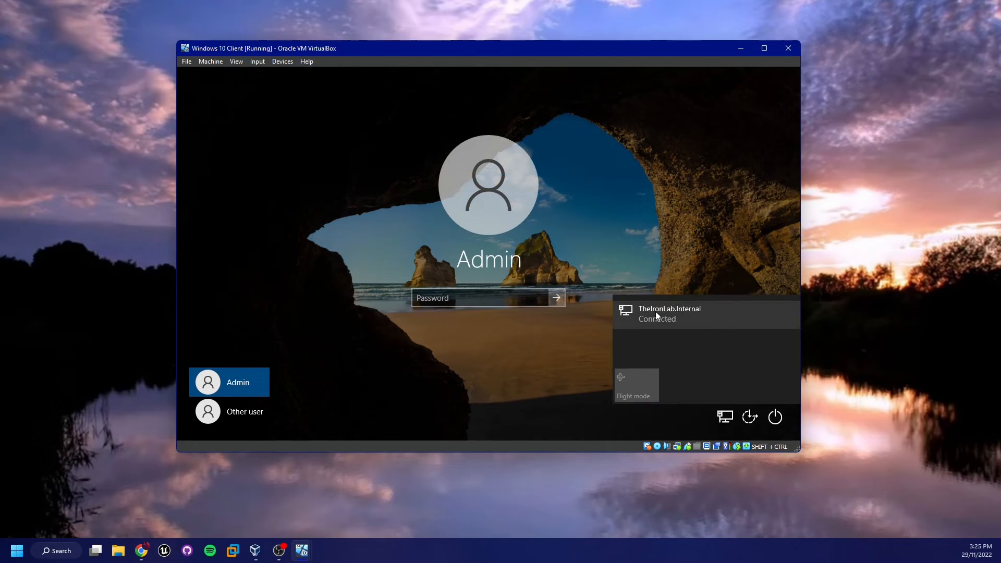
click(251, 416)
click(253, 411)
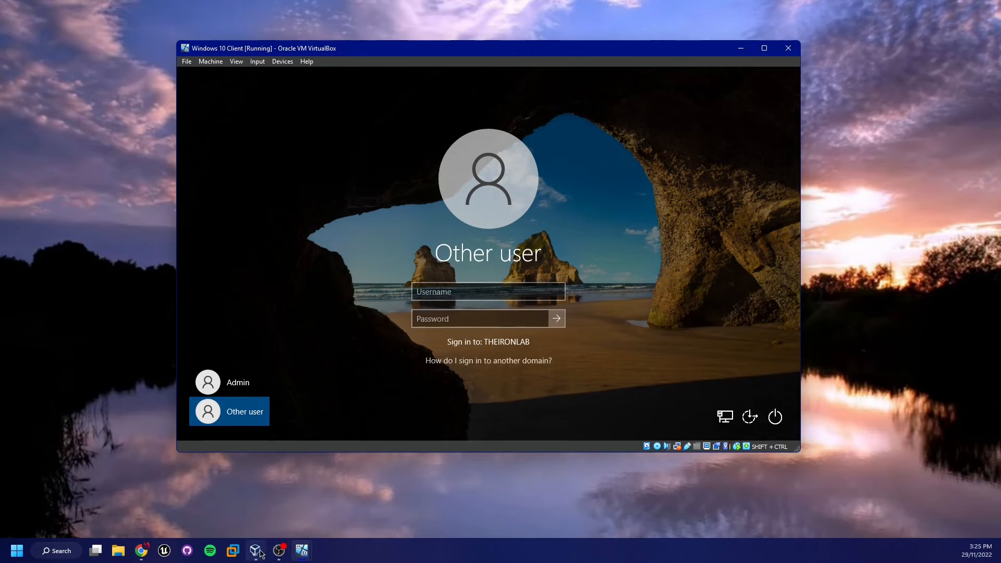
Switch to the Windows Server 2016 VM
mouse_move(303, 551)
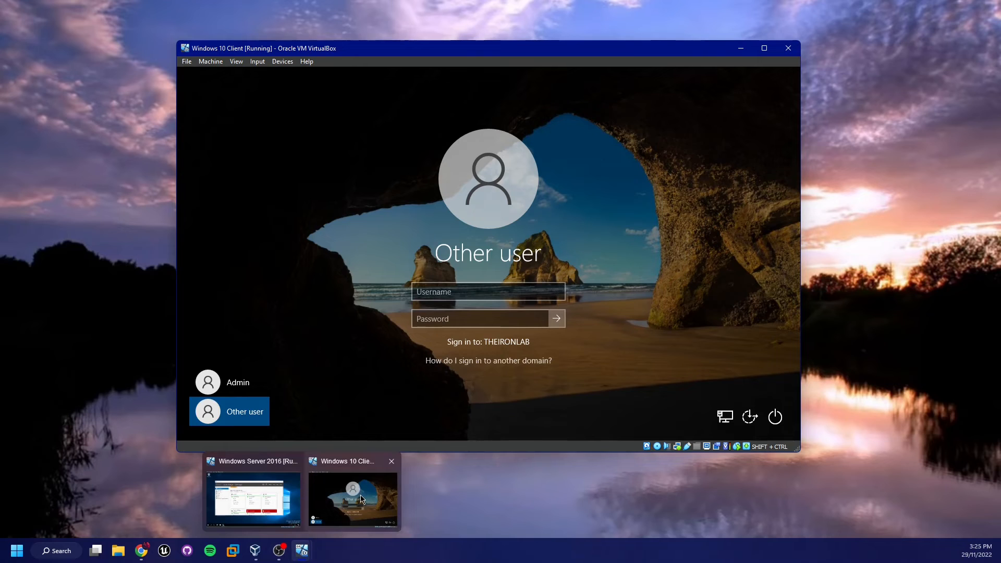
click(270, 484)
click(270, 485)
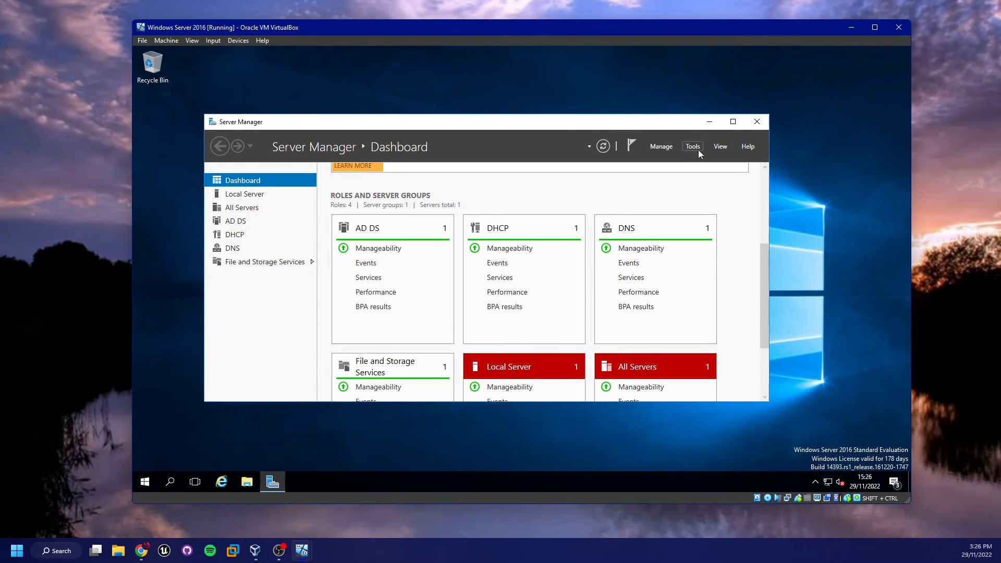
Launch Active Directory Users and Computers from Server Manager's Tools menu
click(685, 148)
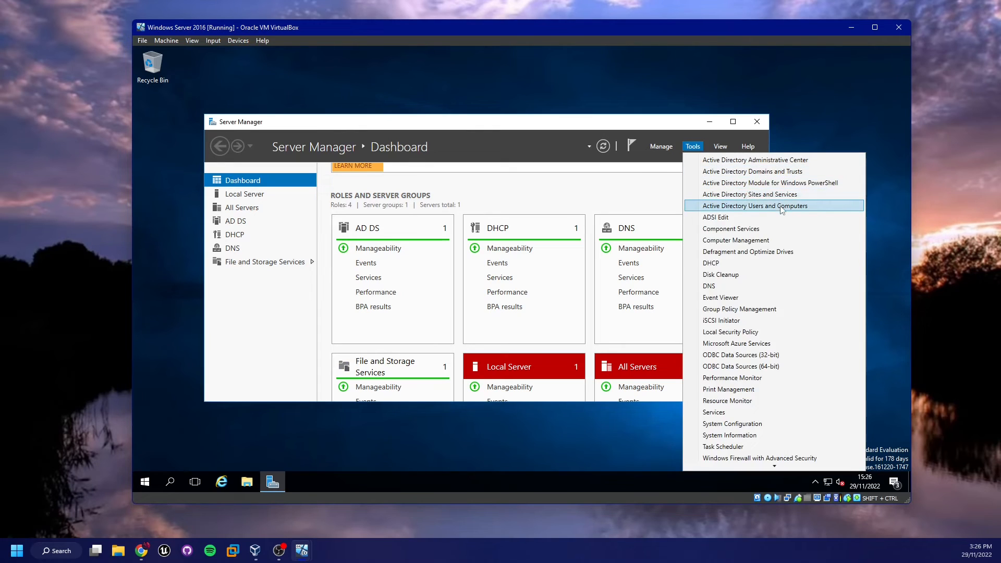
click(682, 129)
click(707, 122)
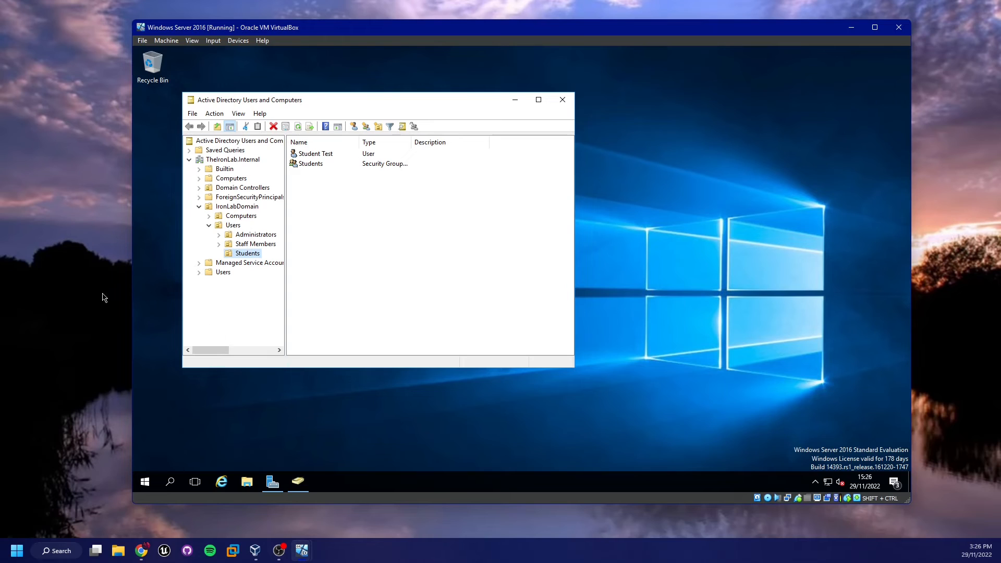
Browse the Staff Members and Administrators groups, then switch back to the Windows 10 Client VM
click(247, 244)
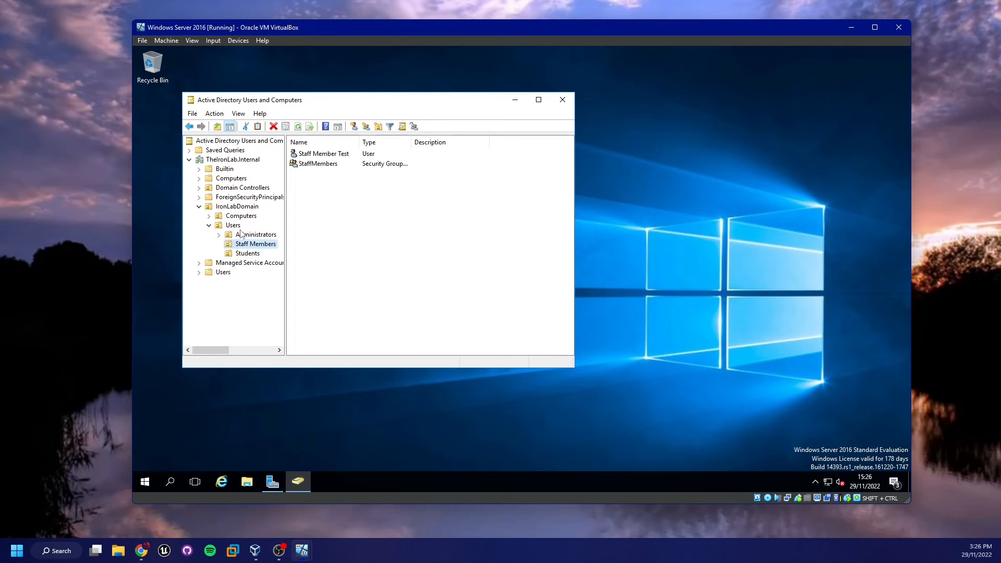
click(262, 235)
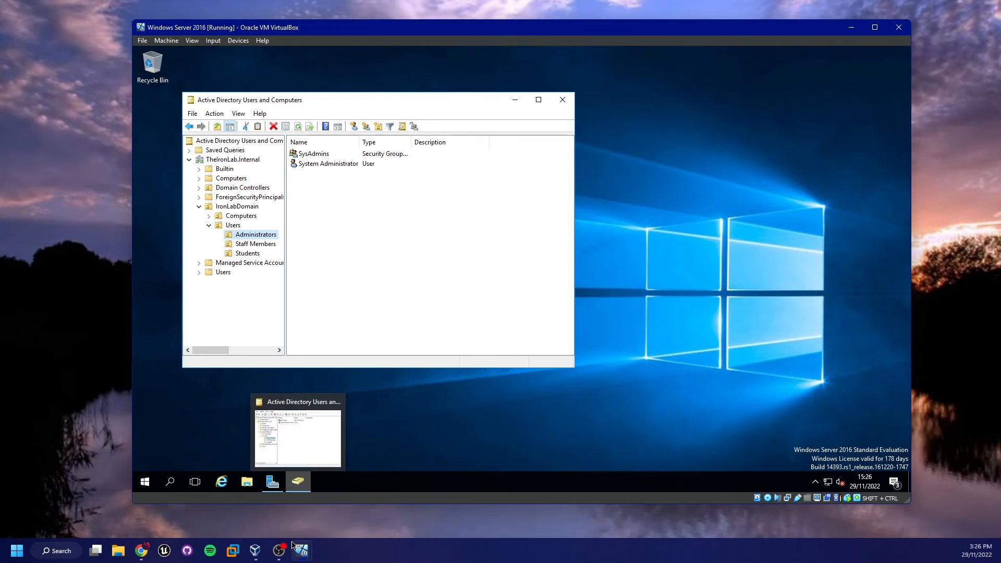
mouse_move(297, 547)
click(331, 503)
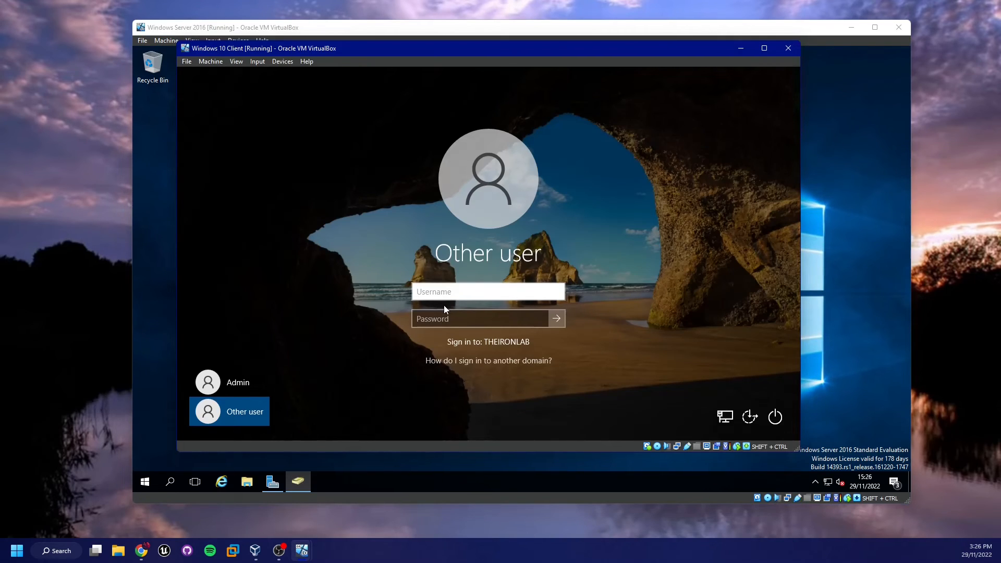
Sign in to THEIRONLAB at the Other user screen with the domain admin username and password
text(SysAdmin)
key(Tab)
text(Password1)
key(Return)
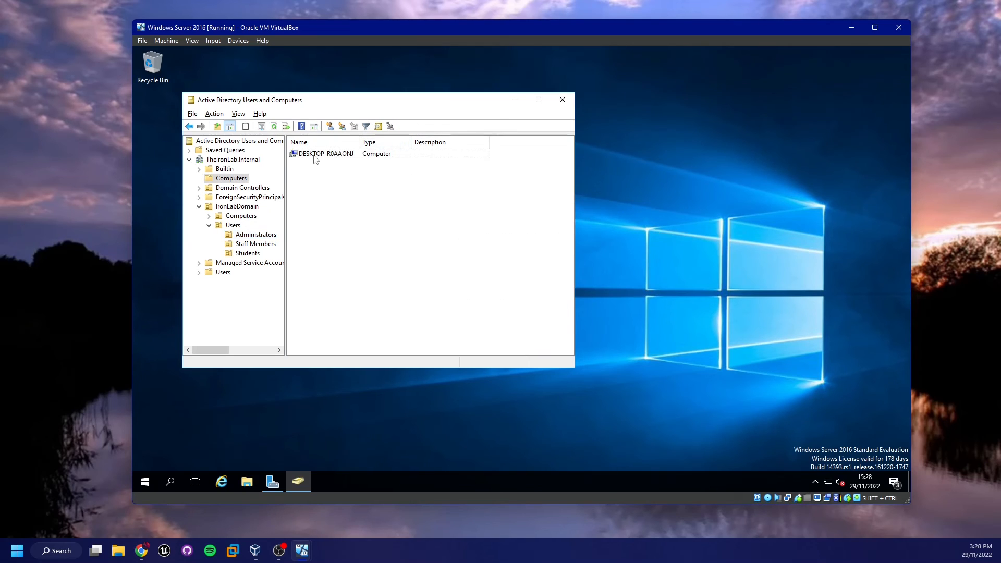
Inspect the DESKTOP-R0AAONJ entry in Active Directory's Computers container
click(335, 154)
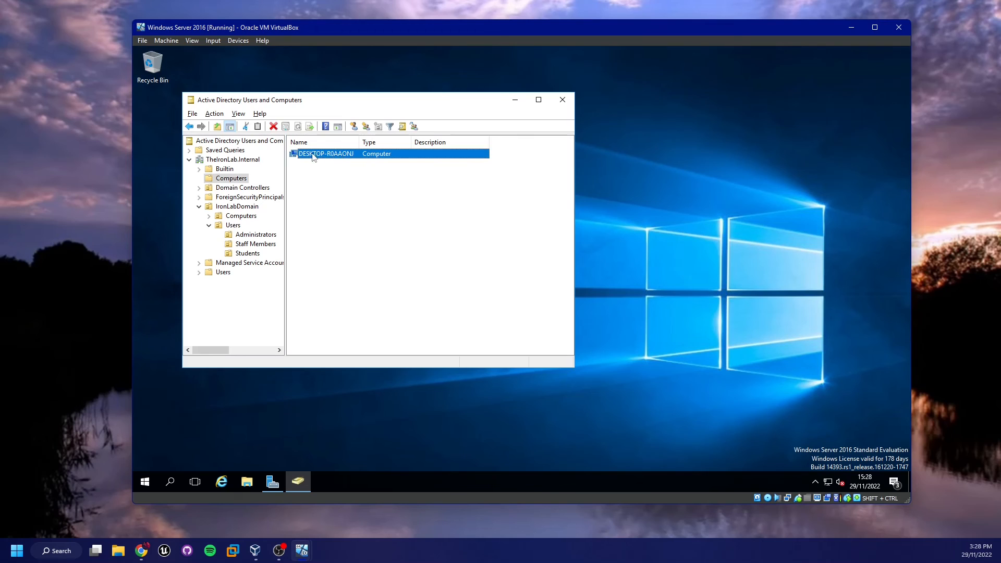
drag(357, 186, 334, 159)
click(405, 210)
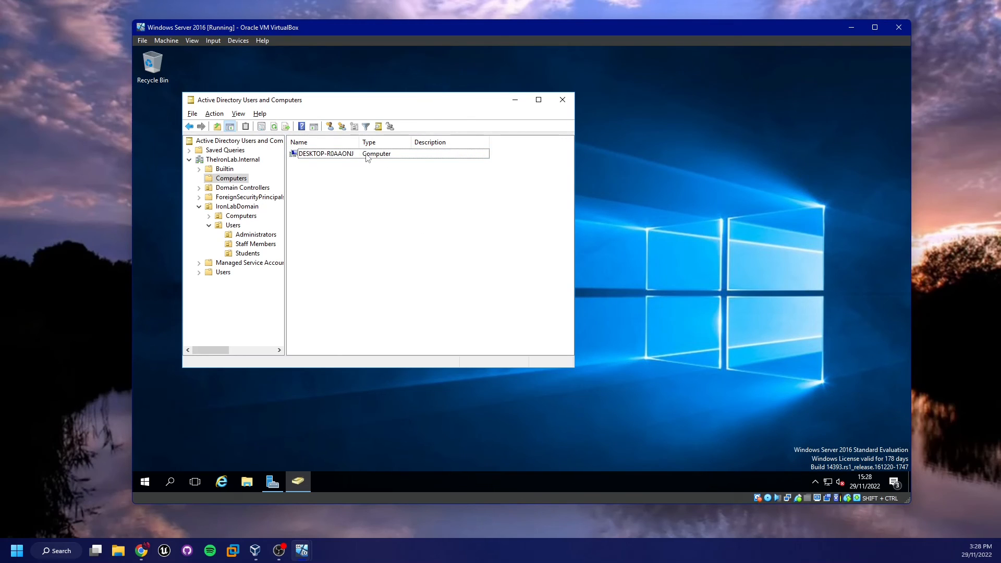
click(328, 158)
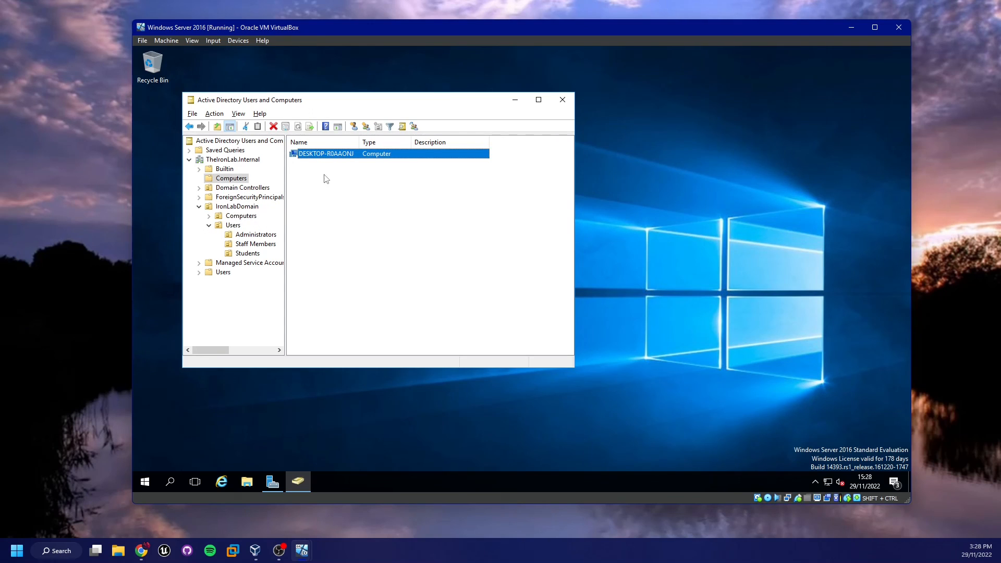
click(405, 219)
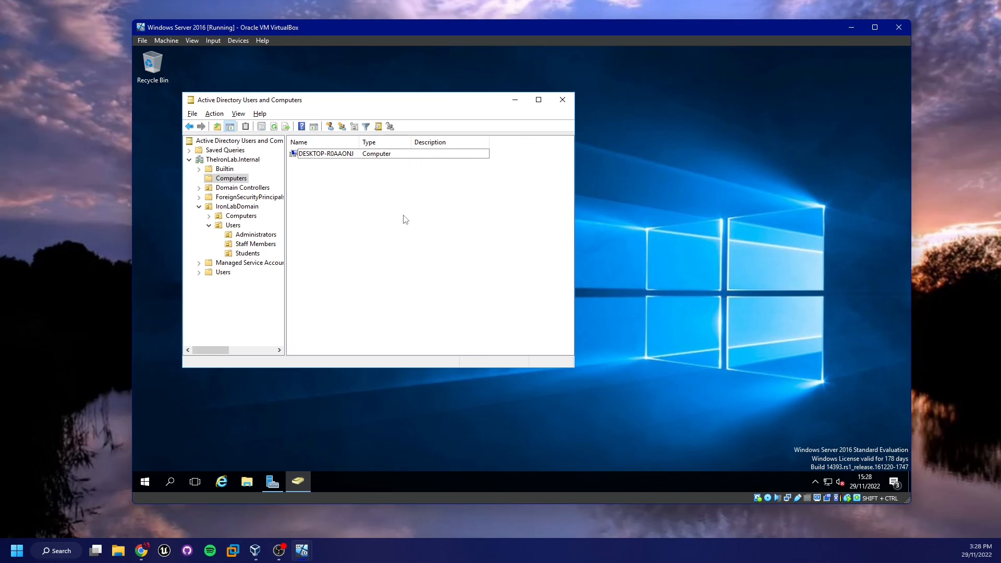
Alt+Tab to the Windows 10 Client showing 'Leave everything to us'
key(alt+Tab)
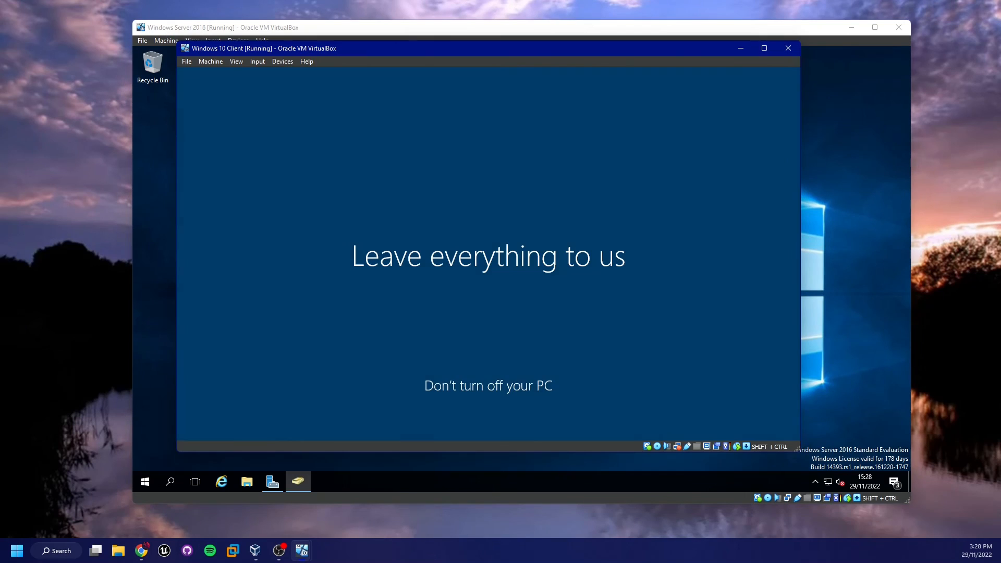
key(alt+Tab)
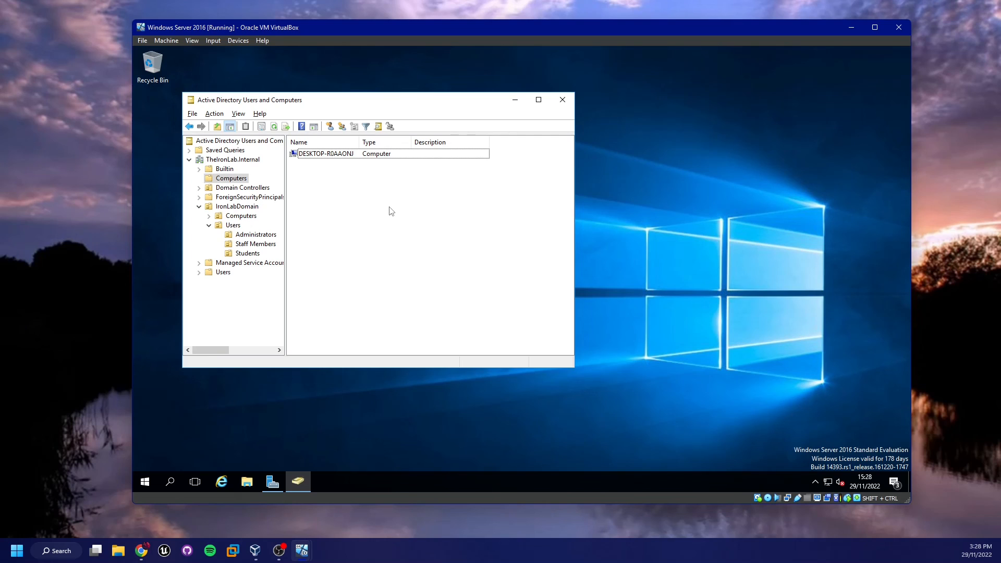
key(alt+Tab)
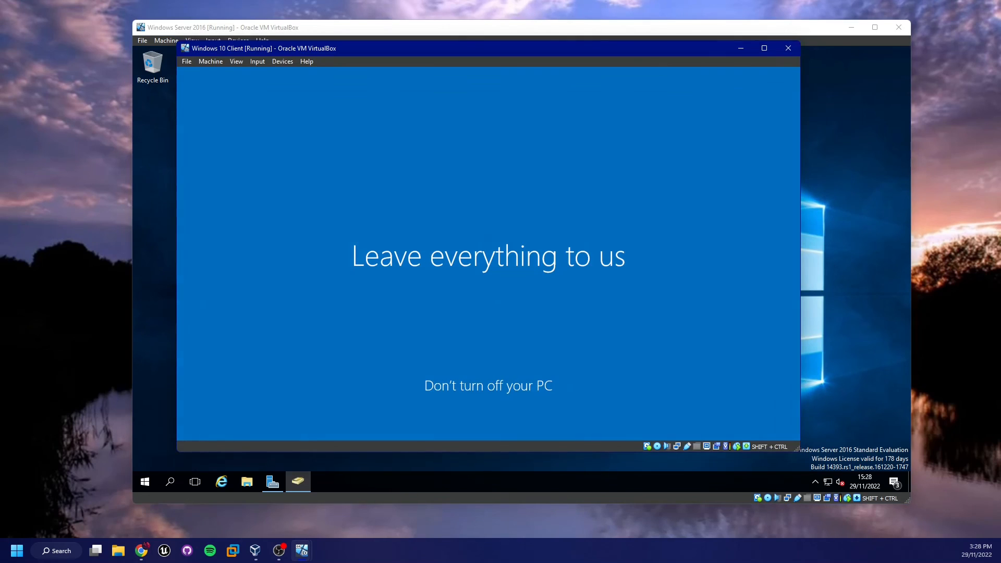